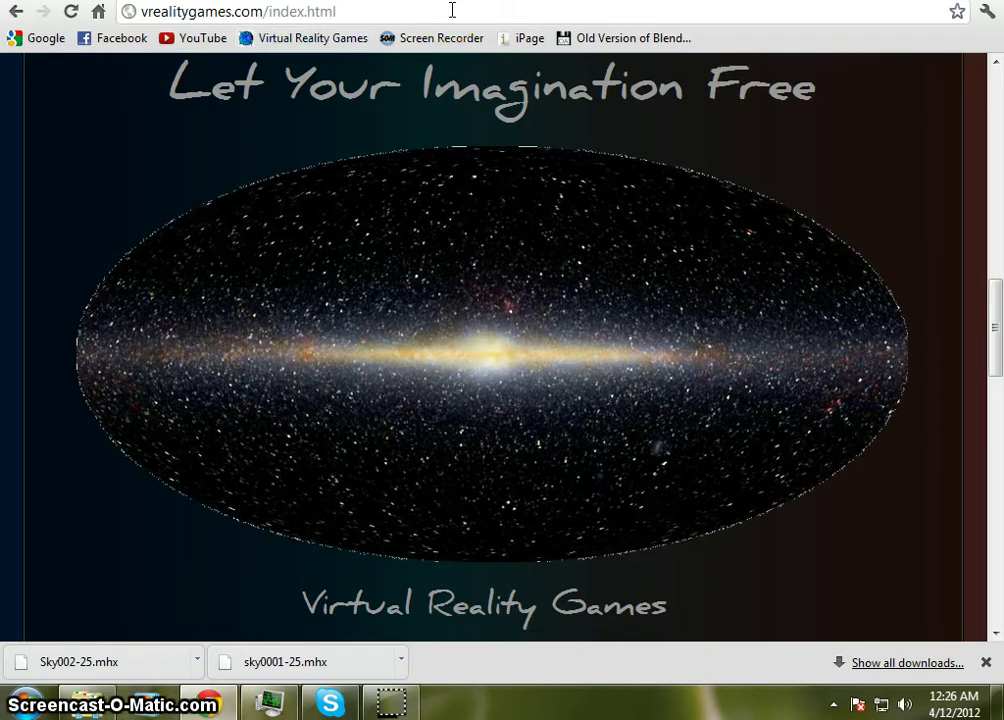
Step: Open the Virtual Reality Game Dev Ed page of the vrealitygames.com site
scroll(491, 339, up, 6)
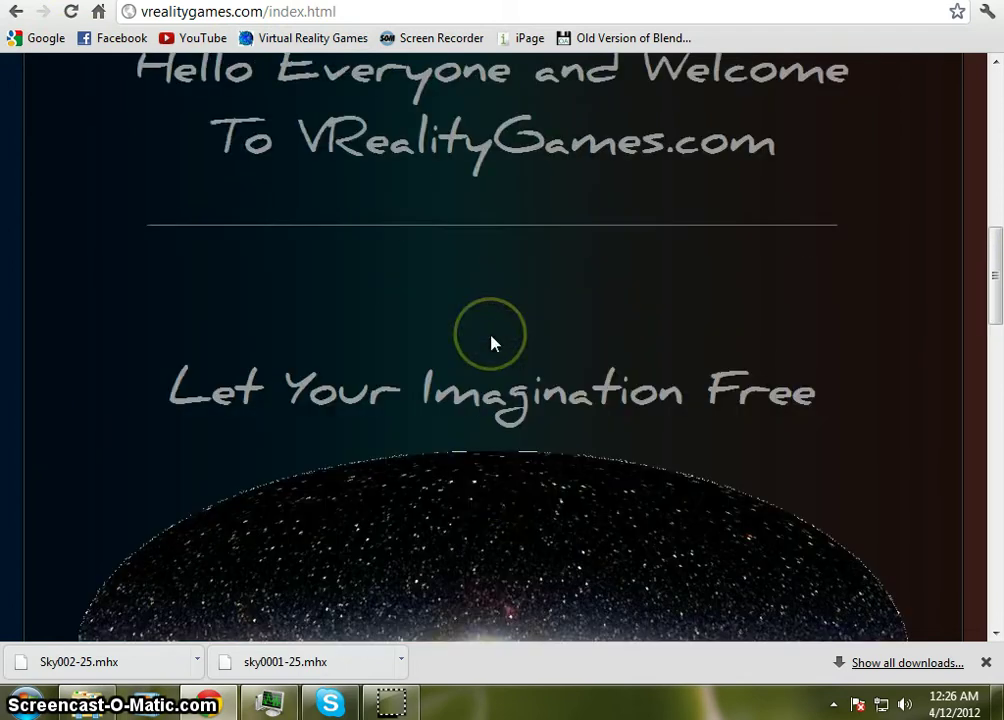
drag(345, 11, 130, 25)
scroll(668, 477, up, 6)
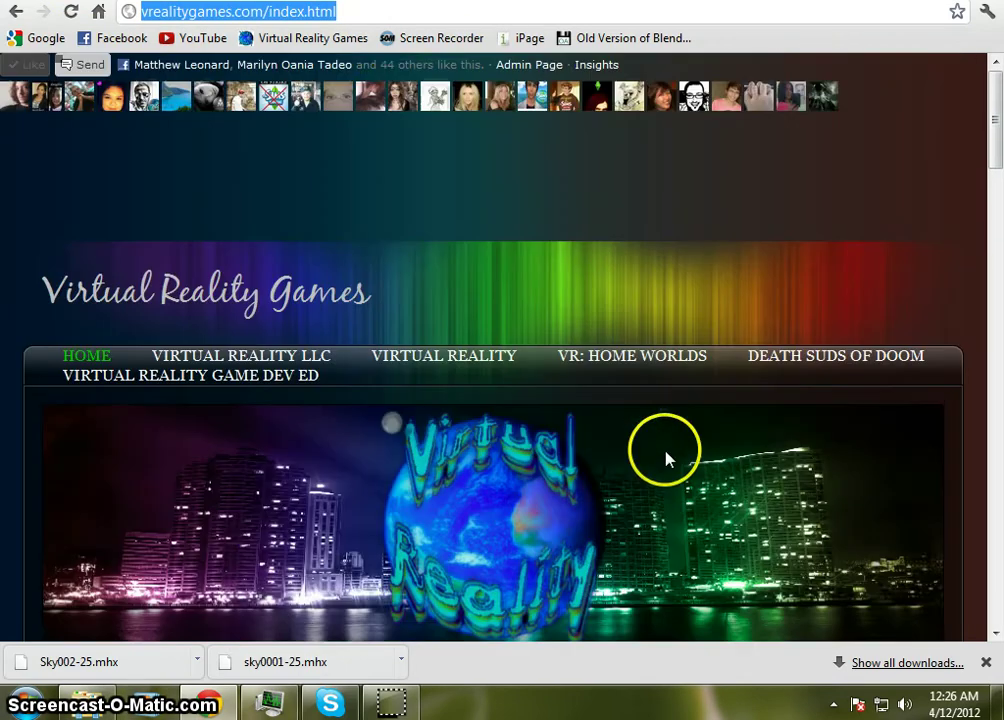
click(392, 10)
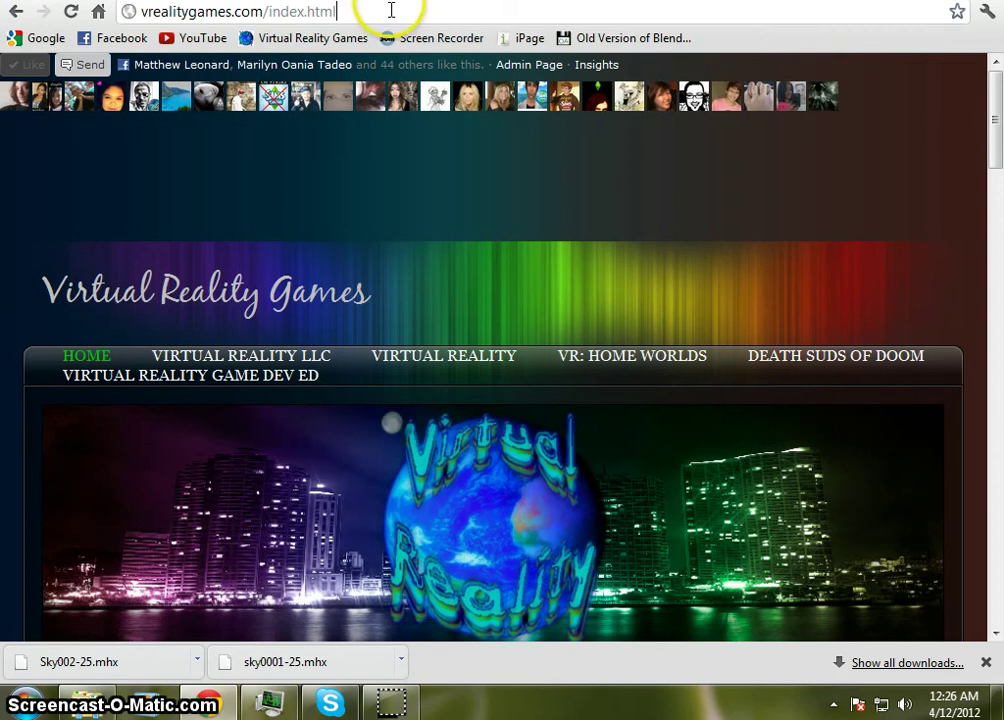
click(210, 376)
Step: Find the MakeHuman section on the Game Dev Ed page and follow its logo link to the MakeHuman download page
scroll(751, 208, down, 5)
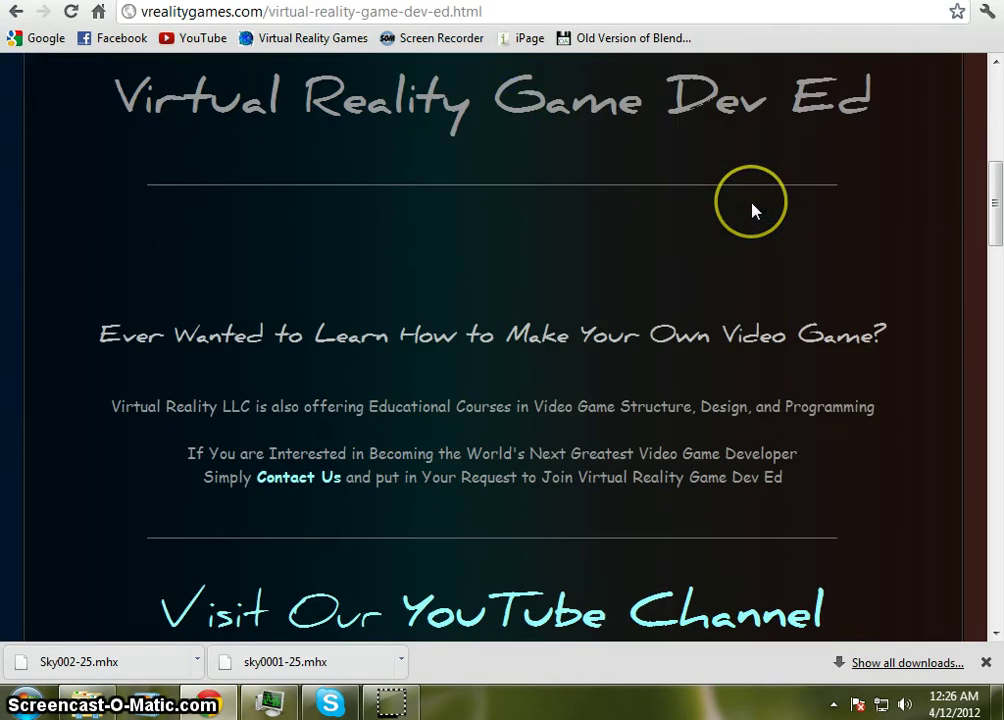
scroll(751, 208, up, 2)
scroll(751, 208, up, 2)
scroll(746, 363, down, 2)
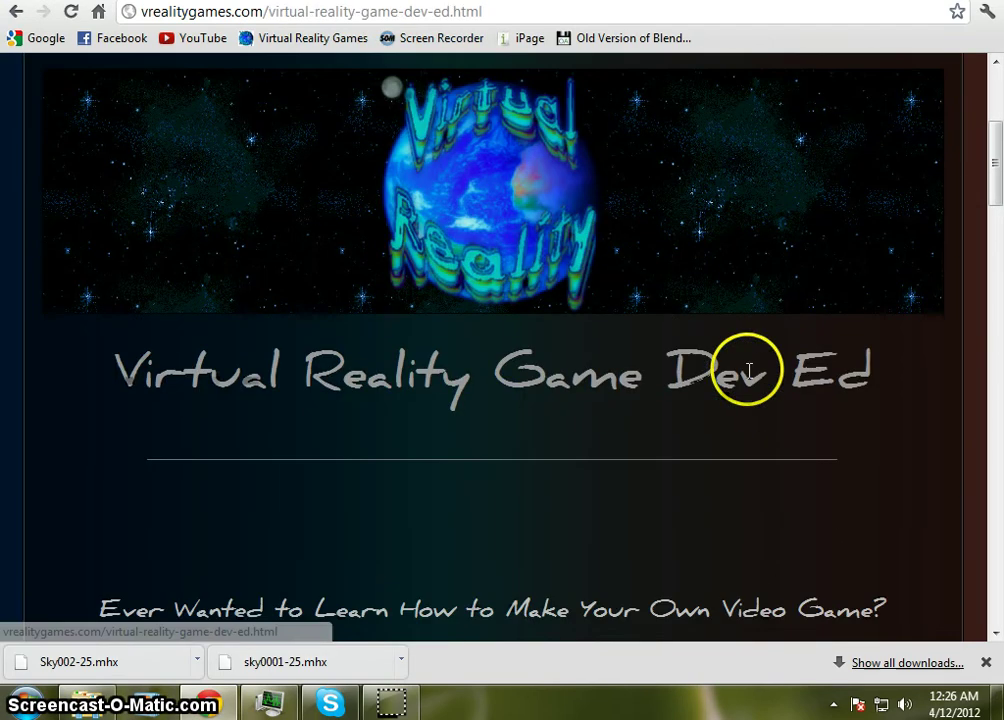
drag(993, 158, 993, 425)
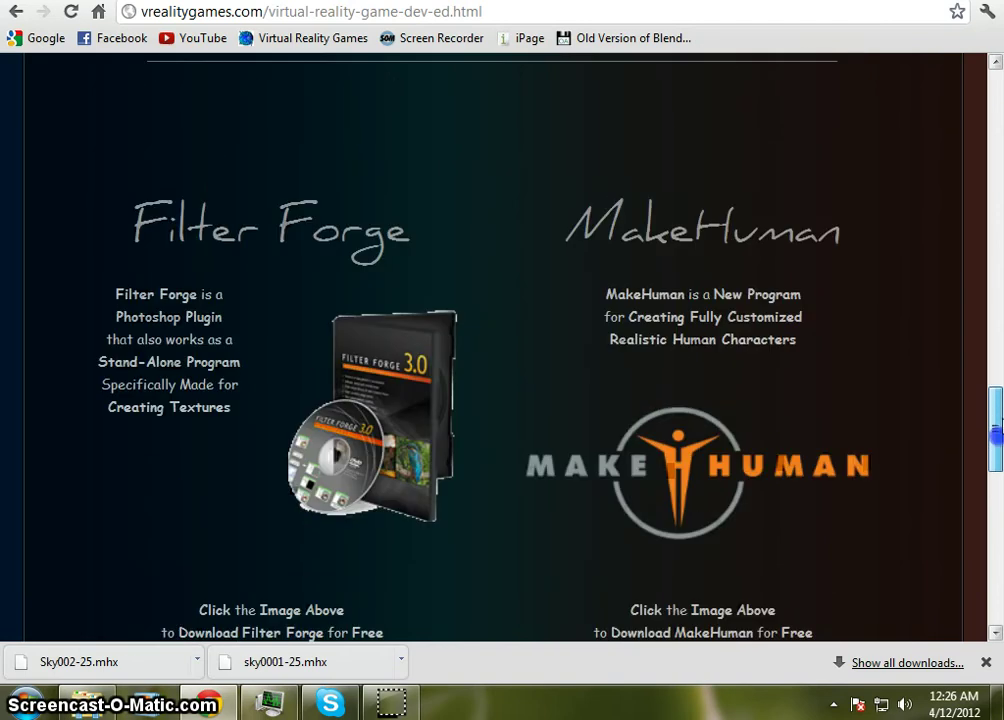
click(796, 468)
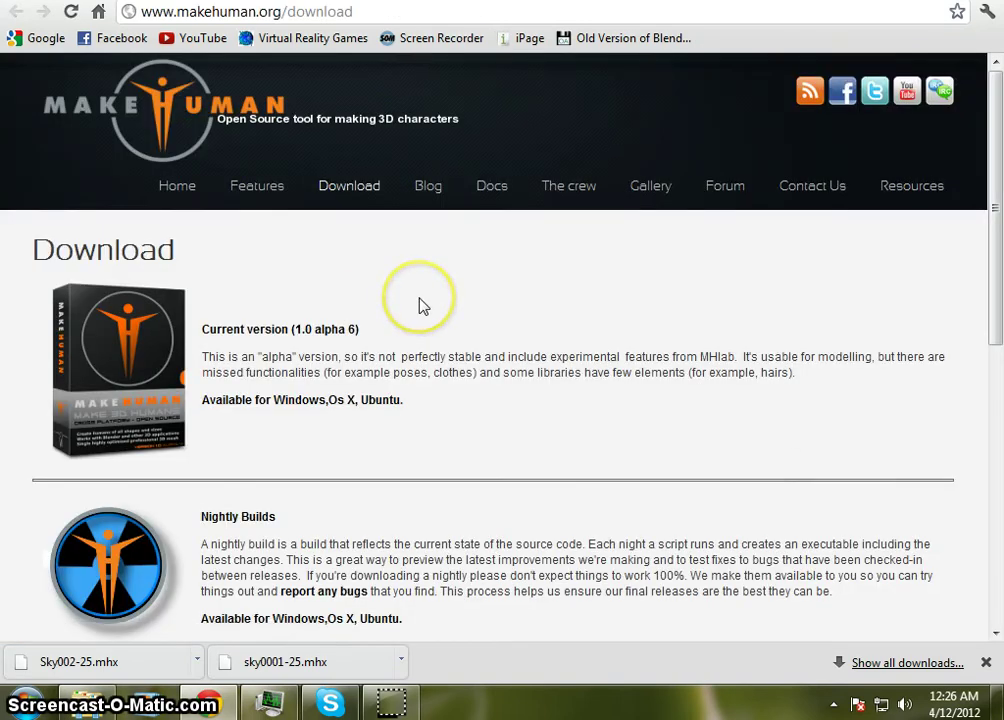
Step: Download the Windows 2000/XP,Vista/7 nightly build of MakeHuman and launch its installer
scroll(480, 260, down, 3)
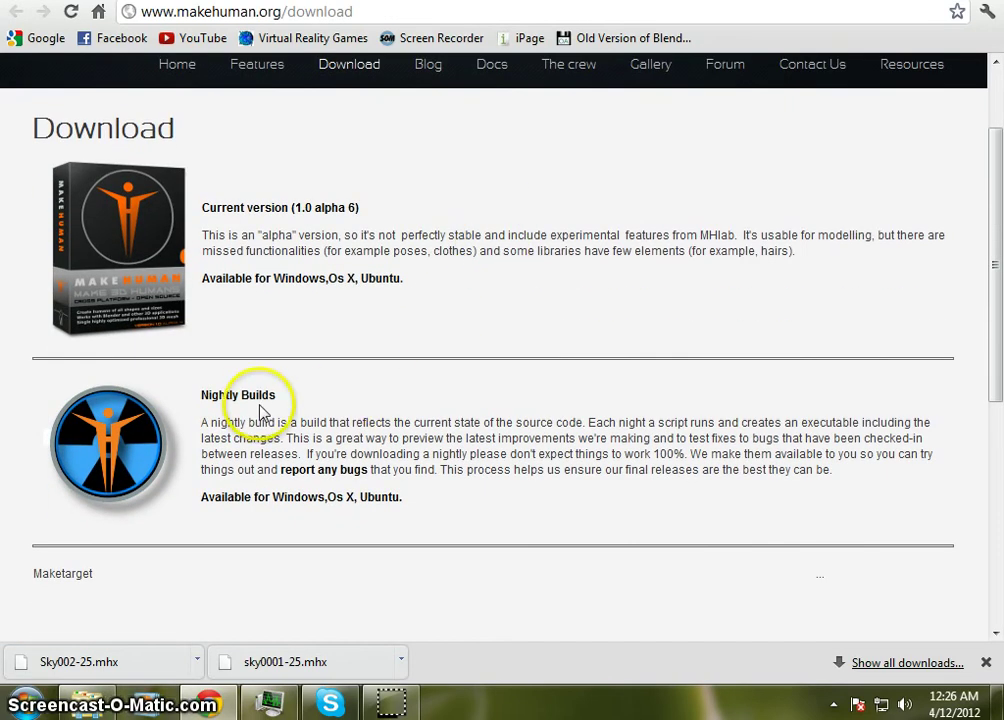
click(253, 405)
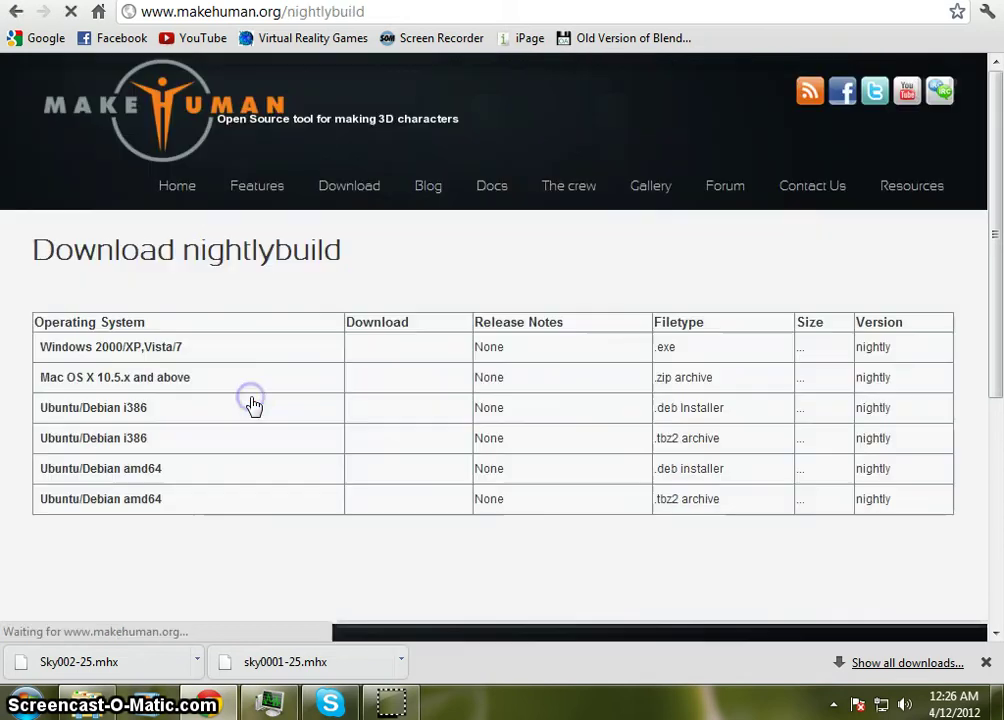
click(654, 257)
click(365, 360)
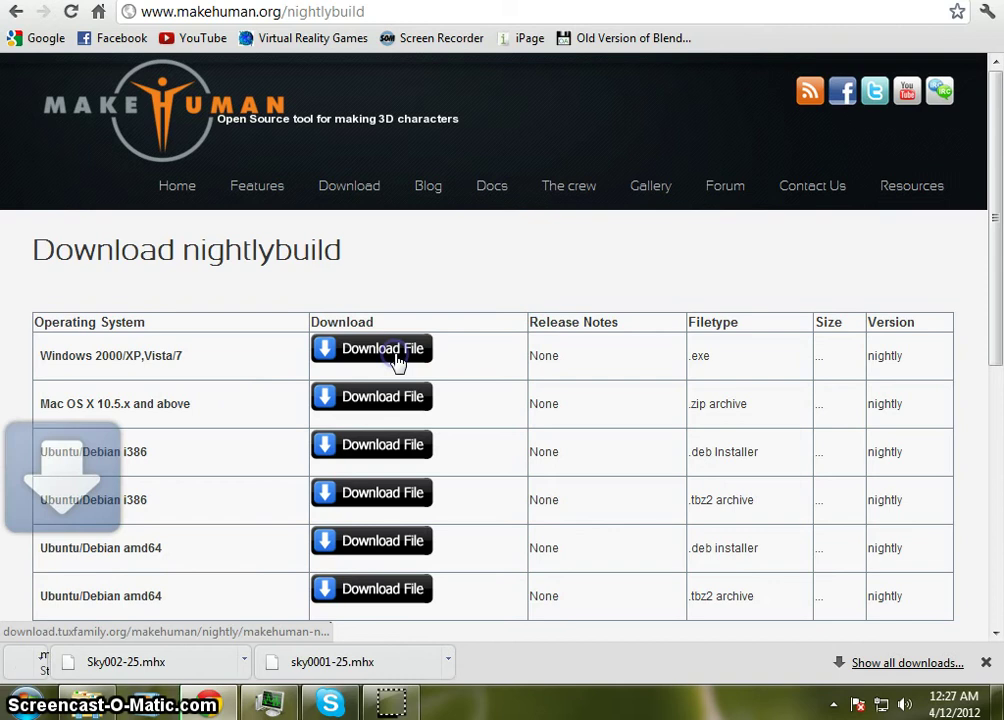
click(138, 664)
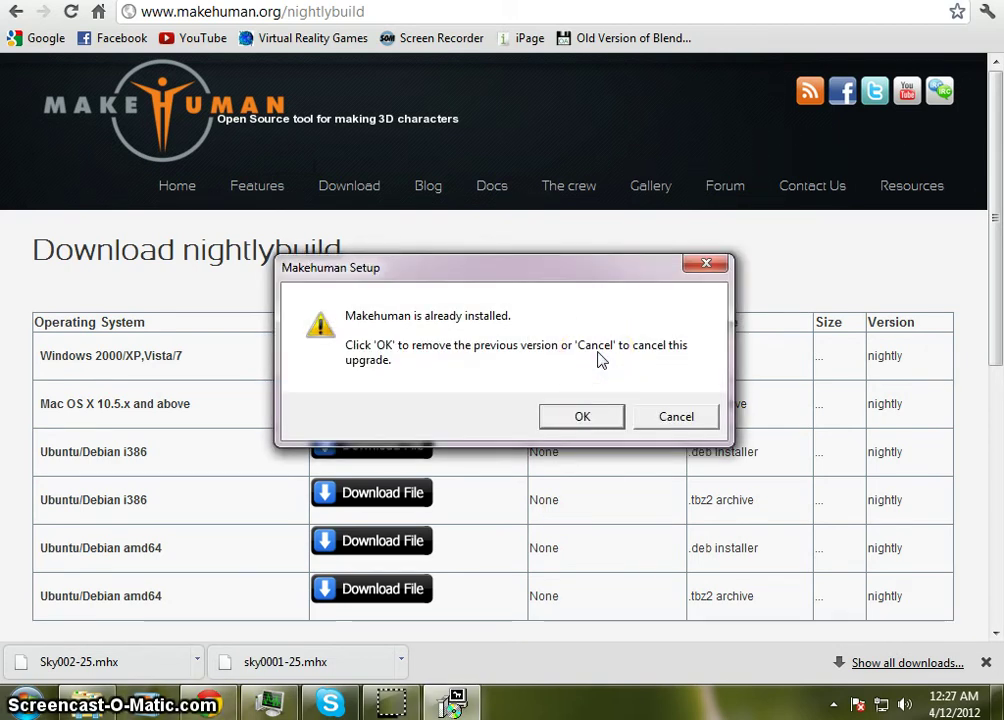
Step: Agree to remove the previous Makehuman version and accept the setup license agreement
click(584, 420)
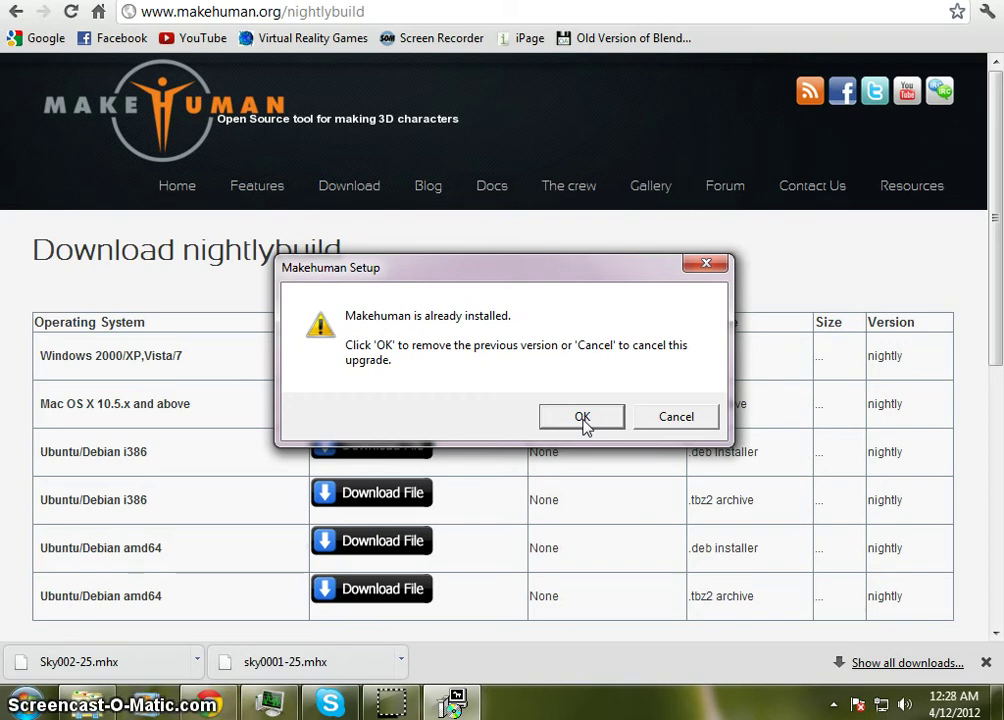
click(584, 420)
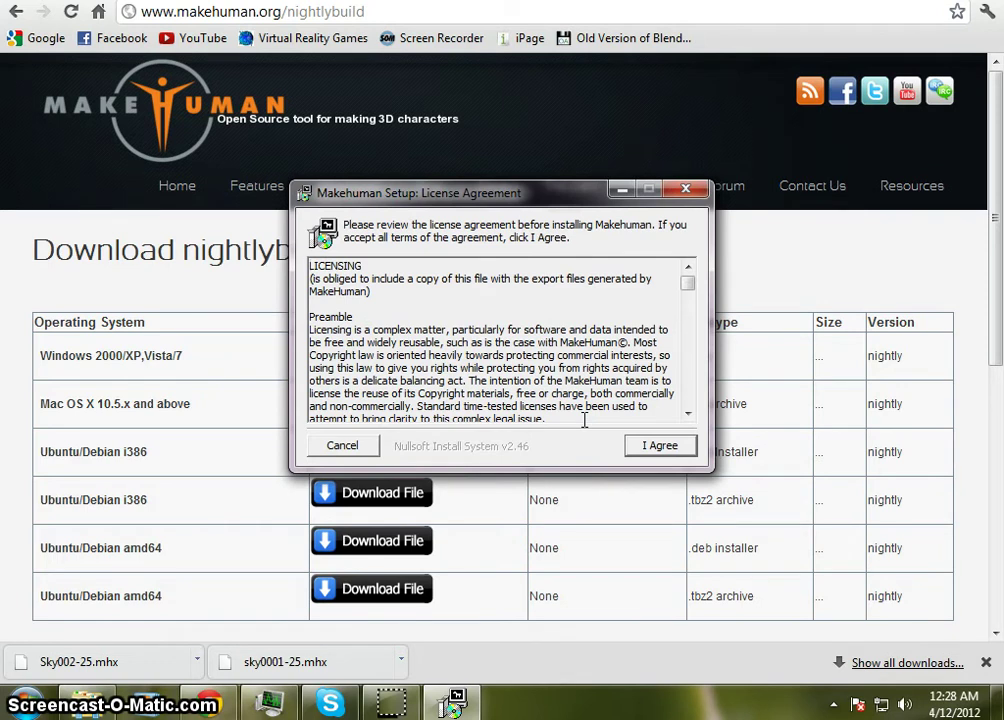
click(665, 445)
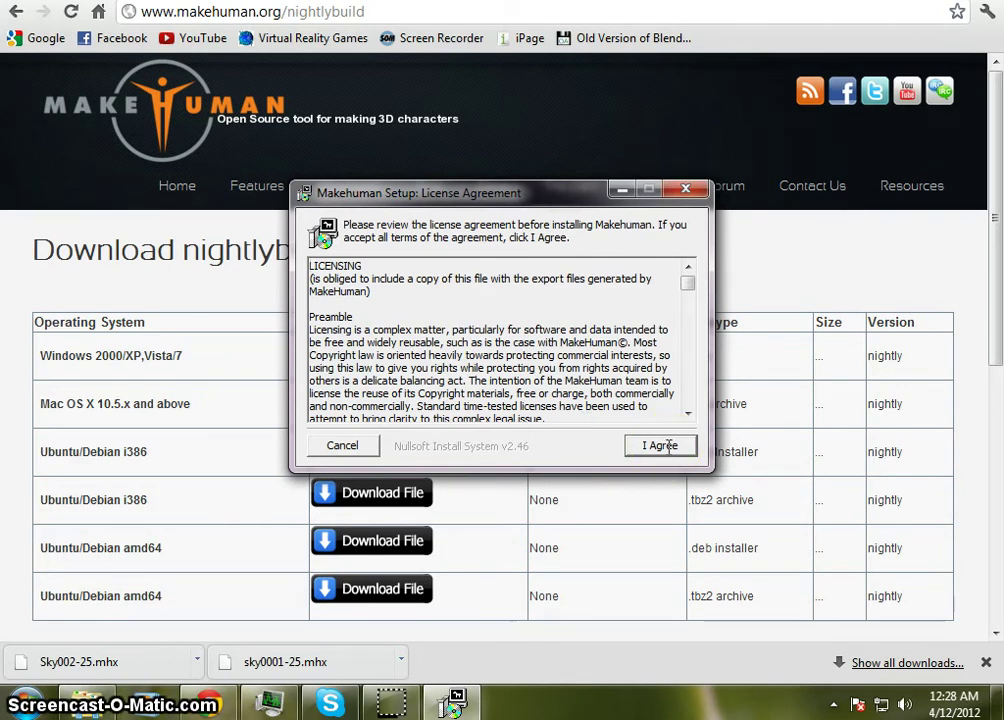
click(668, 445)
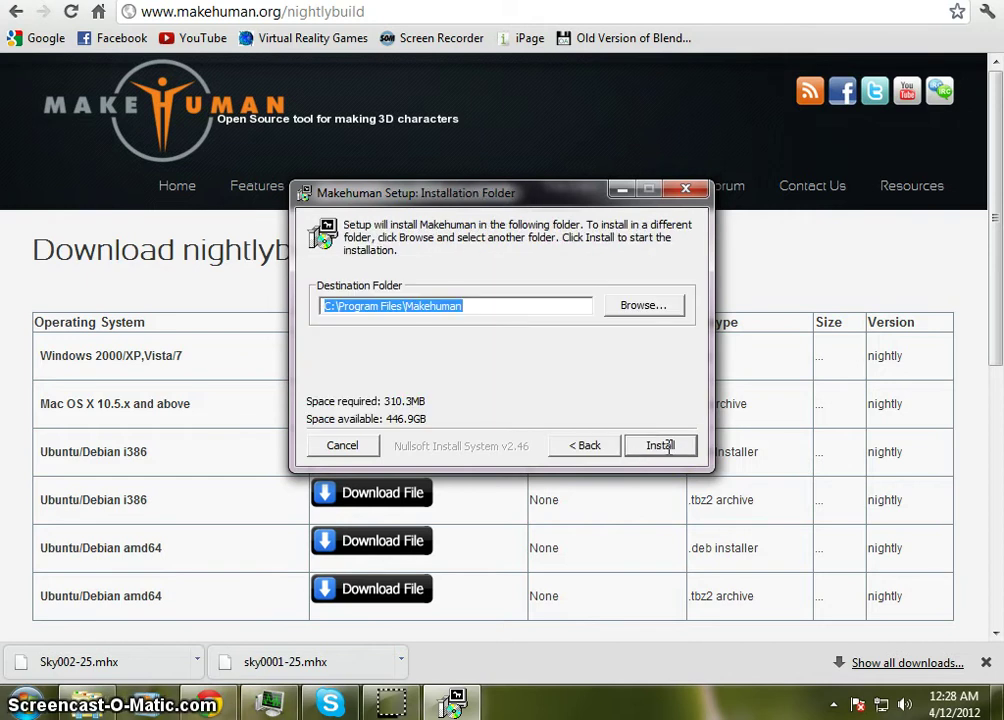
Step: Browse for the installation destination and select the Makehumannightlys folder inside Program Files on Local Disk (C:)
click(497, 305)
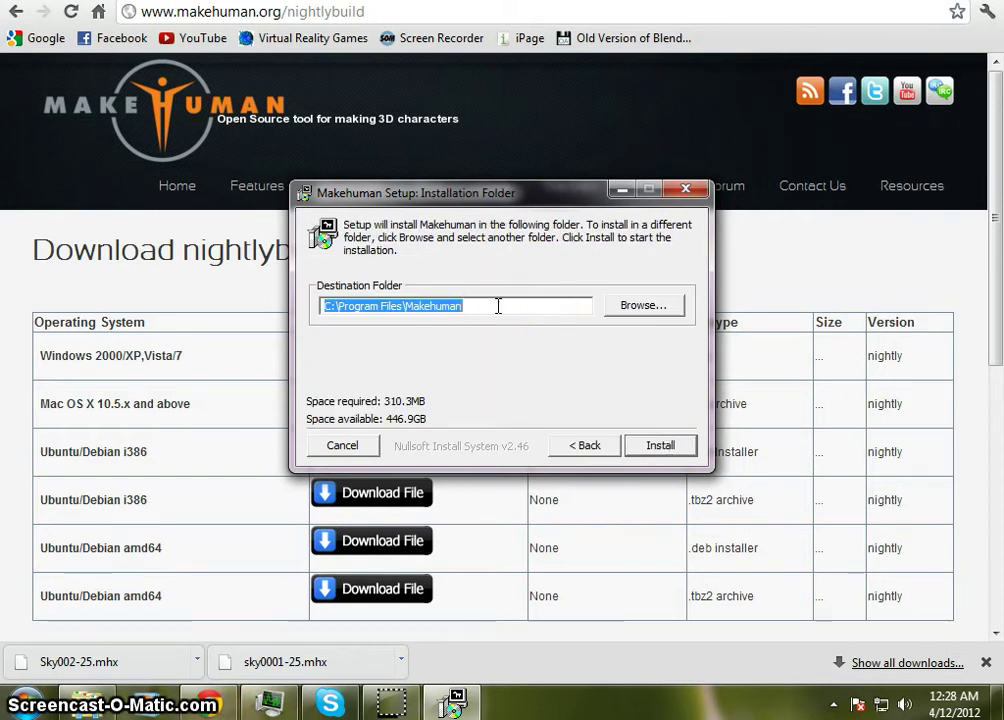
click(636, 304)
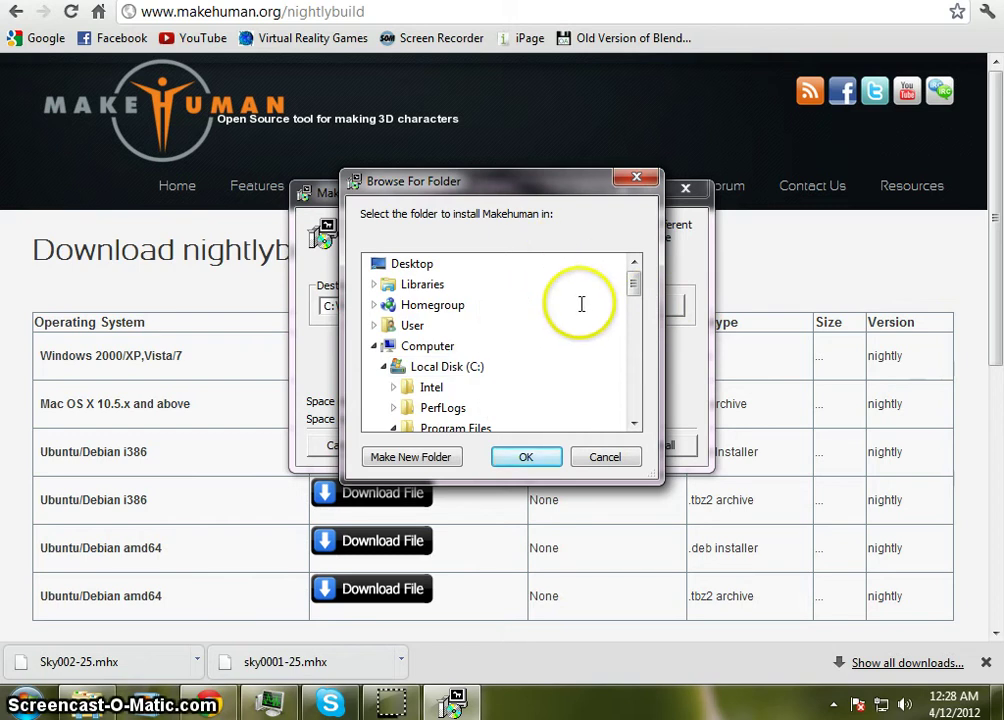
drag(634, 285, 639, 298)
drag(582, 183, 569, 366)
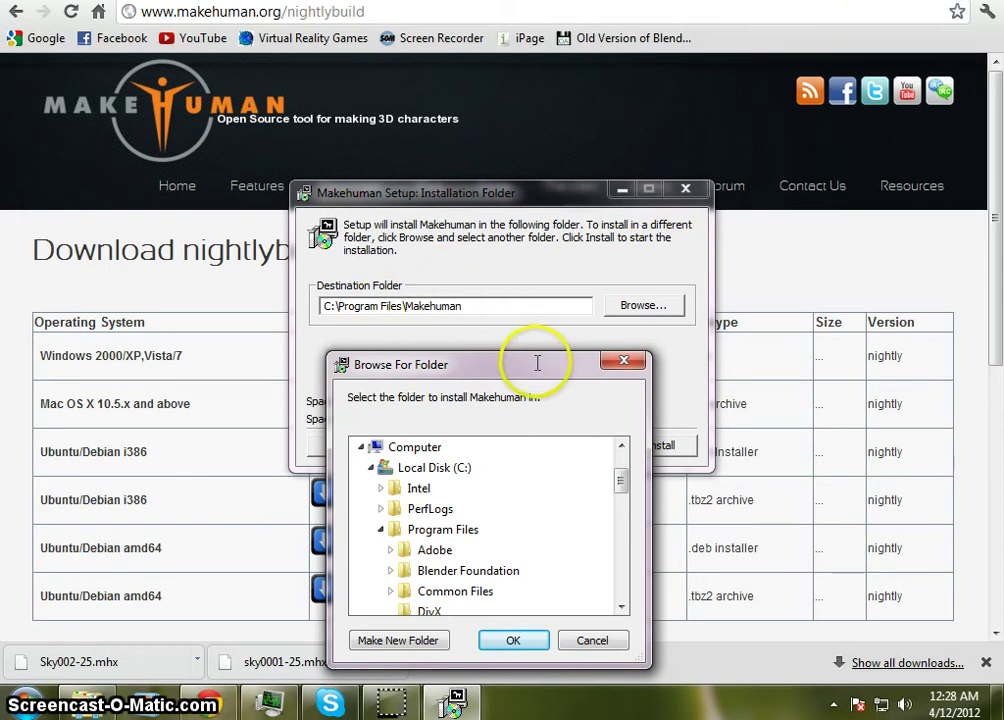
drag(537, 363, 547, 186)
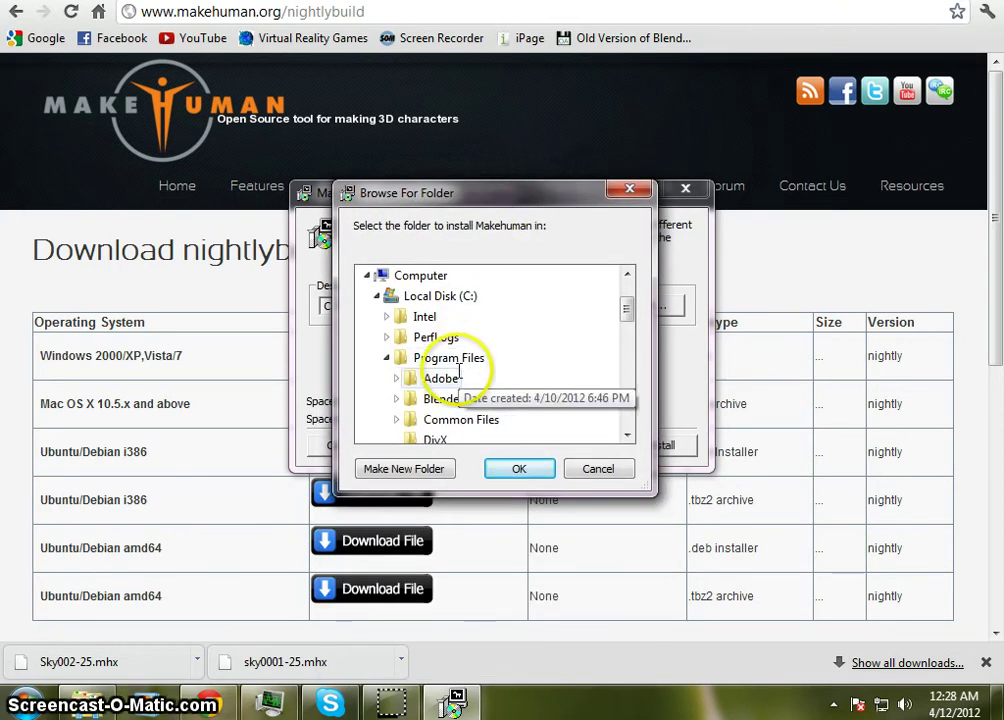
scroll(505, 511, down, 2)
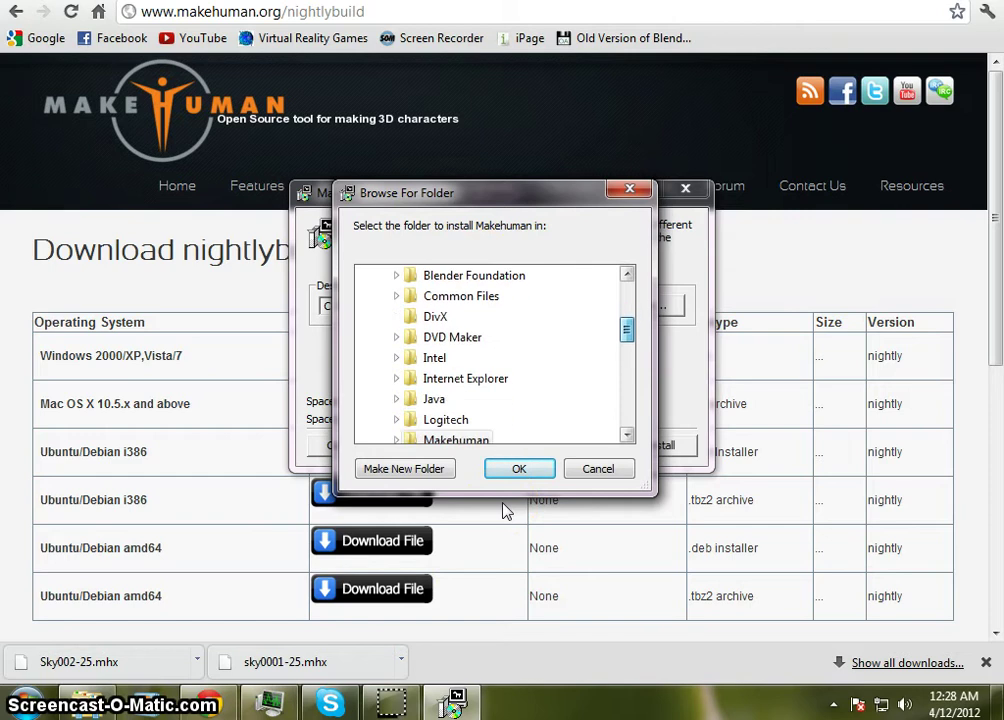
scroll(504, 508, down, 2)
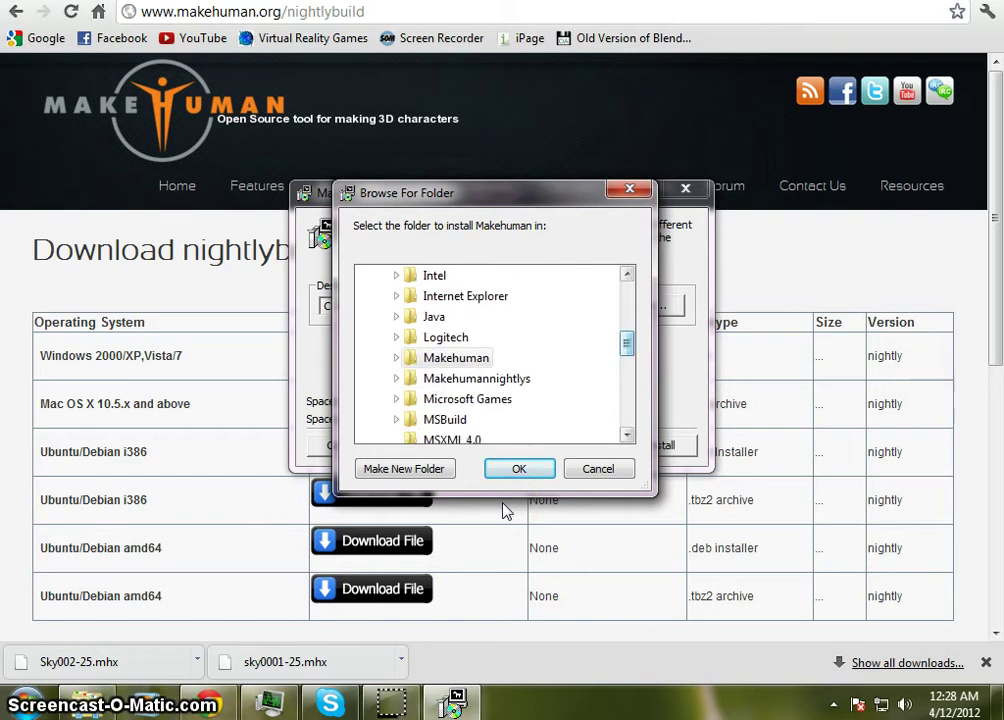
double_click(476, 378)
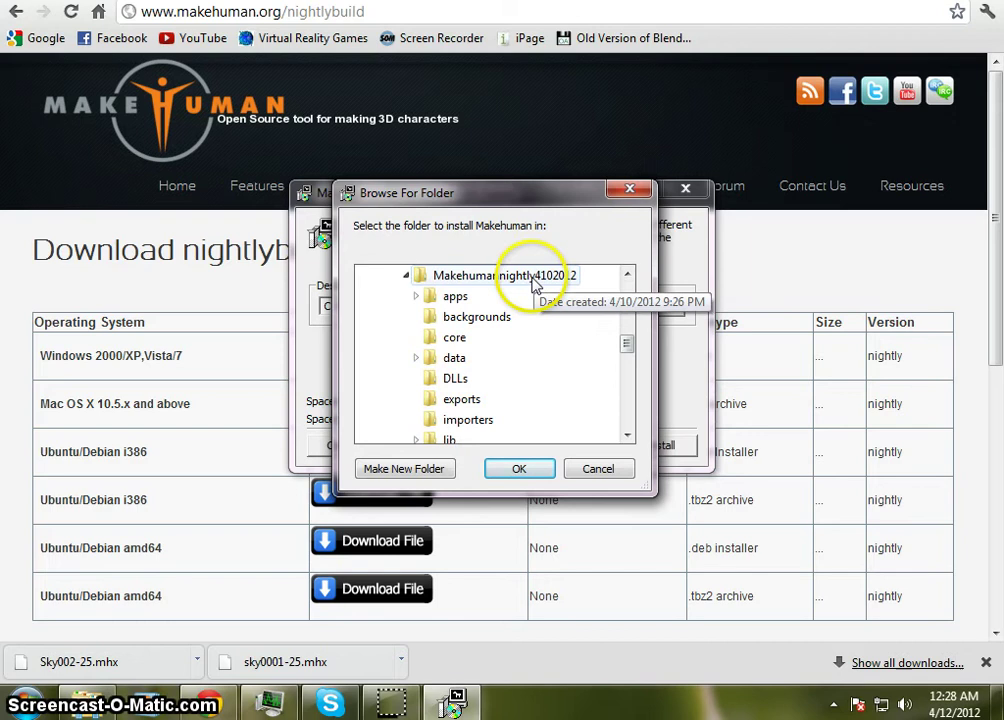
click(406, 275)
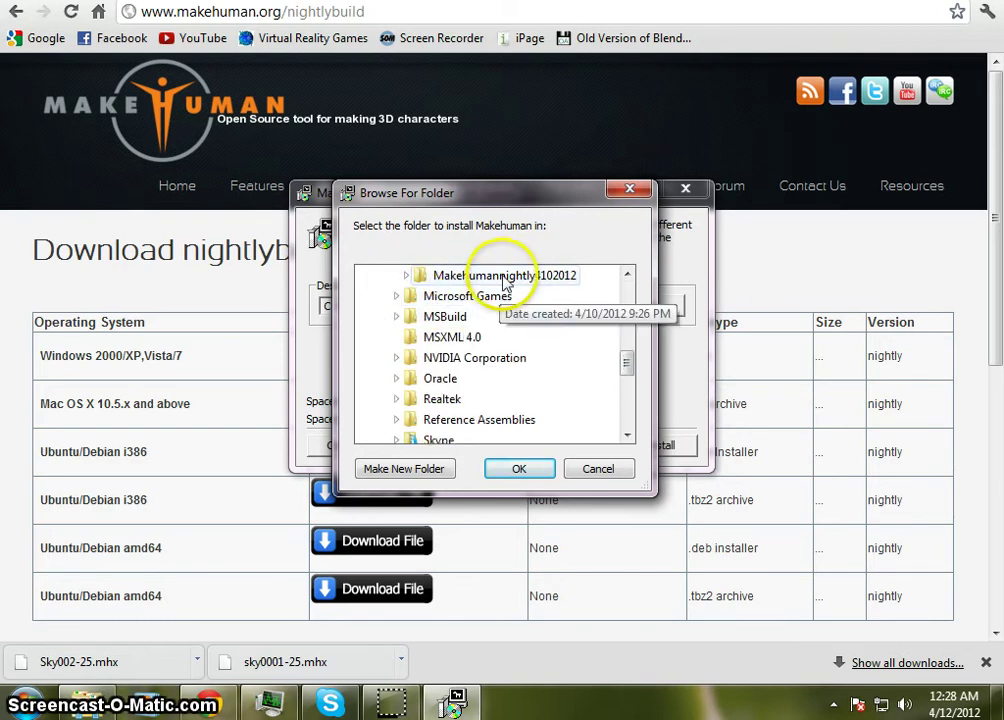
drag(632, 365, 632, 350)
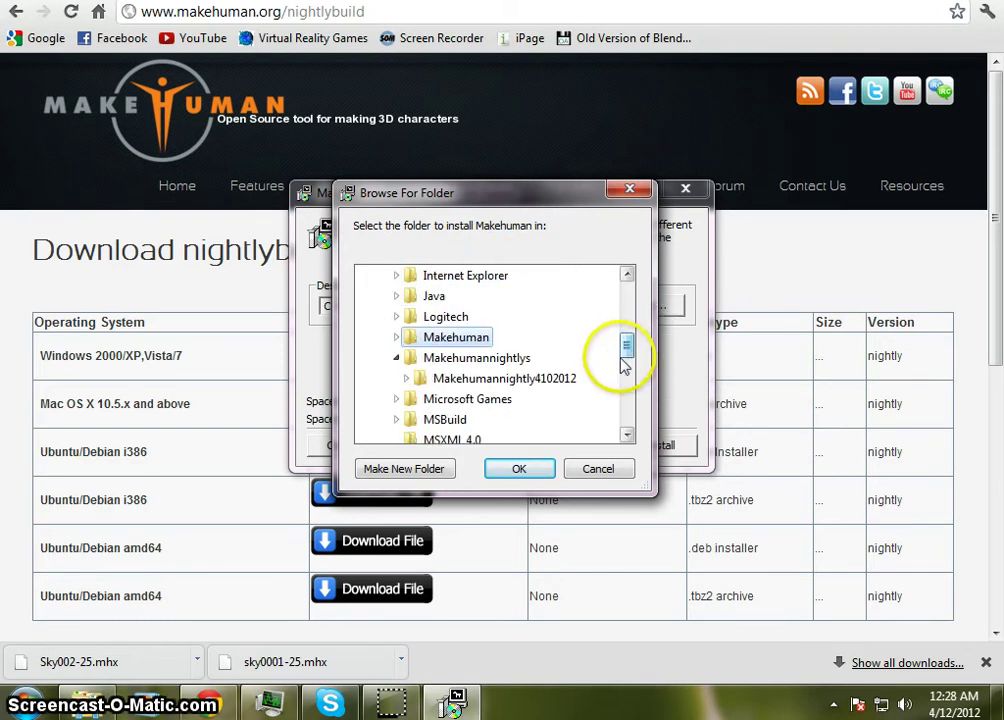
click(510, 358)
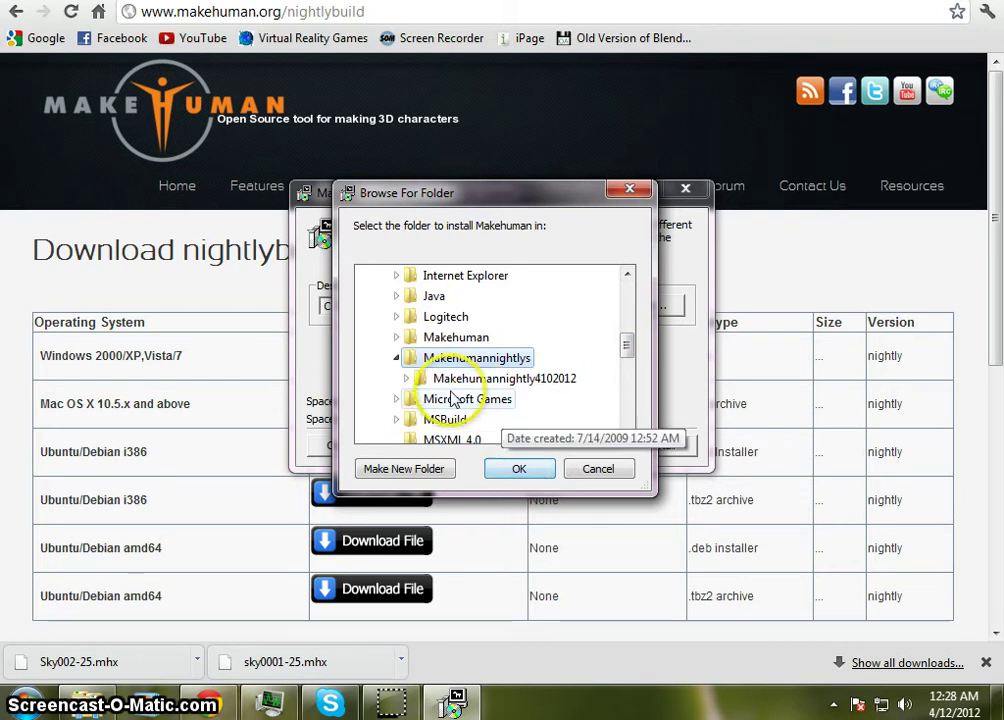
Step: Create a new subfolder named Makehumannightly4112012 inside the Makehumannightlys folder
click(418, 470)
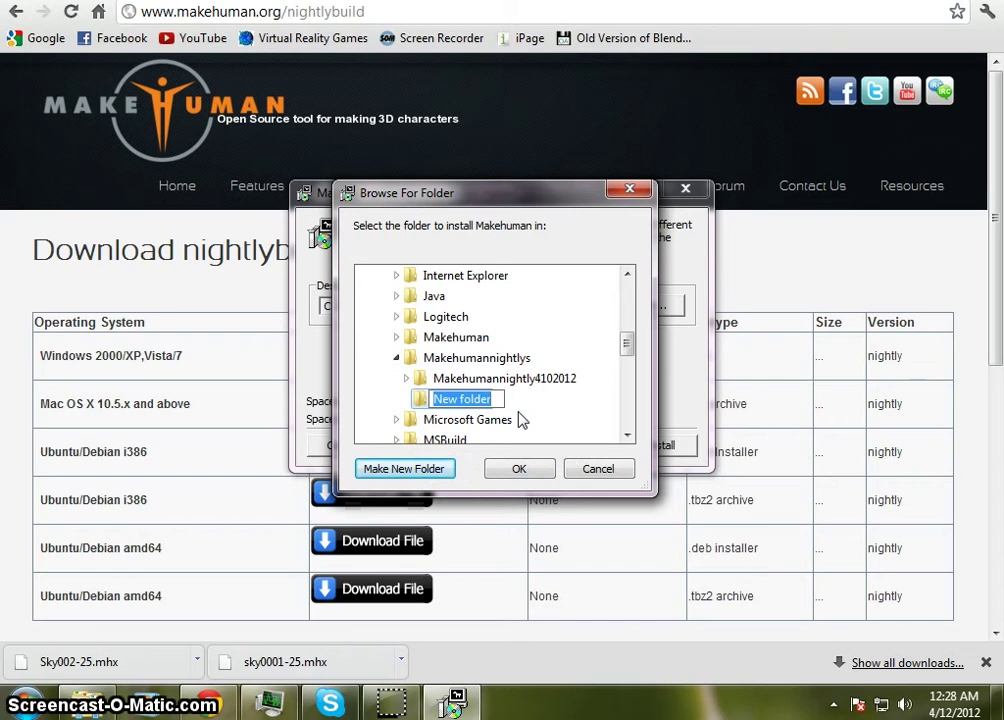
text(Makeh)
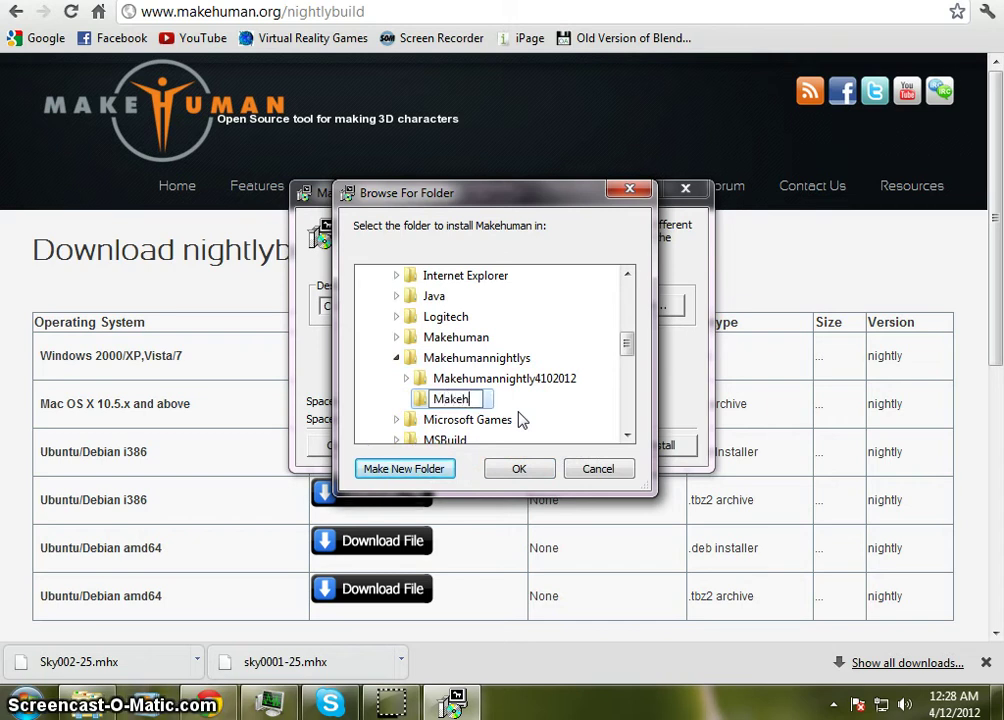
text(uman)
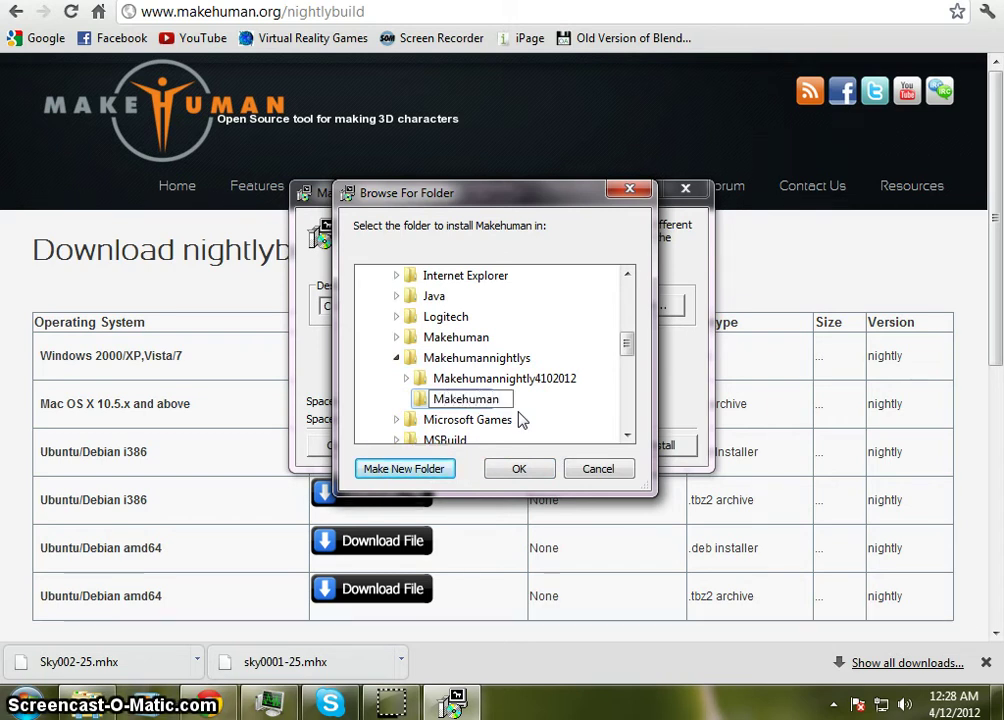
text(ni)
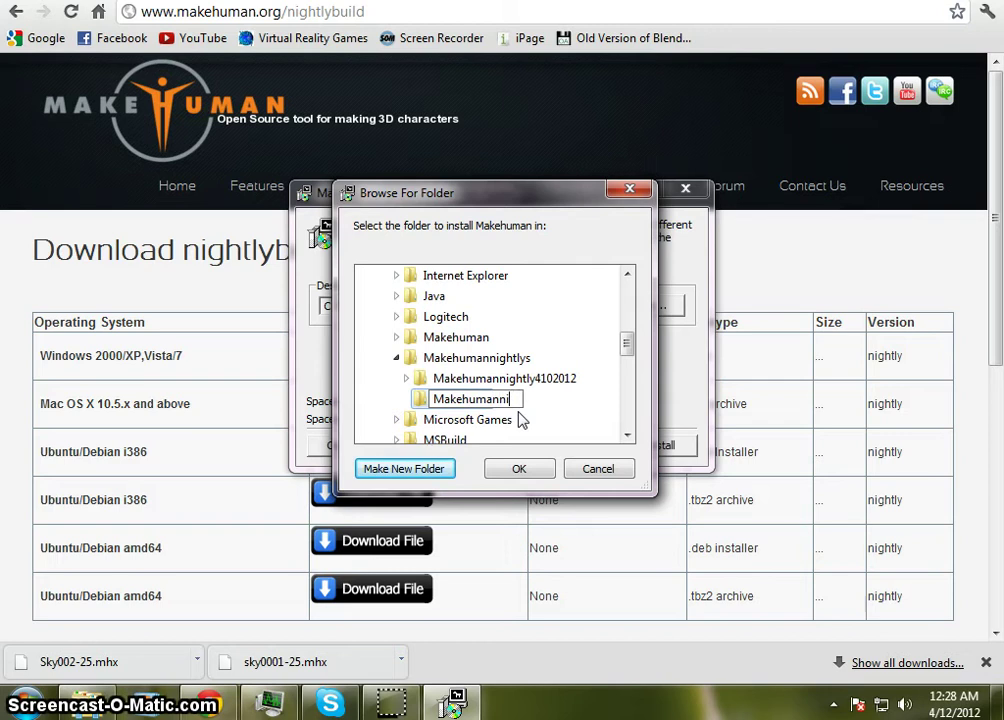
text(ghtly)
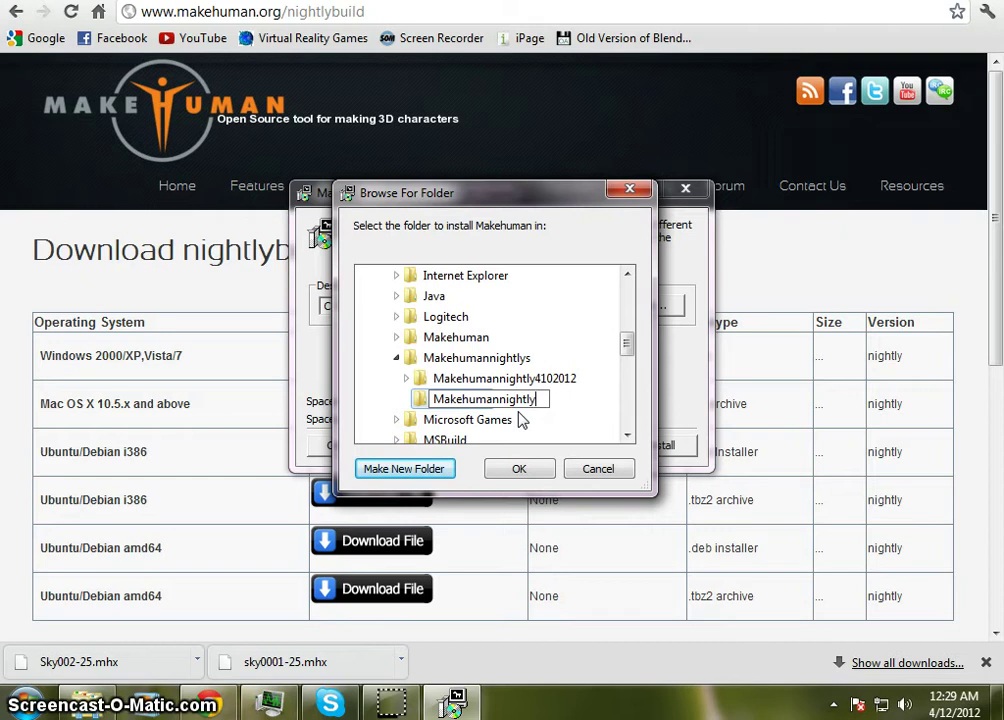
text(411)
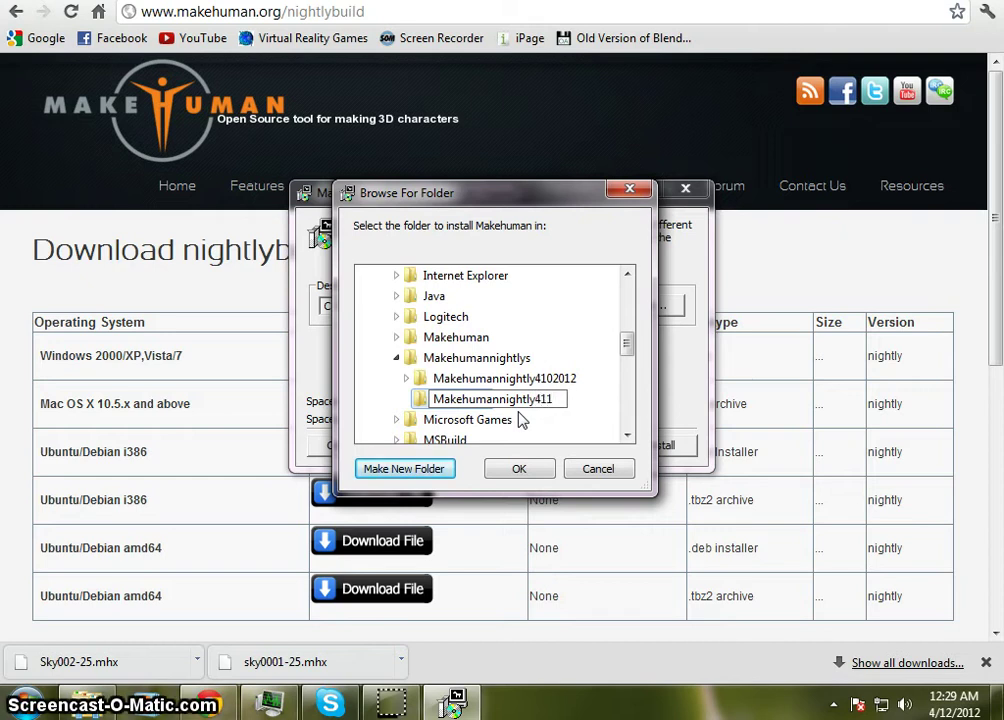
text(2012)
click(617, 416)
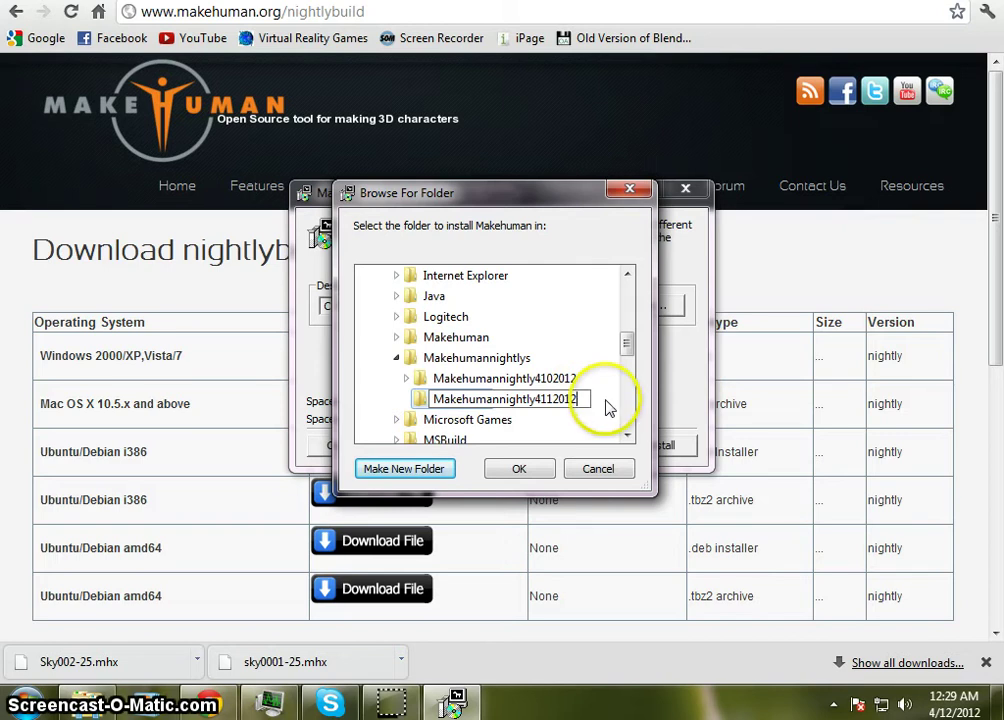
Step: Use the Makehumannightly4112012 folder as the destination and install Makehuman there
click(508, 400)
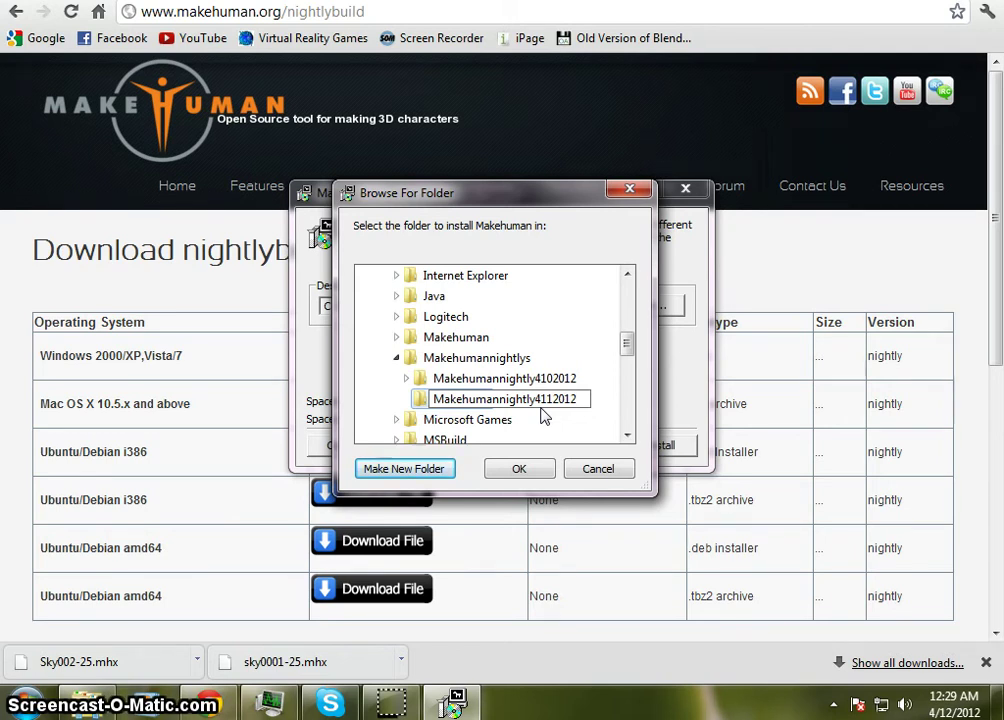
click(530, 472)
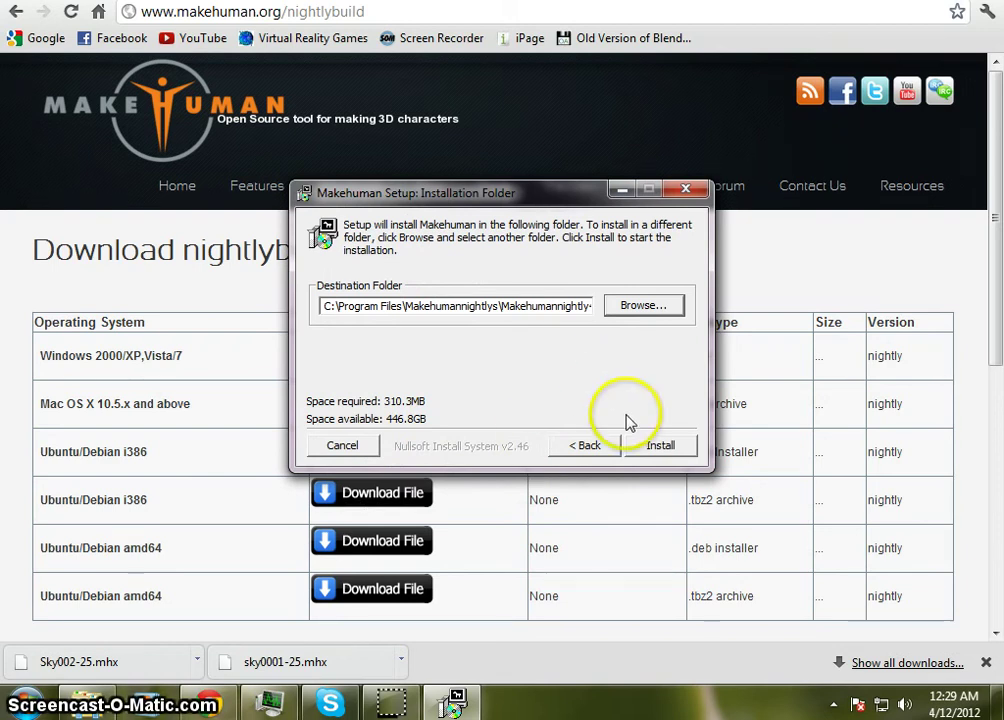
click(672, 452)
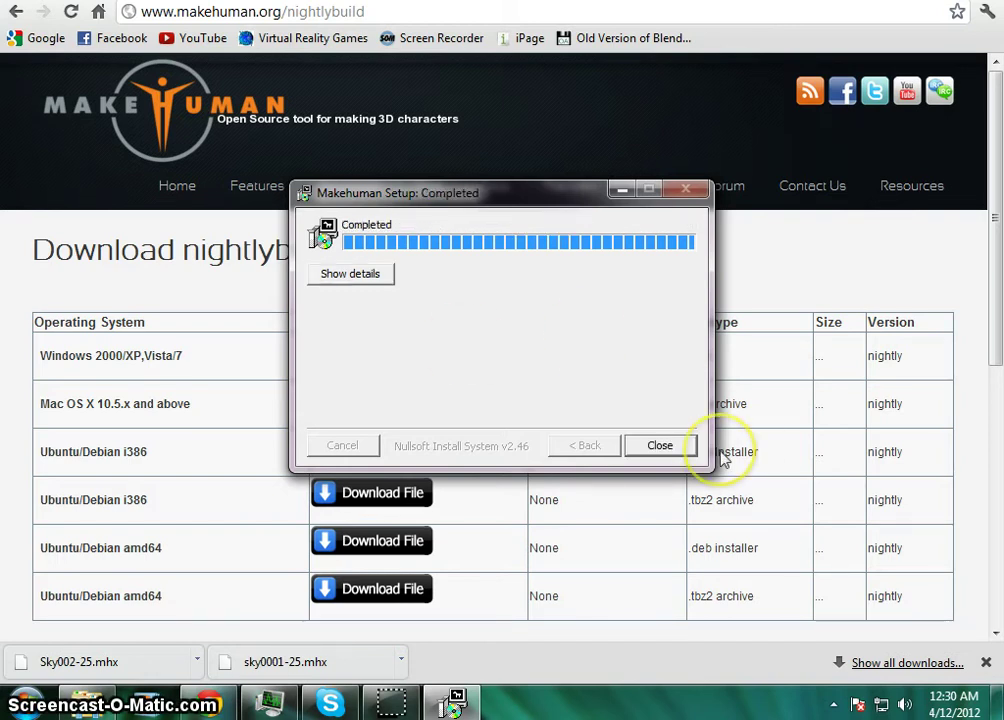
Step: Close the completed Makehuman setup and show the desktop
click(668, 446)
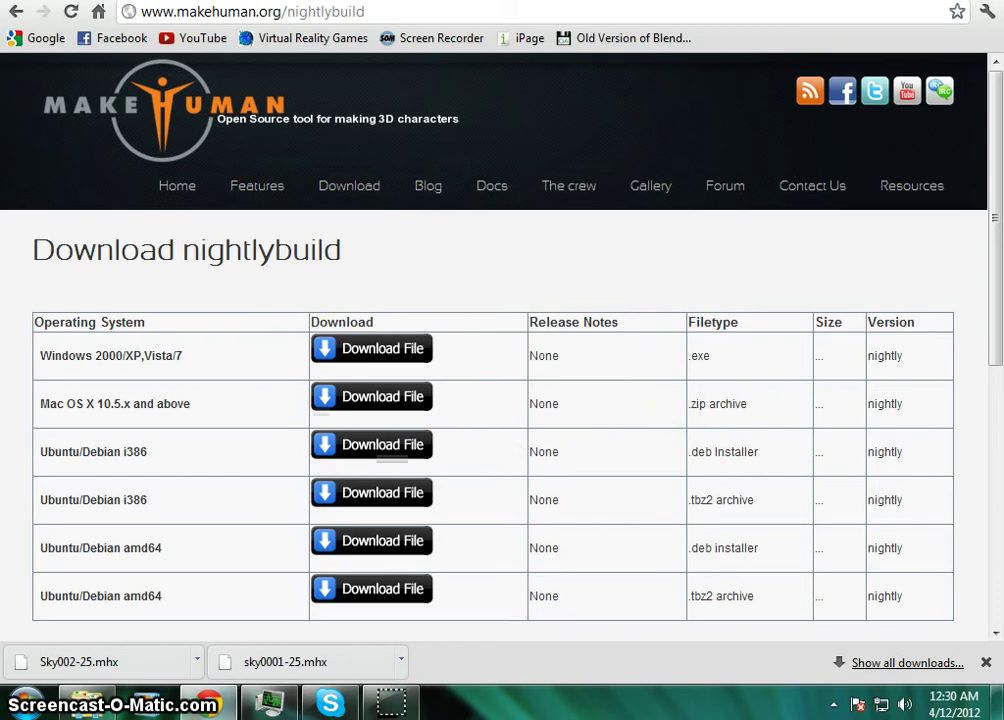
key(super+d)
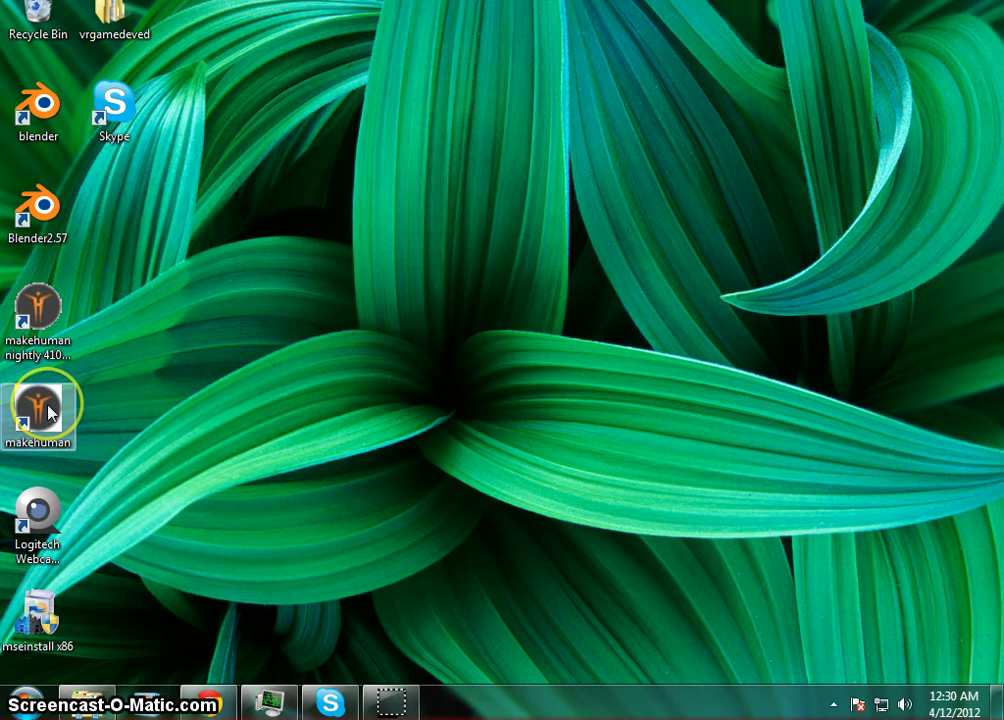
Step: Launch the older makehuman nightly 4102012 build from its desktop shortcut and close it again
click(47, 314)
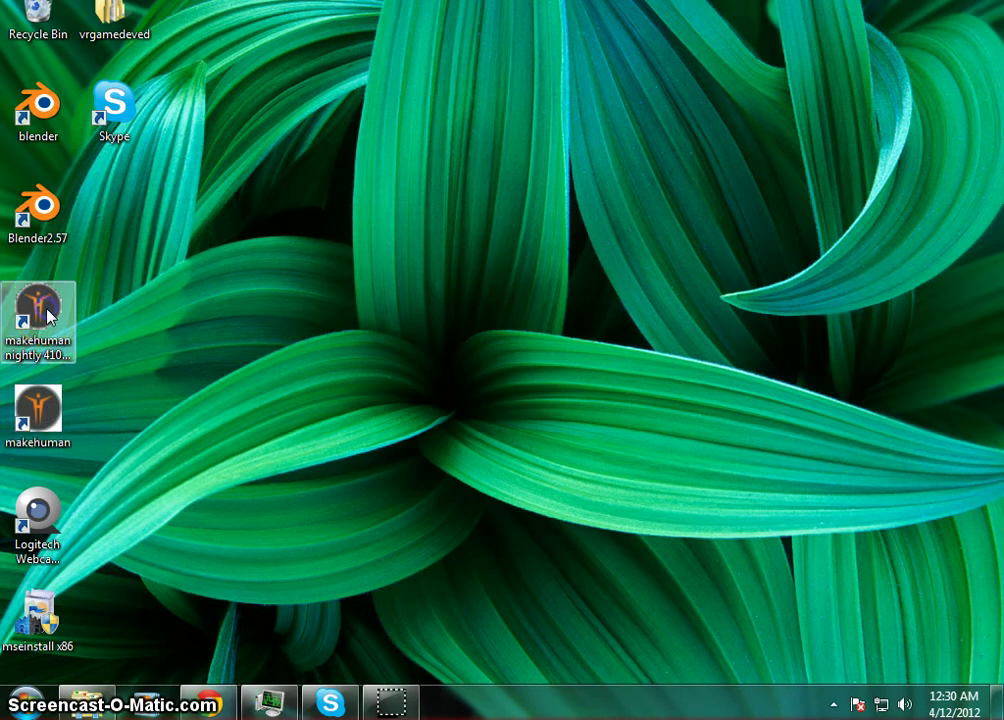
double_click(47, 314)
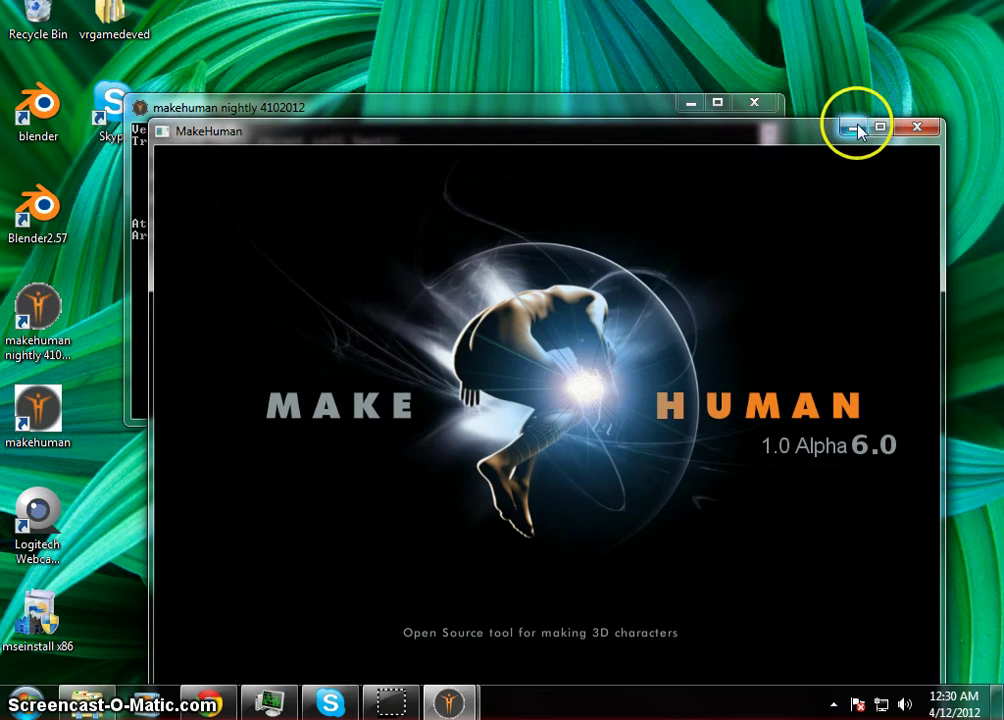
click(920, 127)
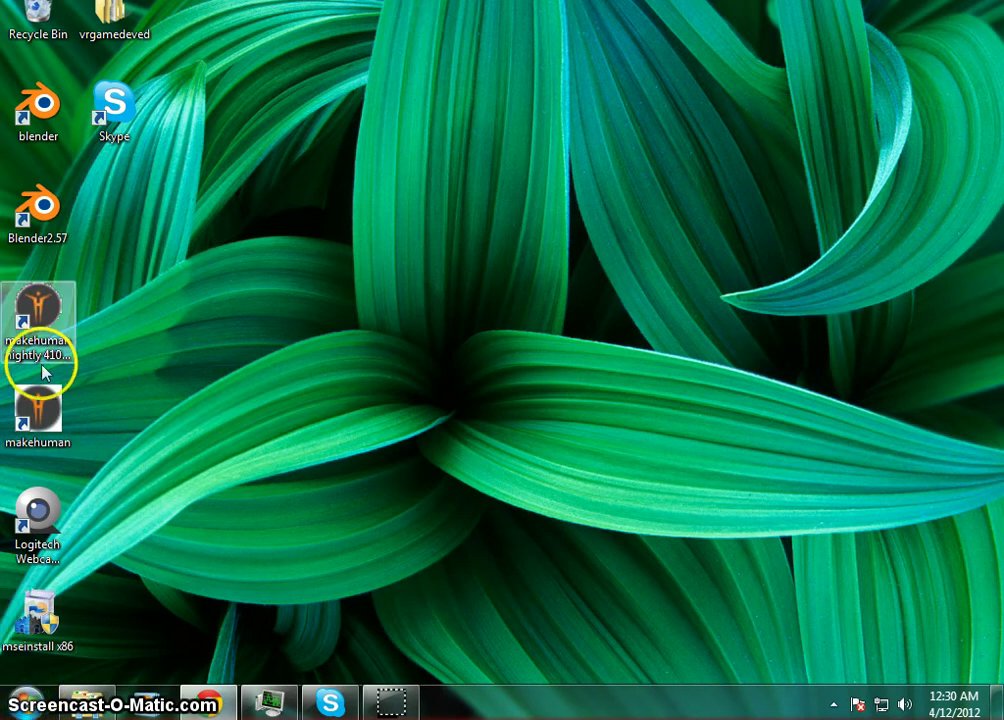
click(47, 318)
right_click(50, 320)
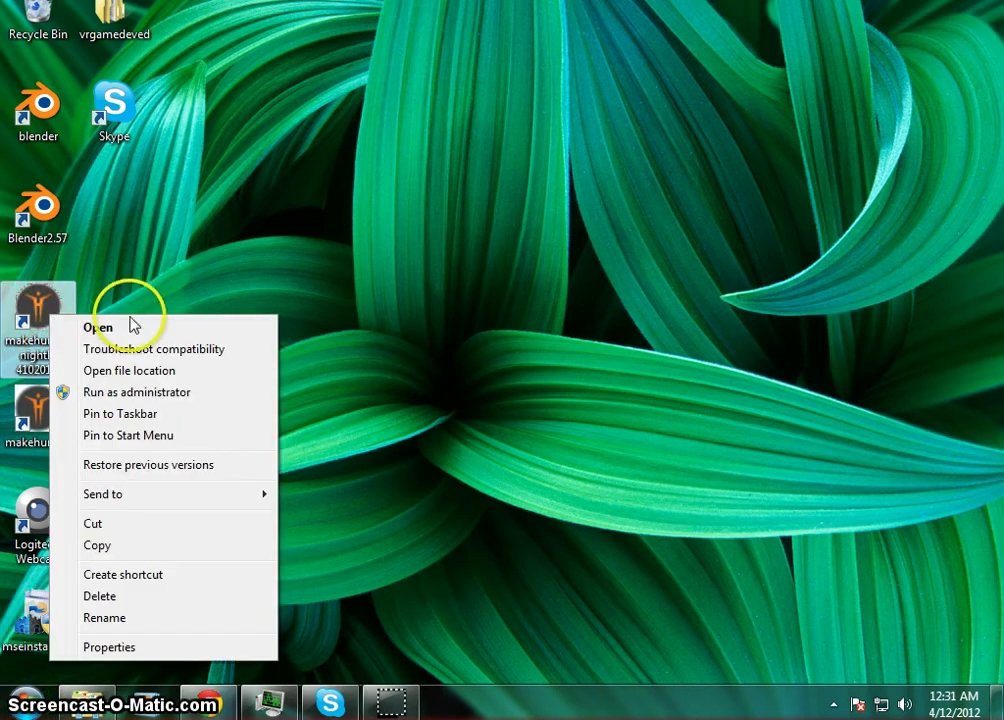
click(352, 476)
Step: Open the Makehuman folder inside Program Files\Makehumannightlys\Makehumannightly4112012 on Local Disk (C:)
click(26, 700)
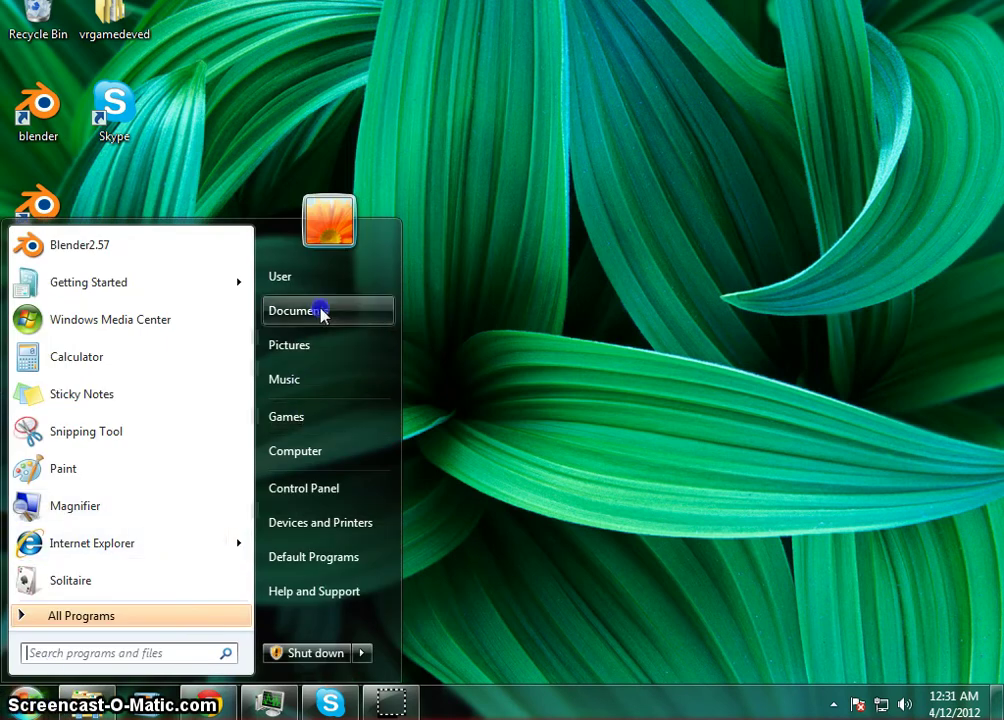
click(316, 463)
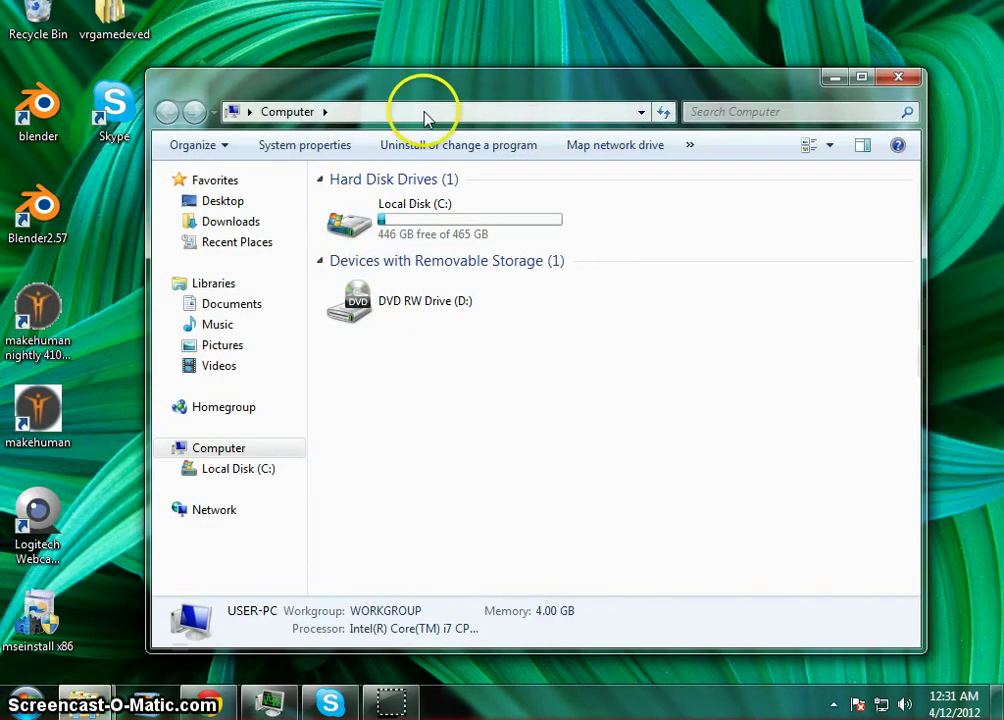
double_click(348, 233)
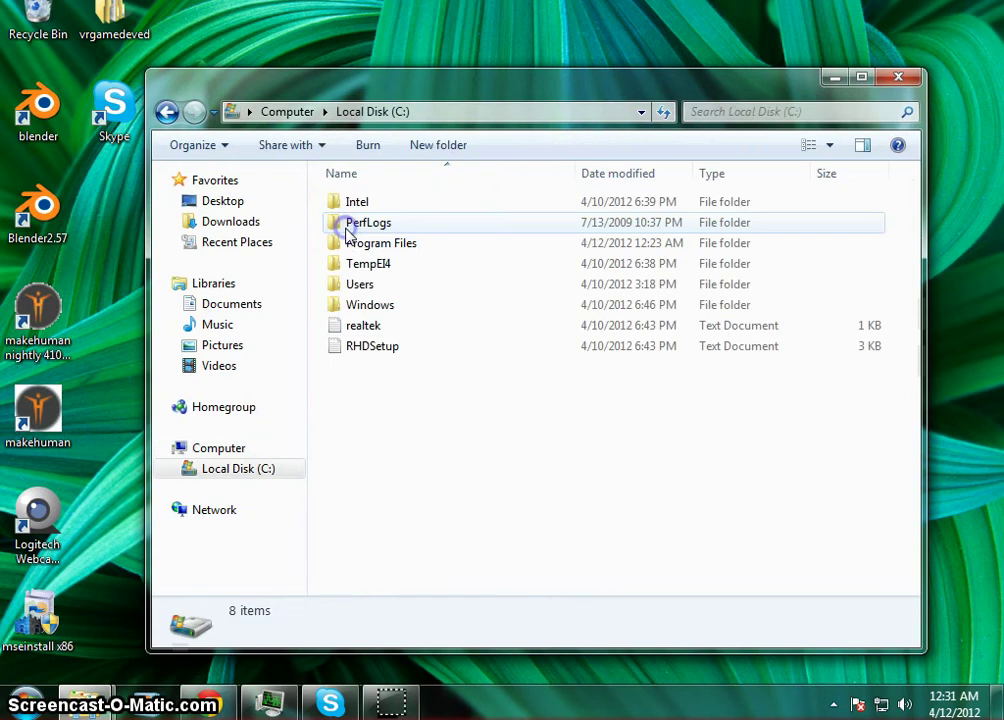
double_click(368, 246)
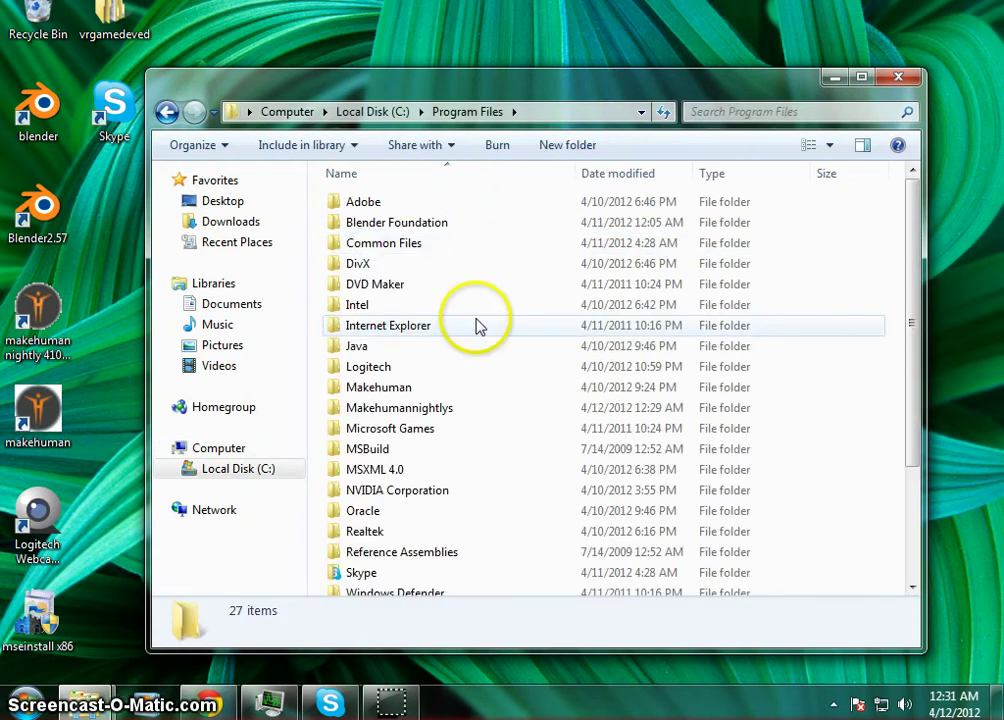
double_click(468, 419)
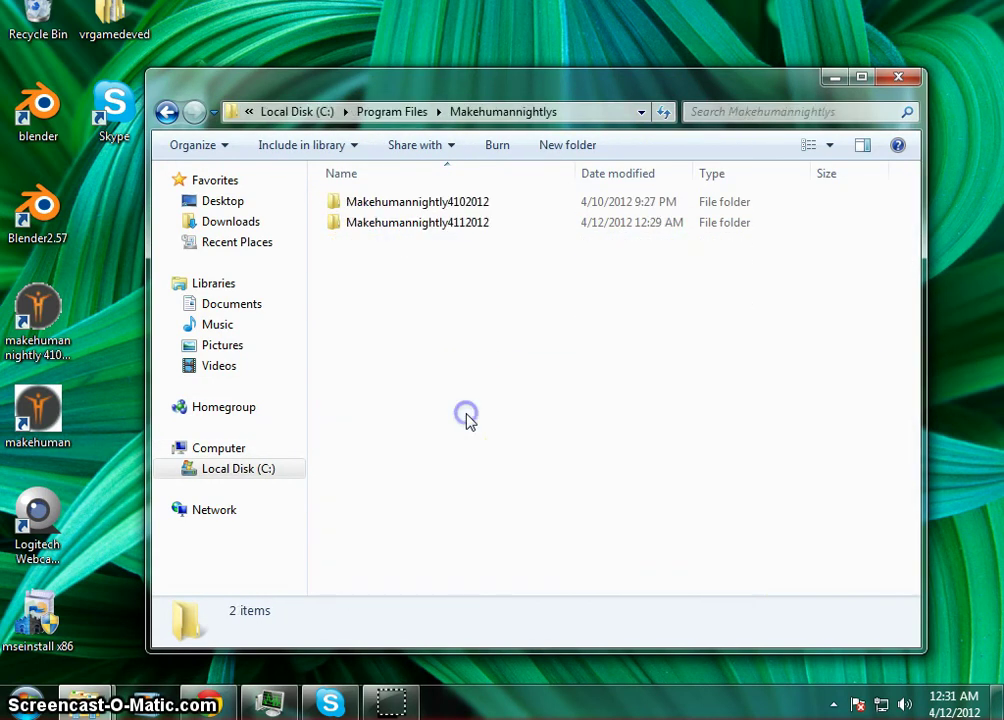
double_click(465, 228)
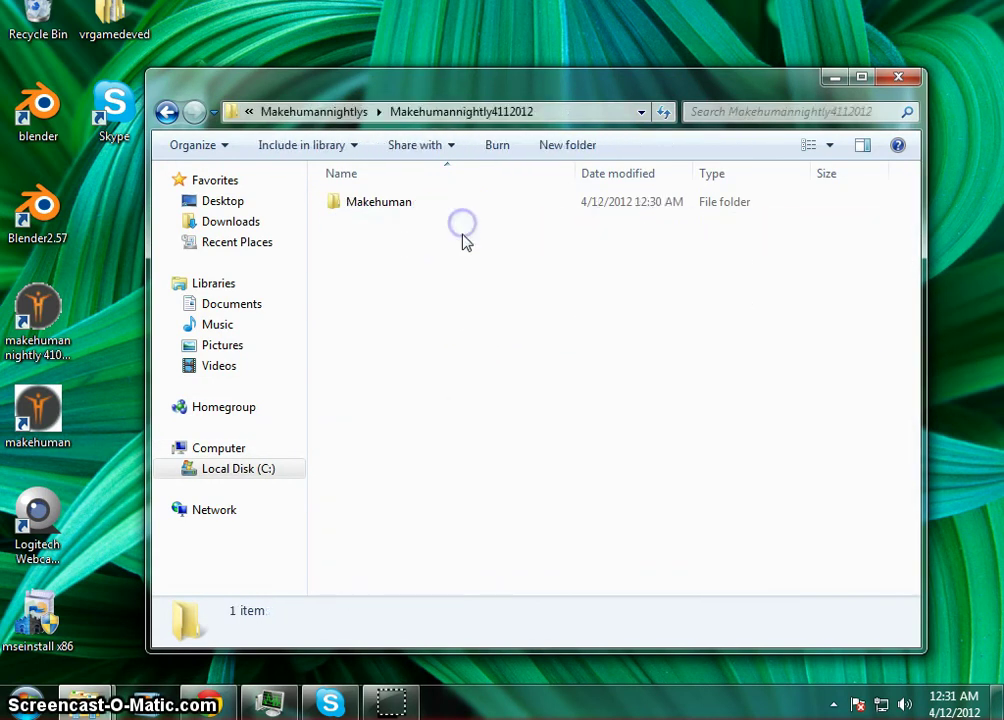
double_click(374, 215)
Step: Create a desktop shortcut for the makehuman application file and minimize the folder window
scroll(500, 328, down, 3)
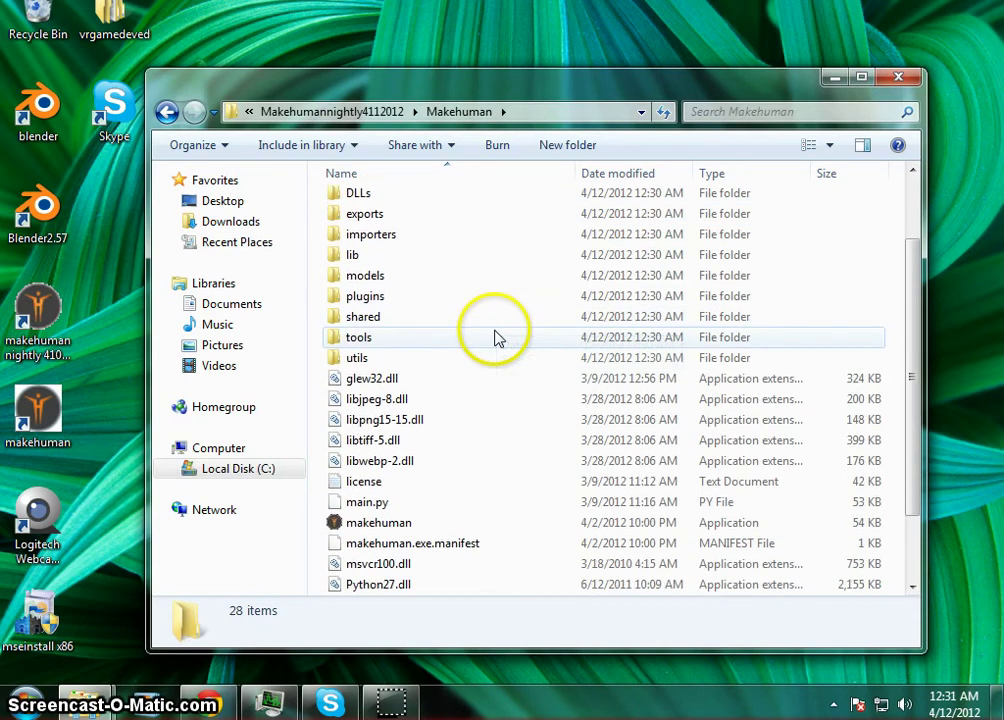
right_click(425, 445)
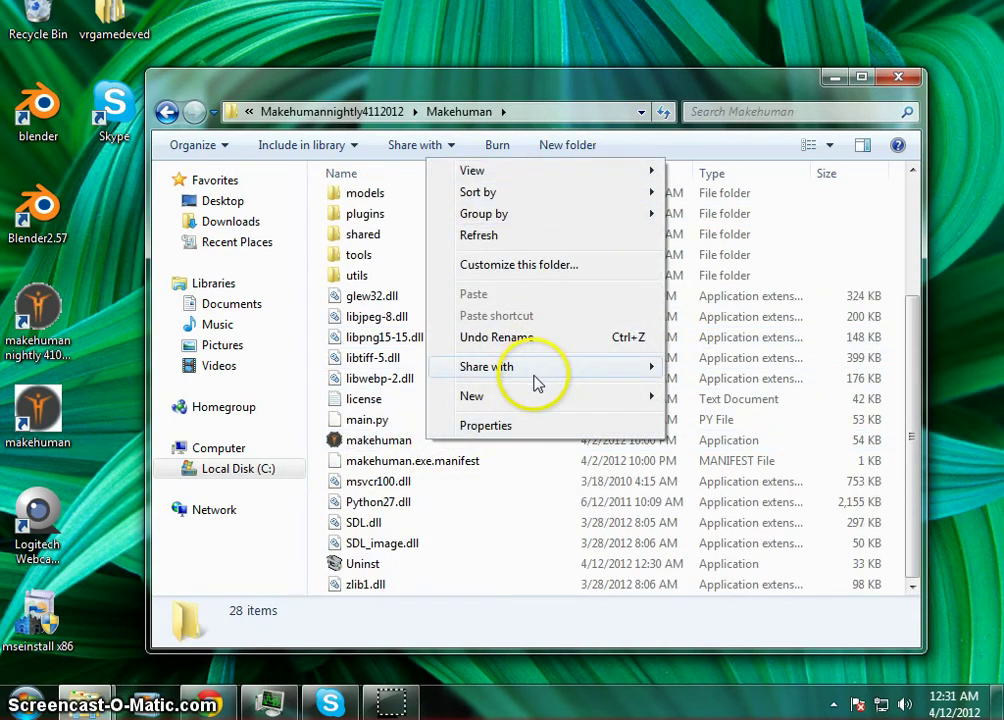
click(385, 440)
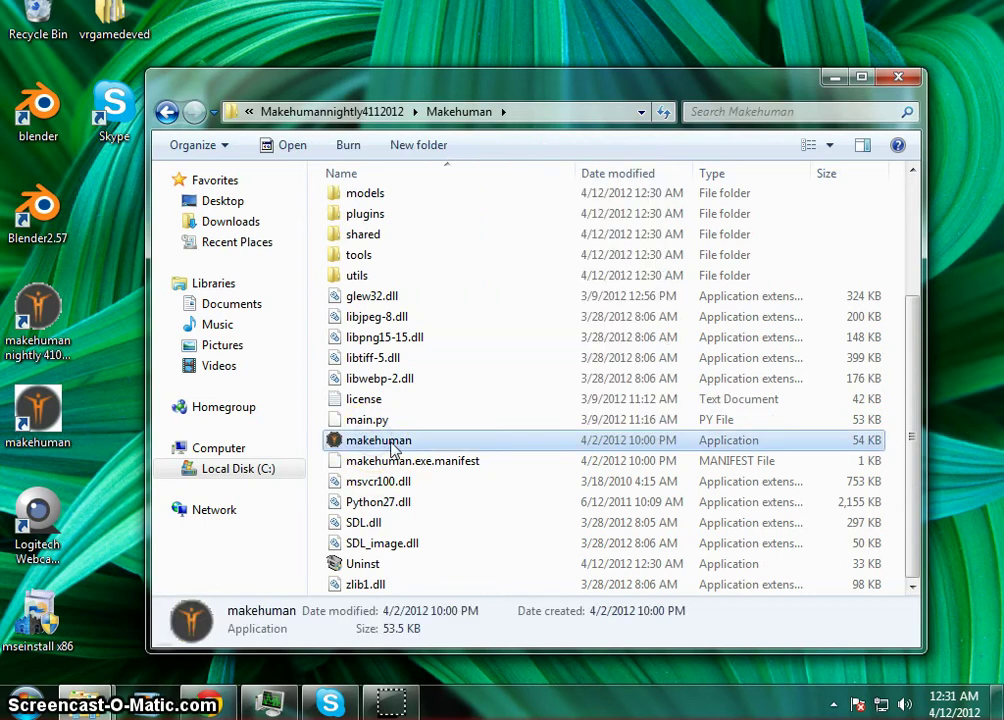
right_click(392, 440)
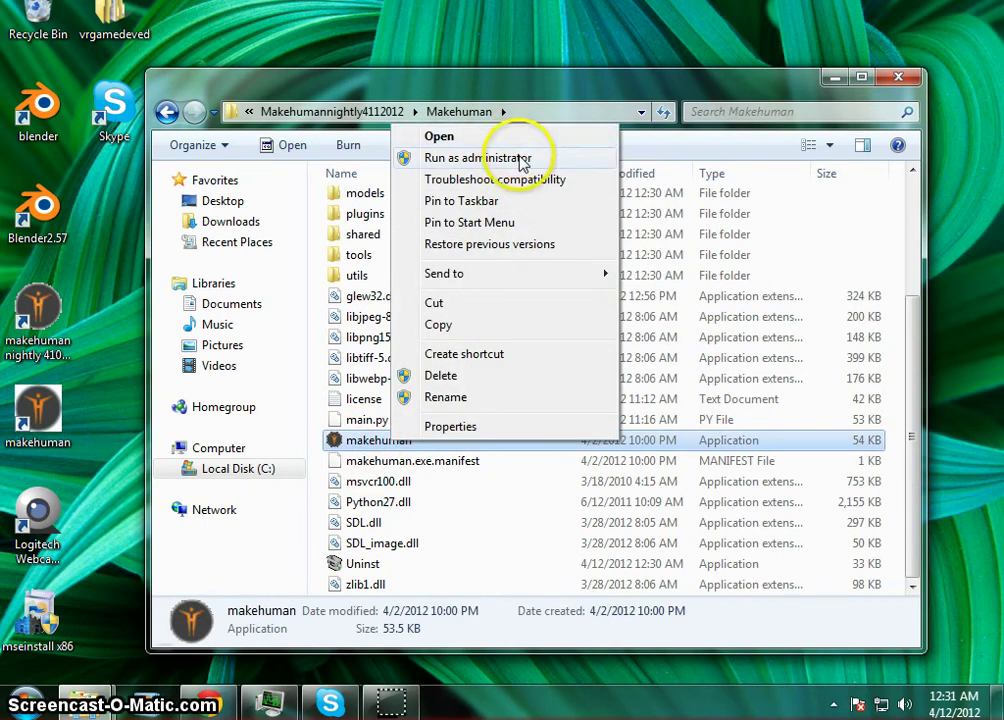
click(510, 354)
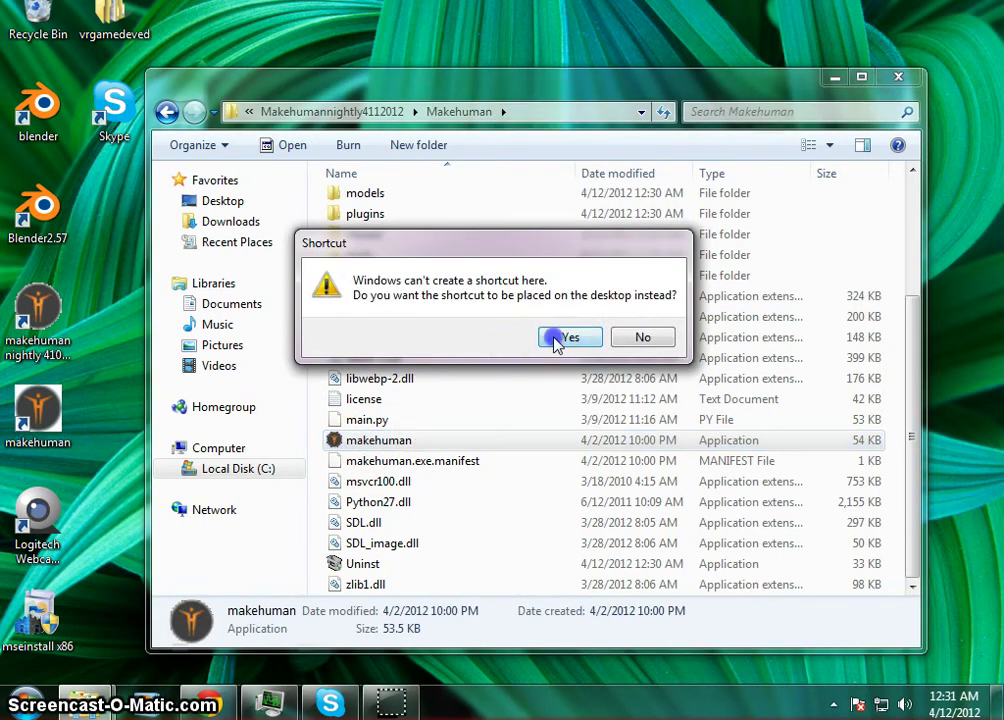
click(557, 340)
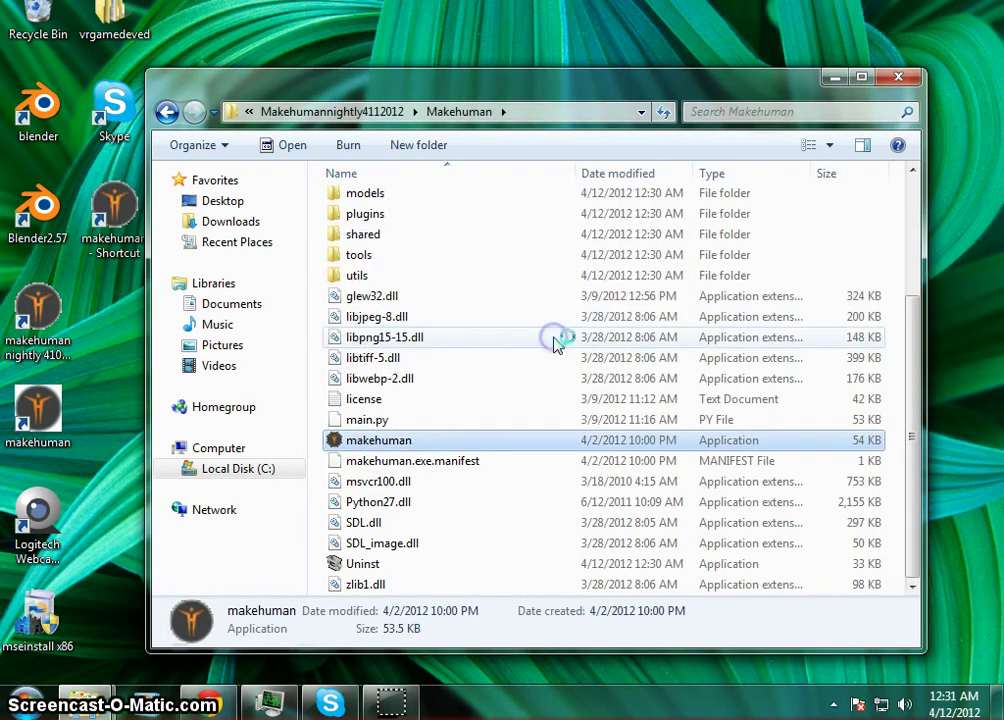
click(836, 80)
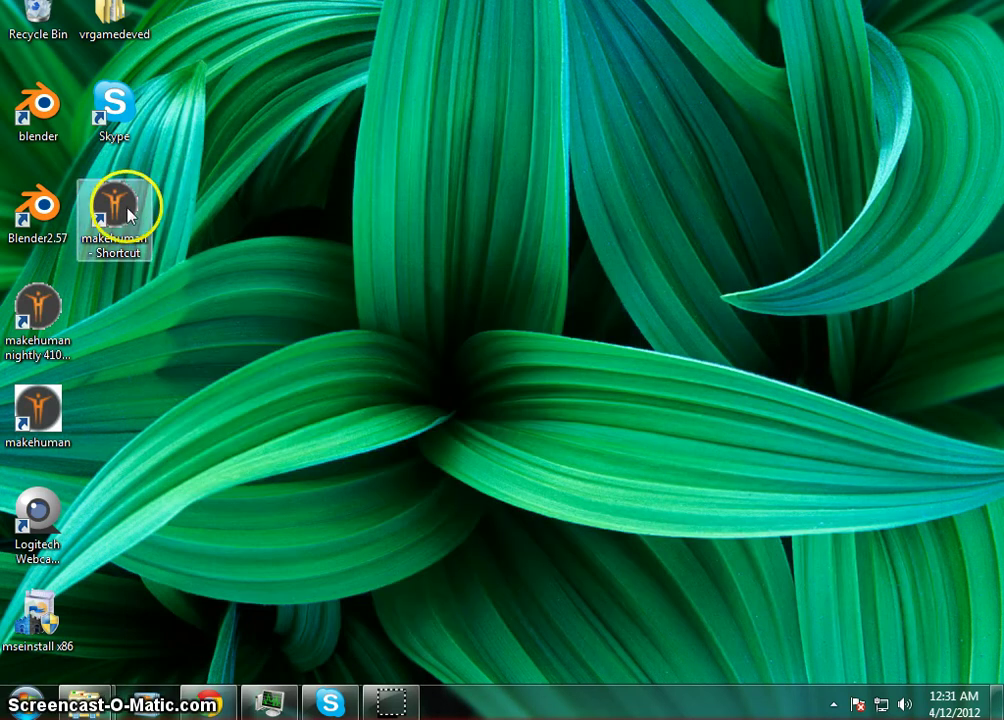
Step: Rename the new makehuman desktop shortcut to "makehuman nightly 4112012"
right_click(123, 248)
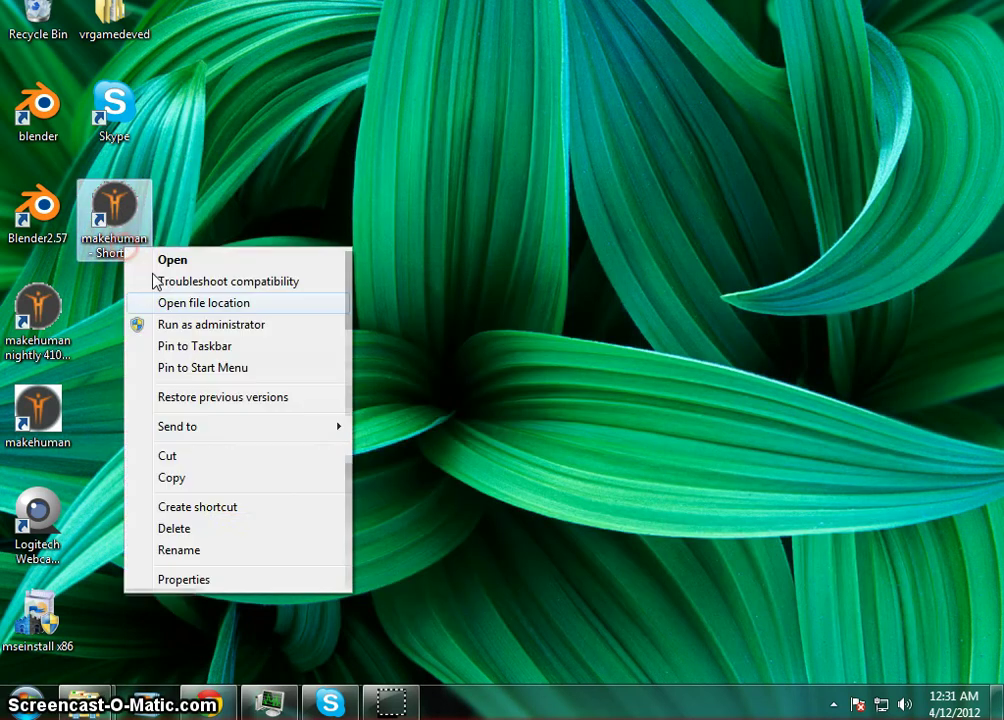
click(231, 549)
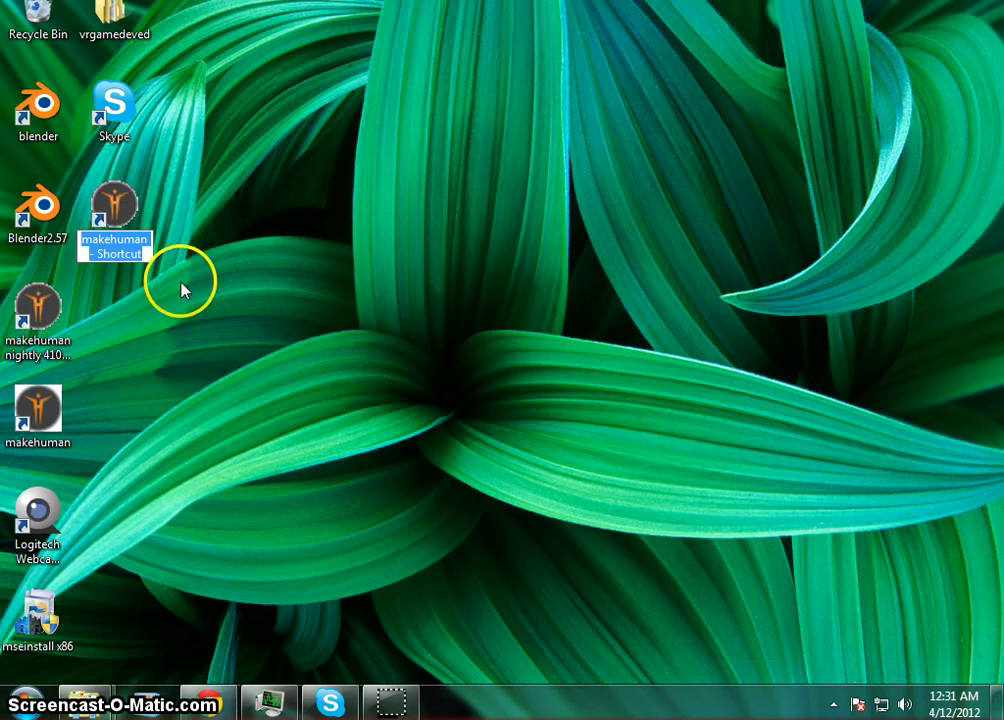
key(End)
key(BackSpace)
key(BackSpace)
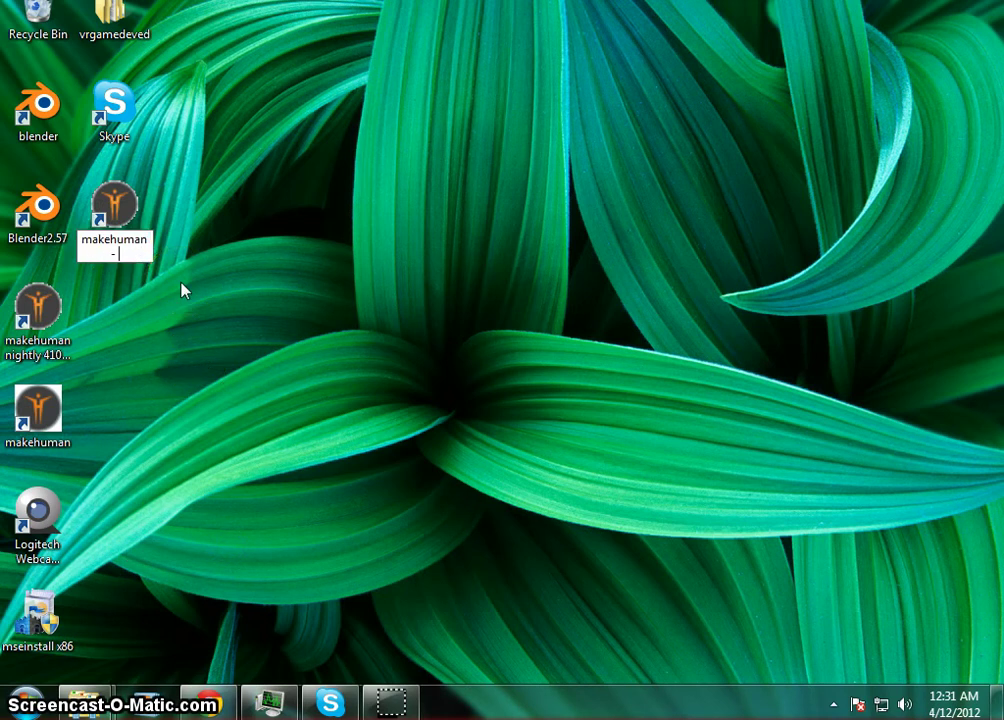
key(BackSpace)
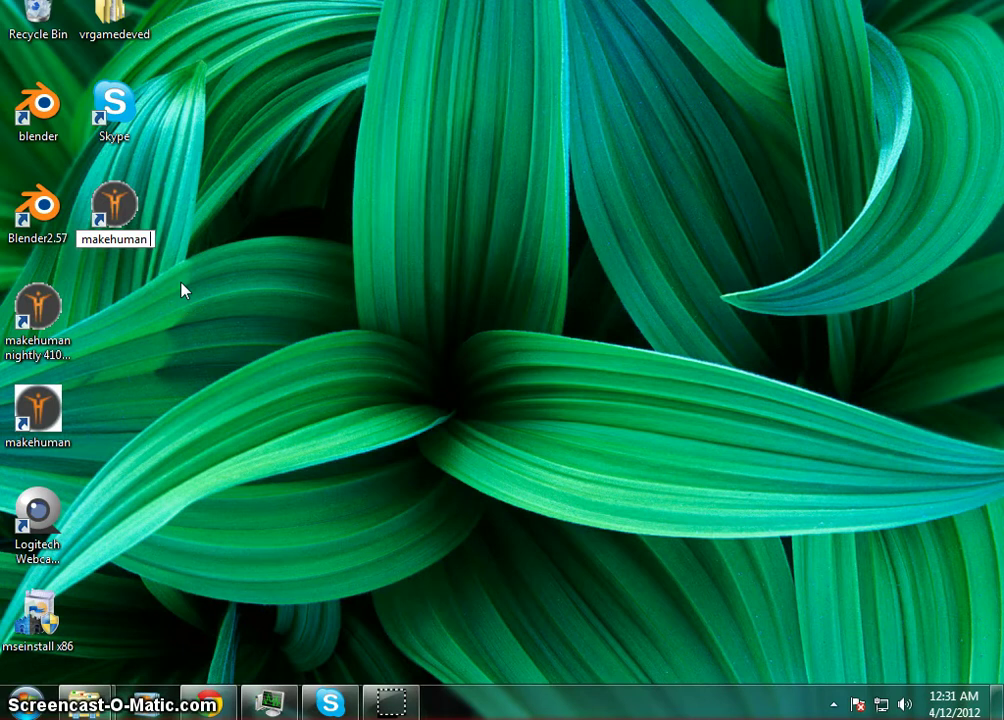
text(night)
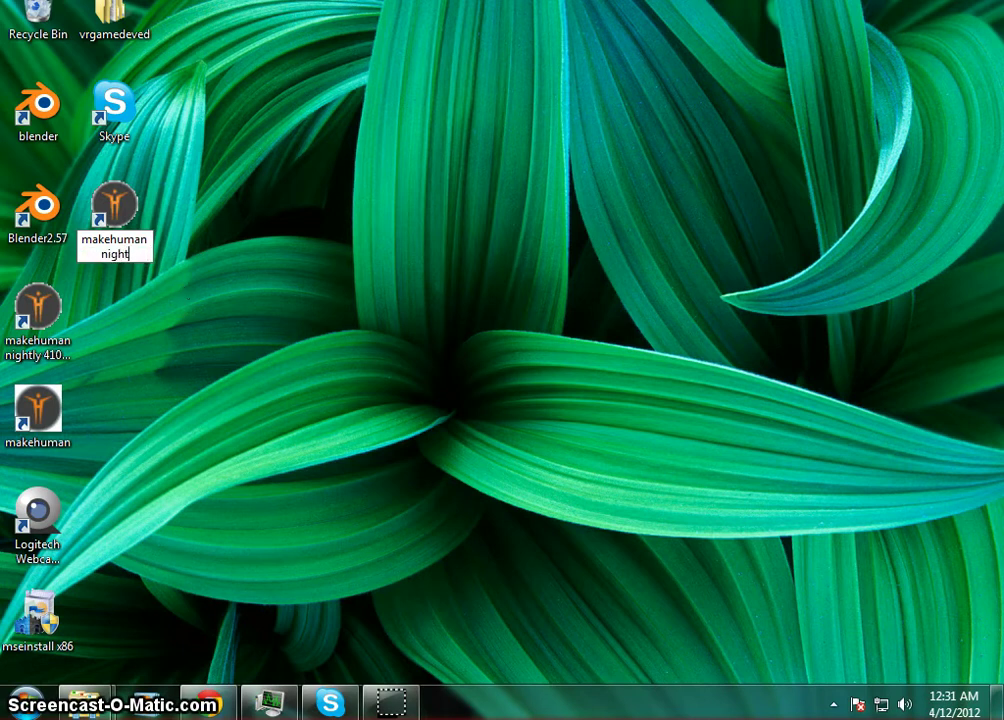
text(ly 4112012)
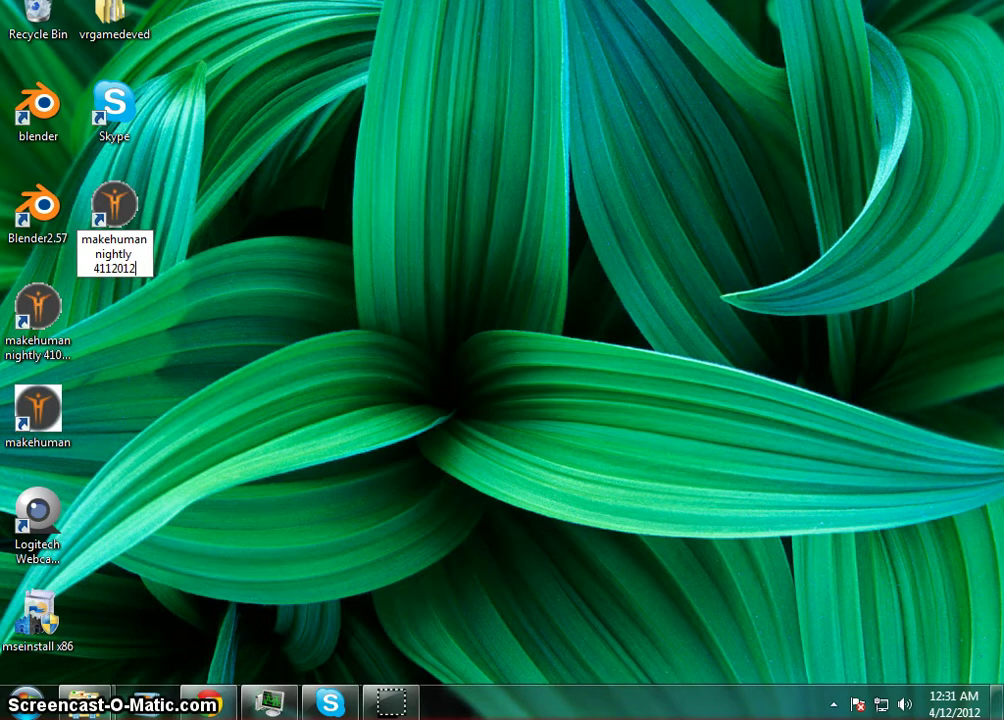
key(Return)
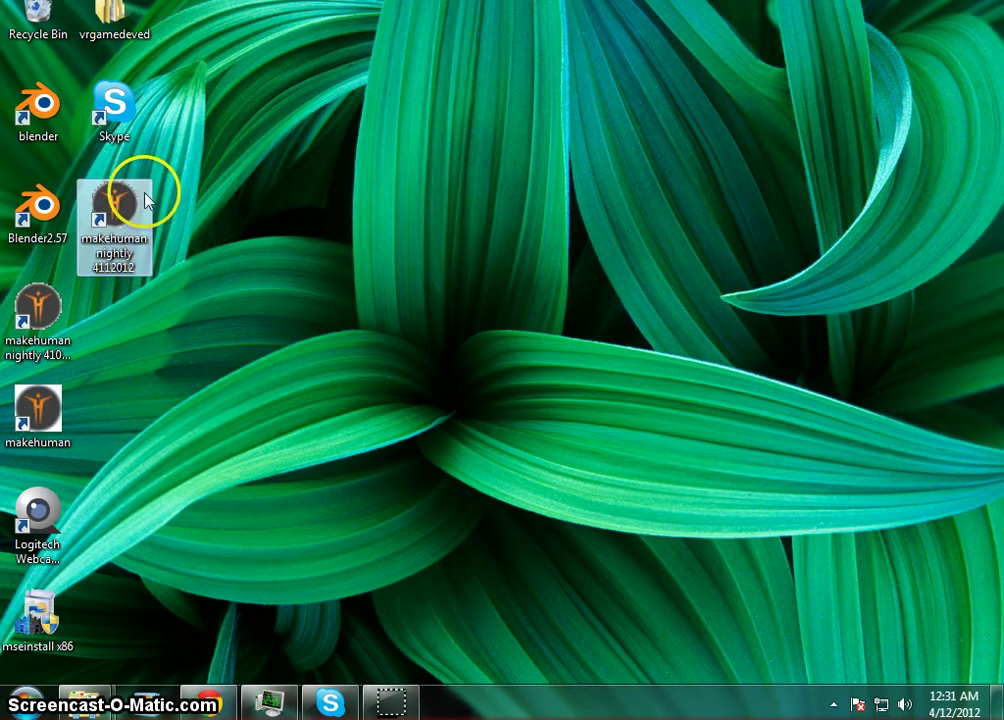
Step: Launch MakeHuman from the makehuman nightly 4112012 shortcut and set the model's Gender fully to male
double_click(117, 210)
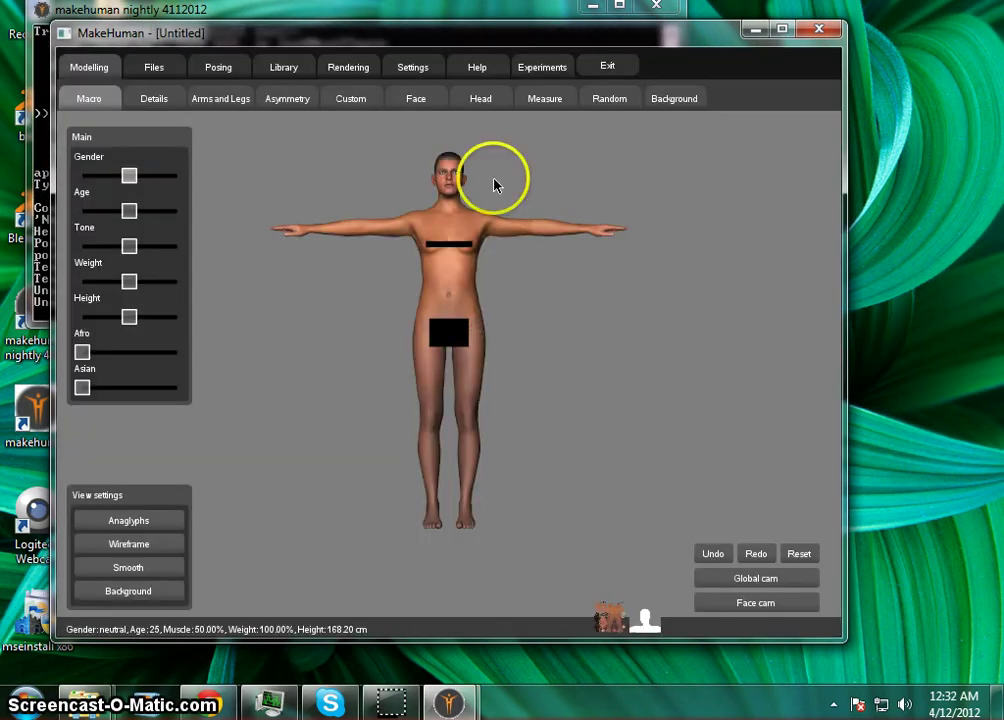
click(169, 176)
drag(169, 178, 385, 202)
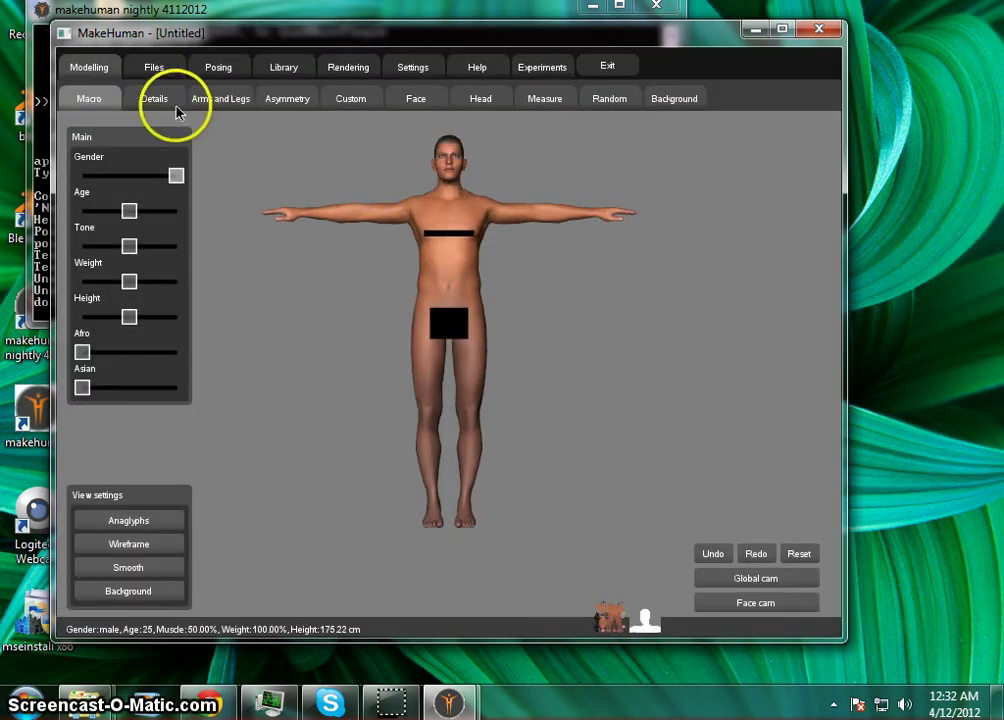
Step: Load the saved model man1cleangreeneyes
click(160, 67)
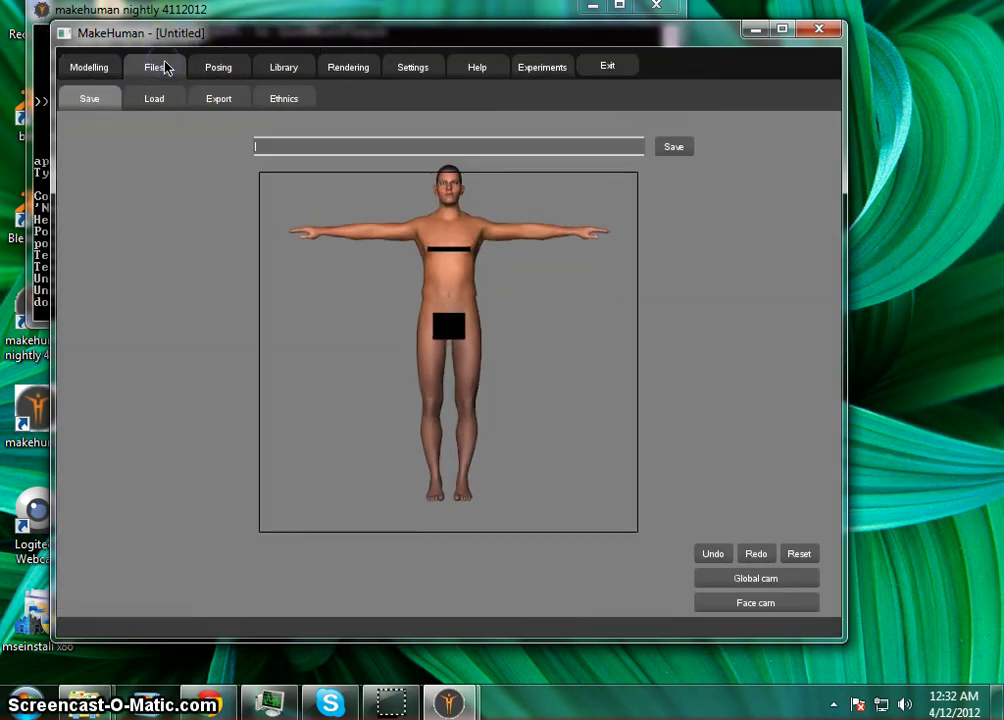
click(159, 100)
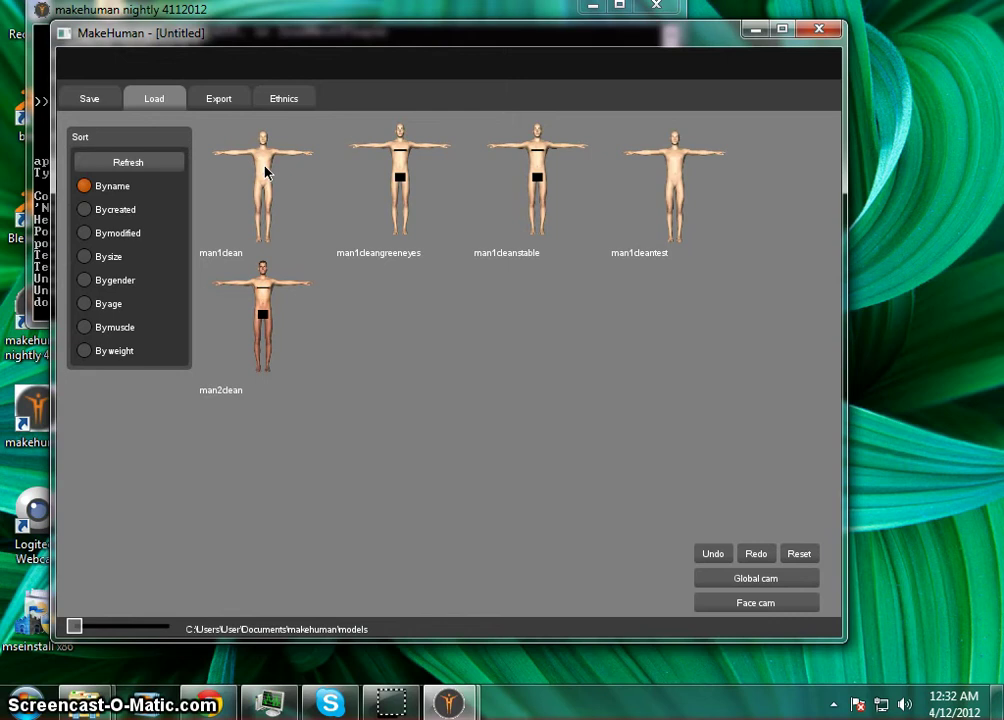
click(410, 162)
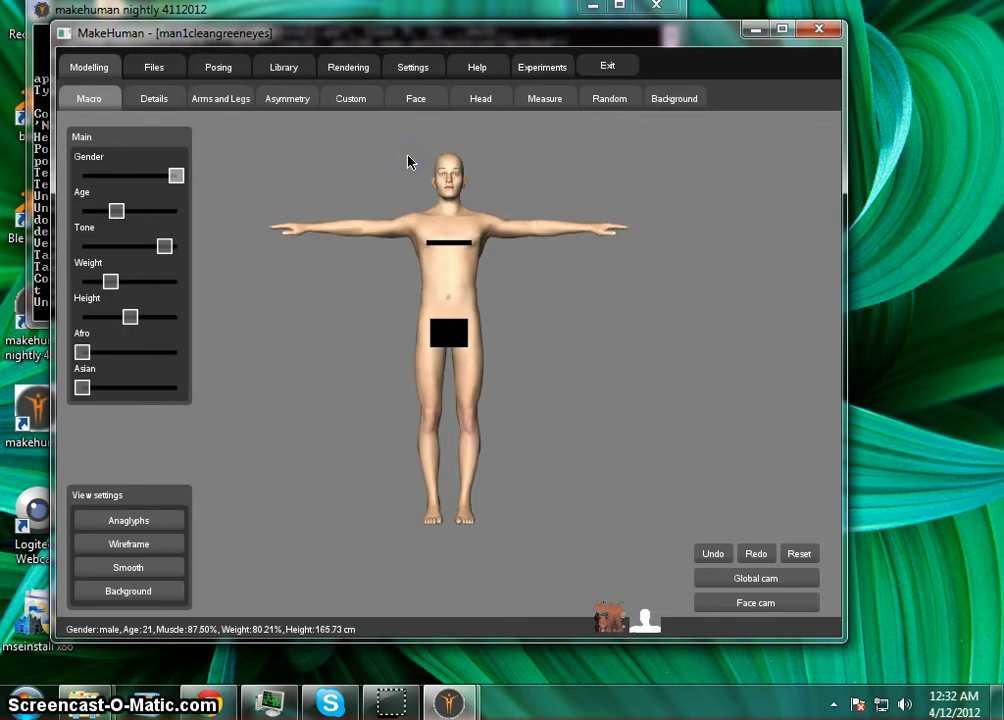
Step: Look at the available hair styles and skins in the library, and close MakeHuman
mouse_move(557, 360)
mouse_down()
mouse_move(560, 281)
mouse_move(529, 379)
mouse_move(551, 226)
mouse_up()
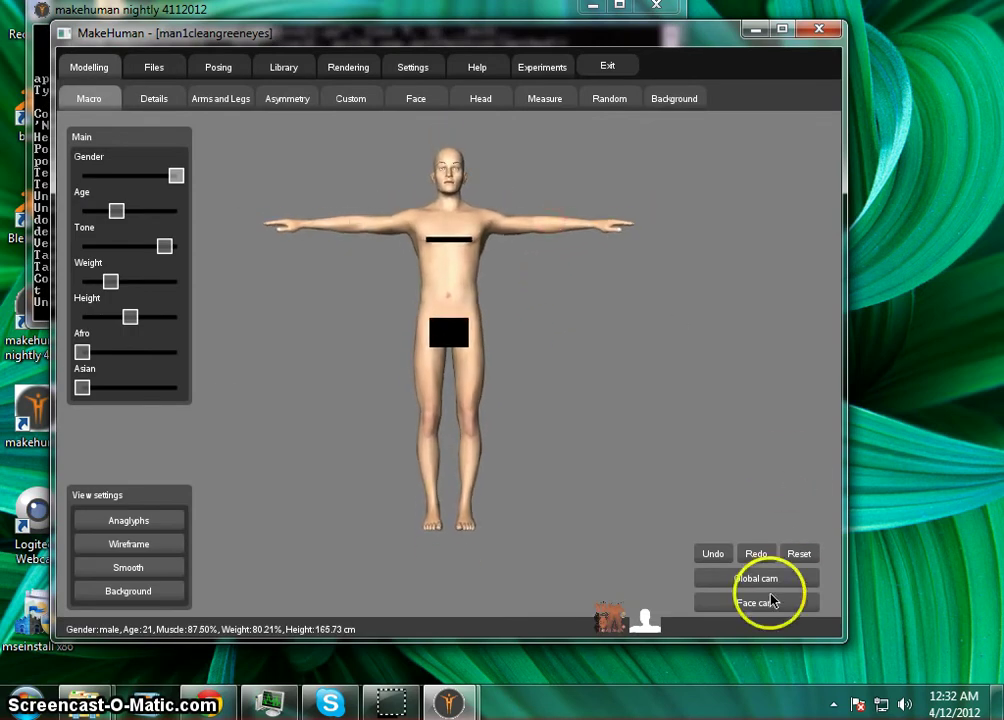
click(650, 624)
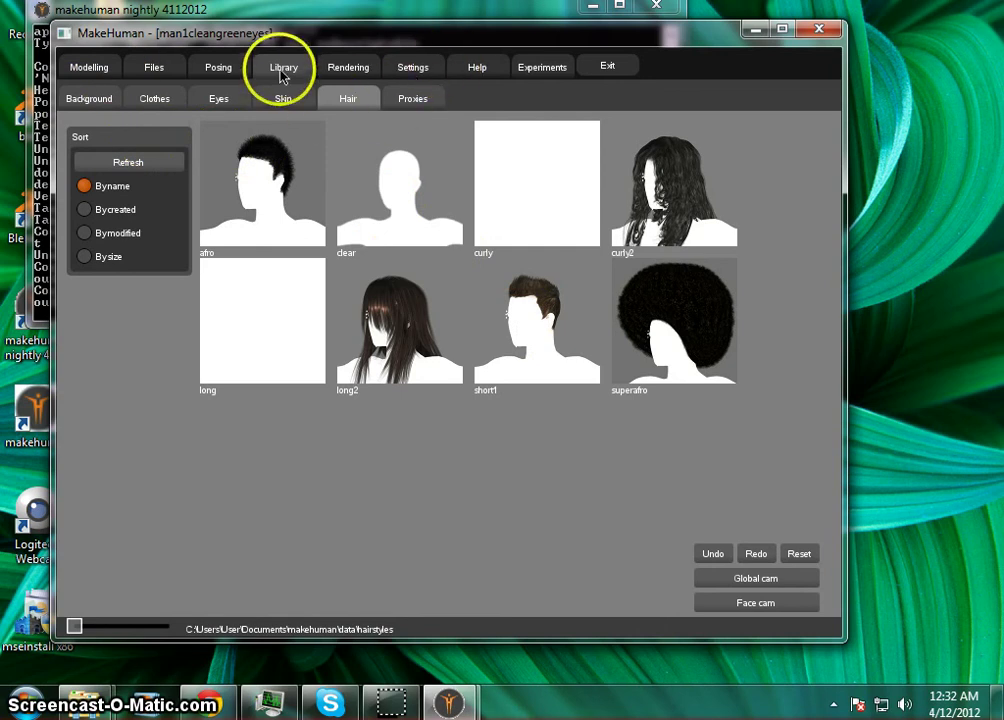
click(287, 101)
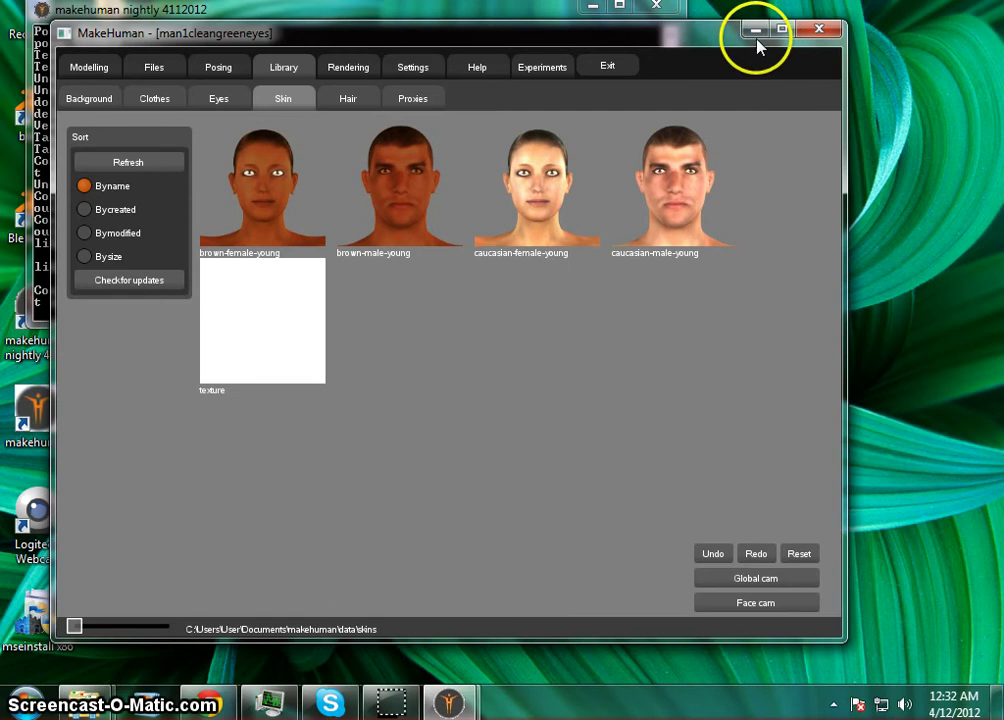
click(829, 30)
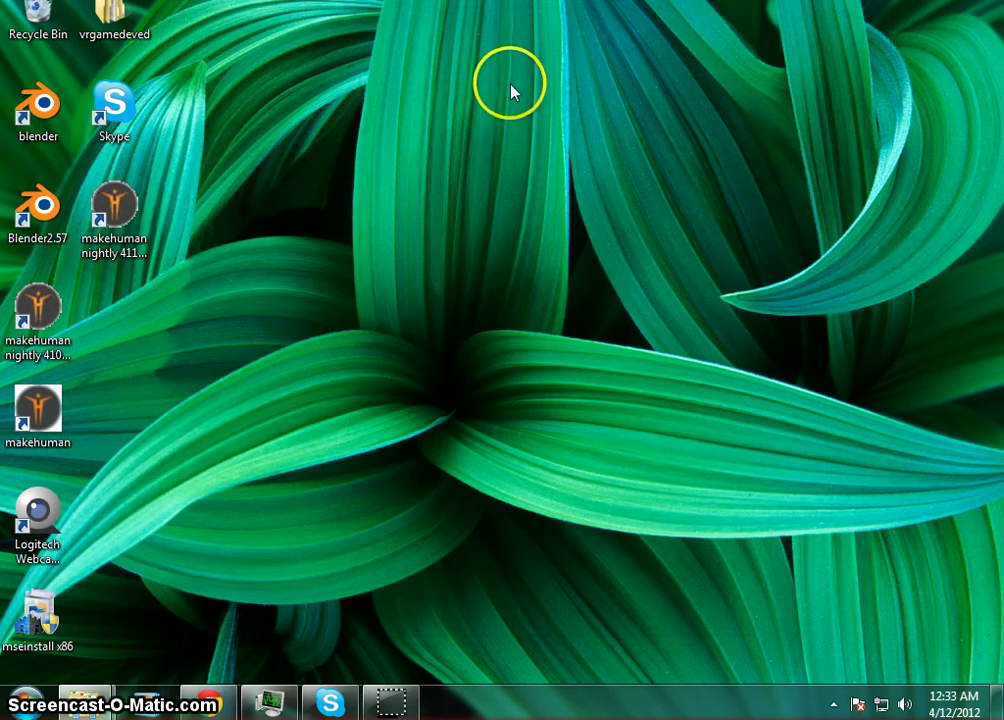
Step: Browse the nightly build's Makehuman folder, including its lib subfolder, and open the textures folder inside data
mouse_move(84, 700)
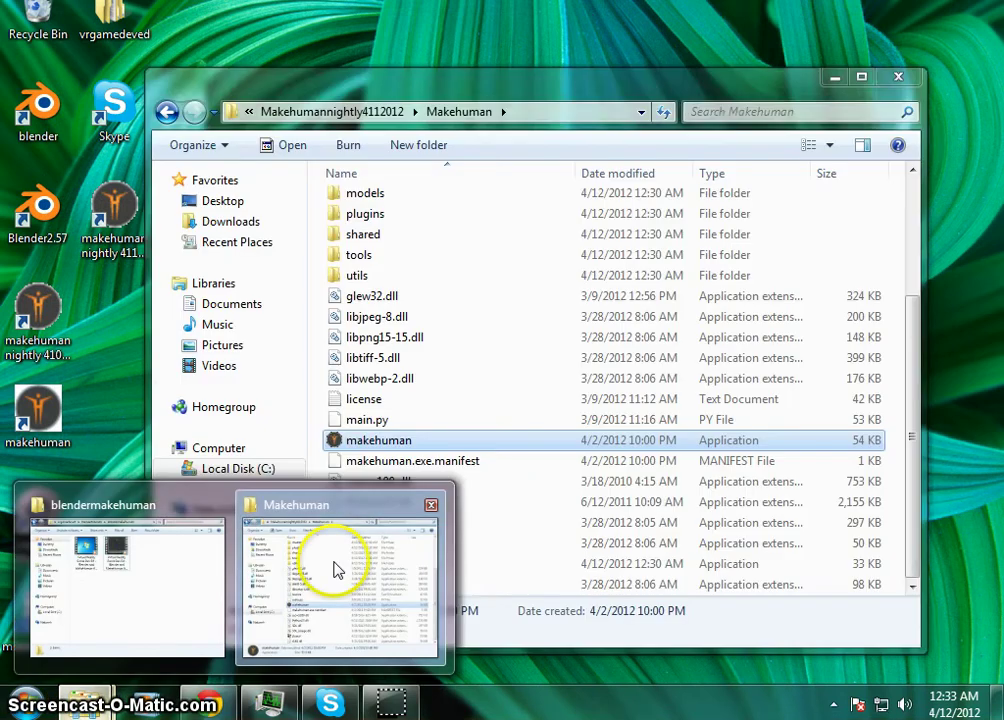
click(335, 570)
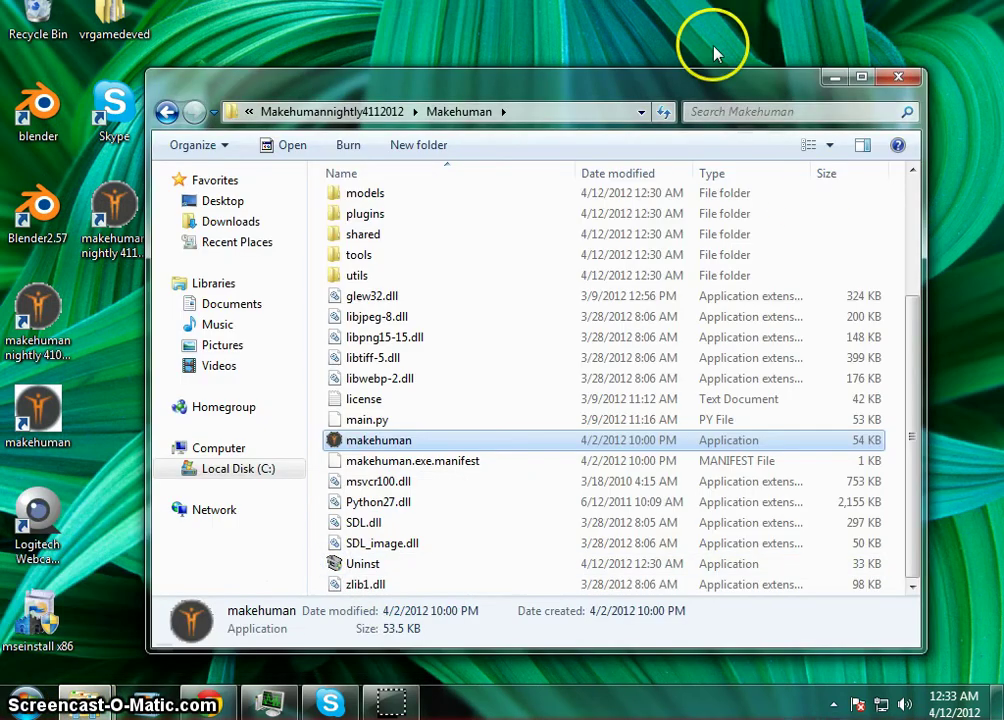
scroll(505, 463, up, 3)
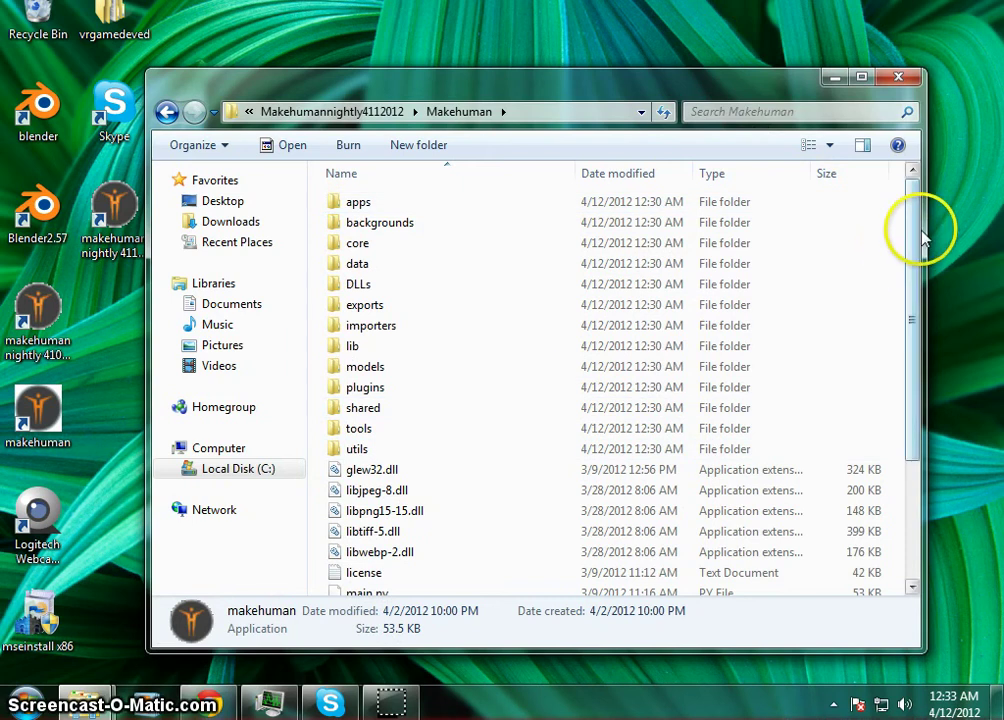
drag(922, 238, 915, 200)
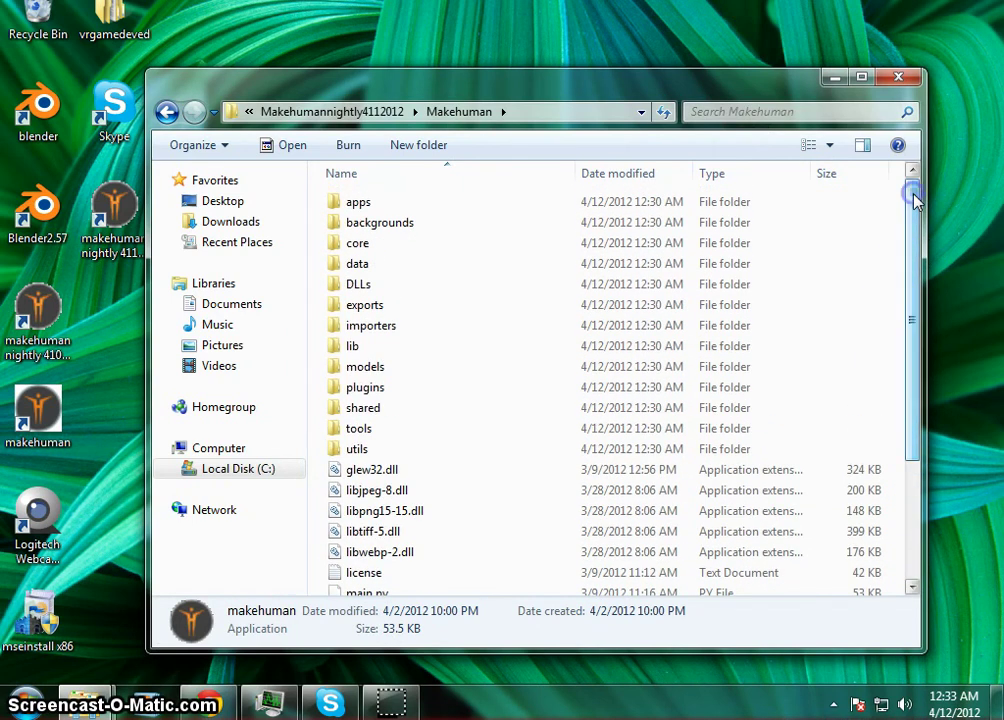
double_click(513, 351)
scroll(513, 351, down, 2)
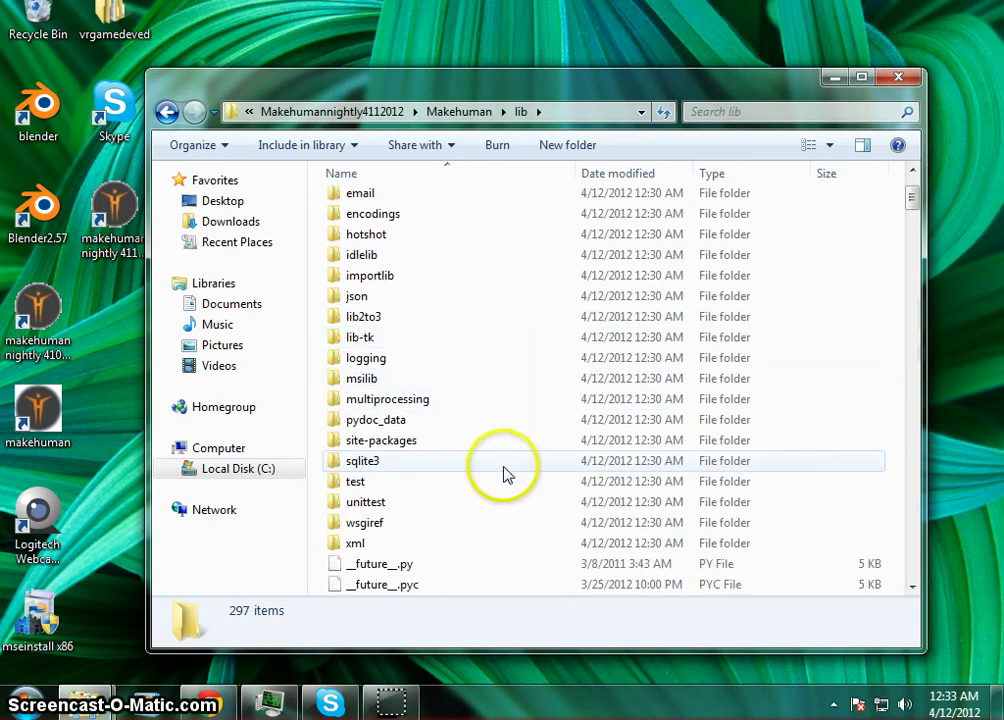
scroll(504, 468, up, 2)
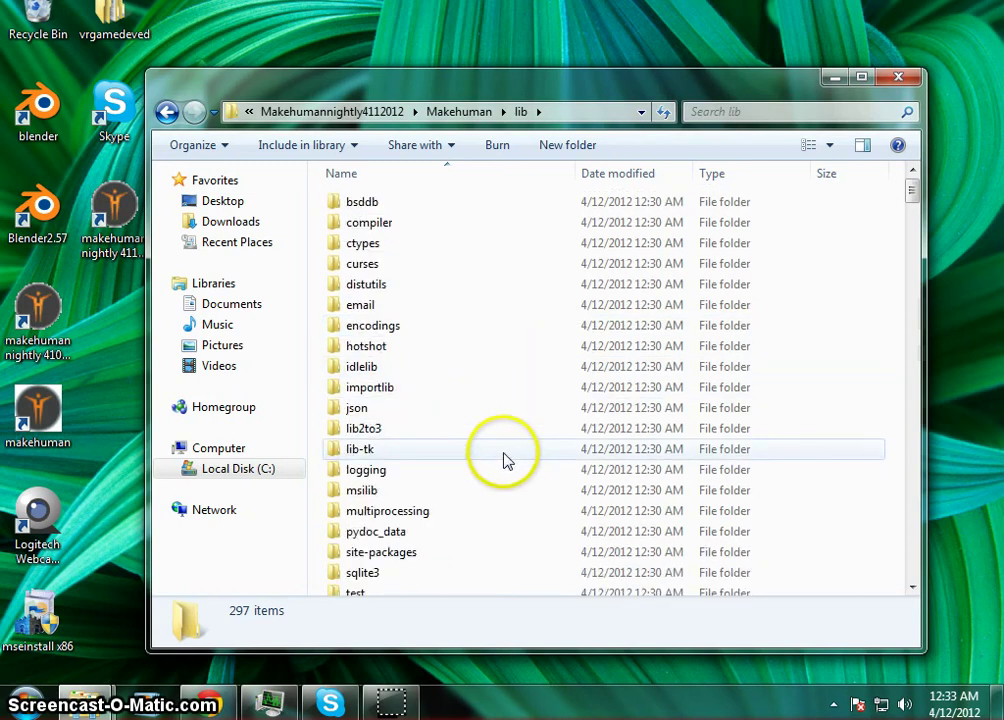
click(166, 111)
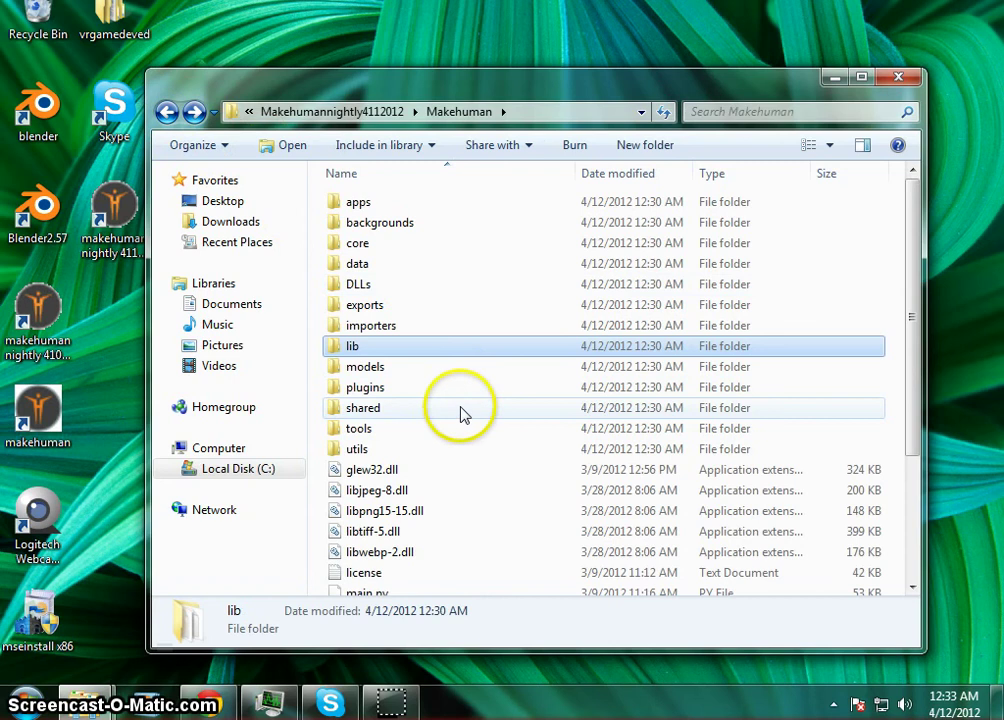
double_click(449, 267)
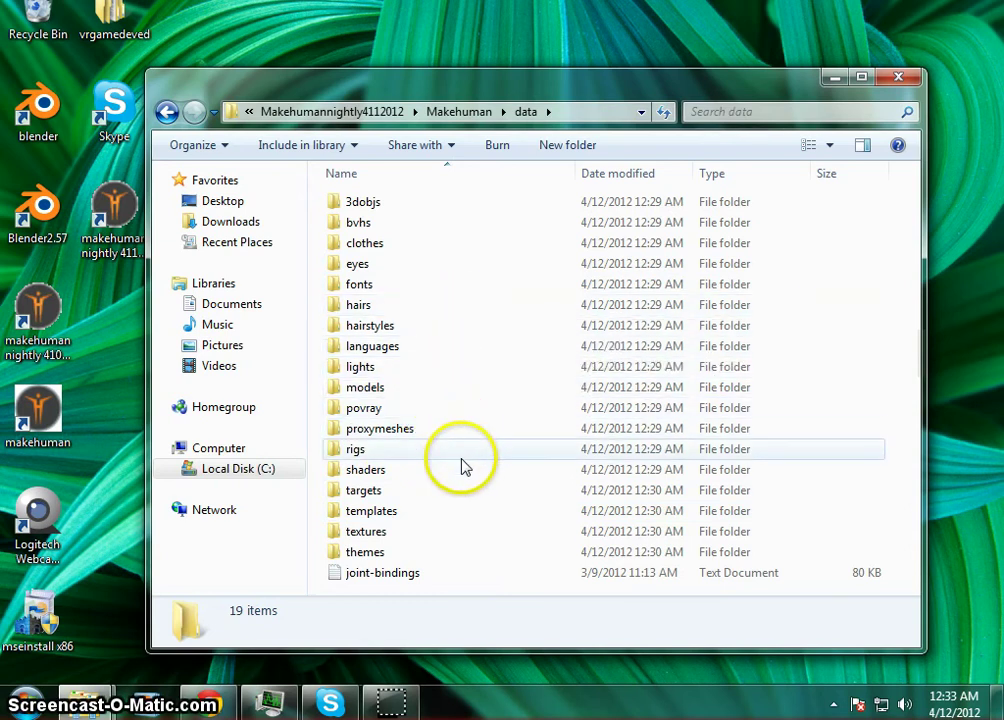
double_click(444, 531)
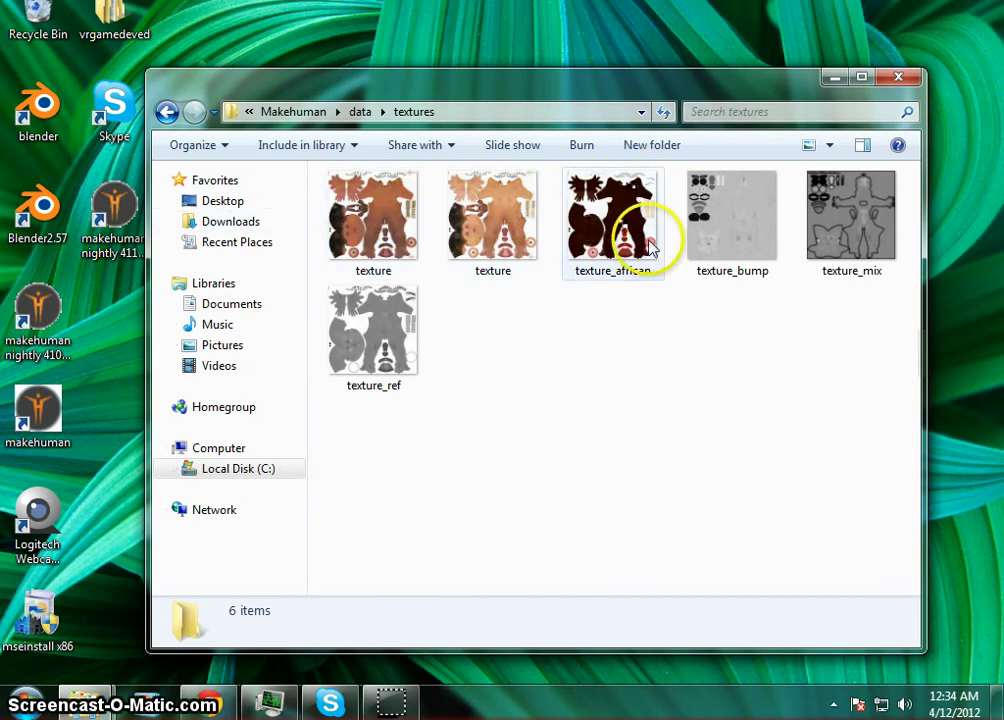
Step: In a separate Explorer window, open the older MakeHuman installation's textures folder at C:\Program Files\Makehuman\data\textures
click(25, 702)
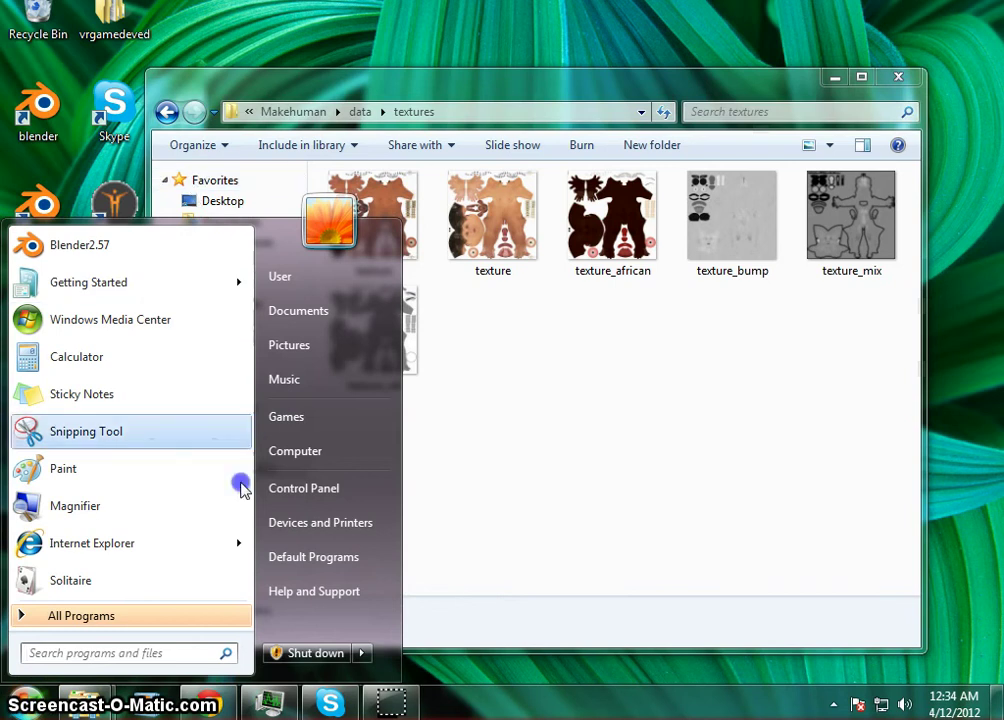
click(350, 450)
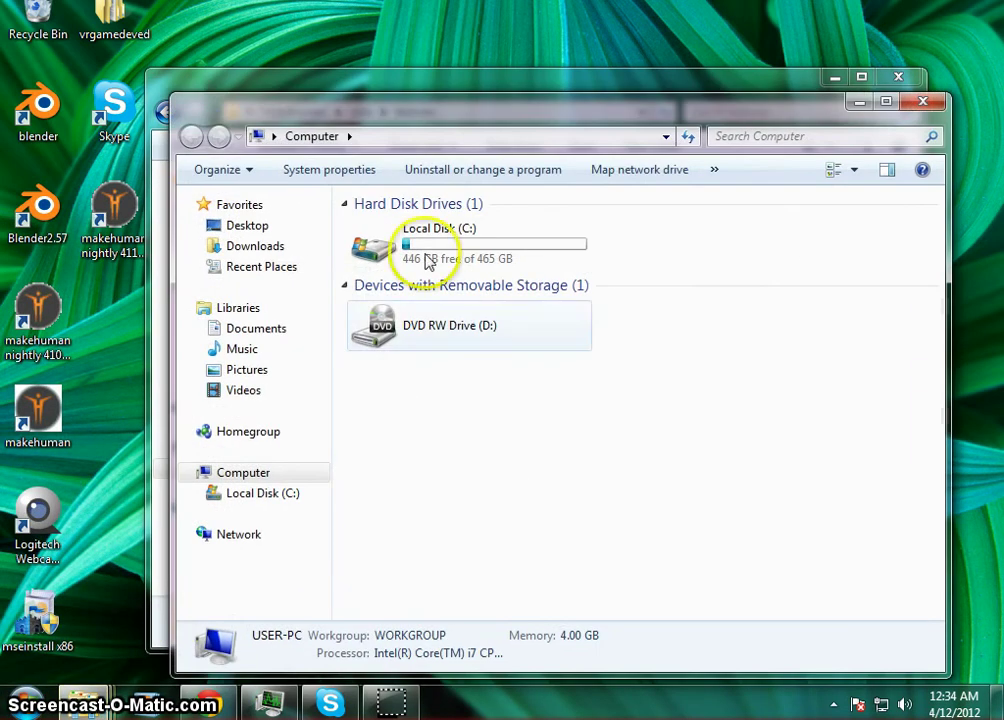
double_click(366, 250)
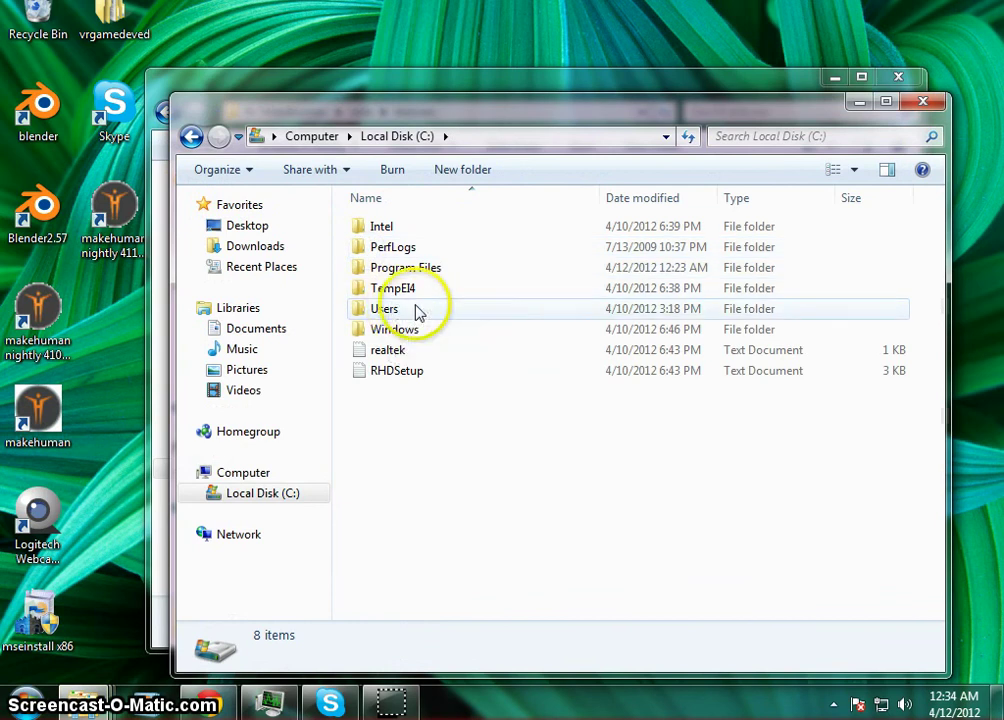
double_click(420, 268)
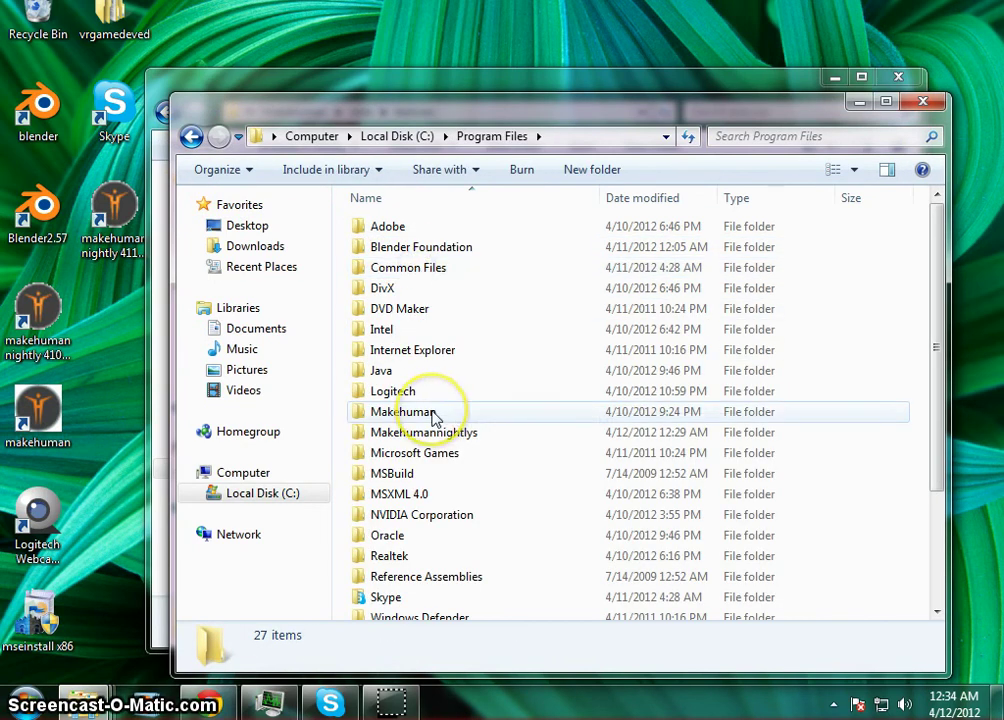
double_click(400, 411)
scroll(460, 290, down, 1)
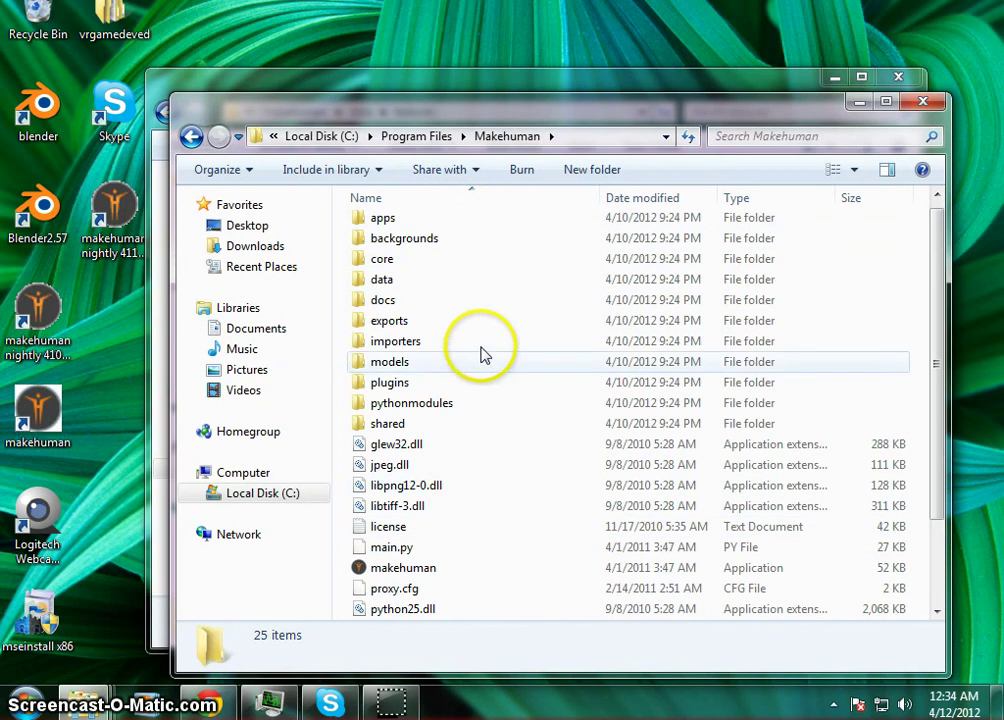
double_click(455, 283)
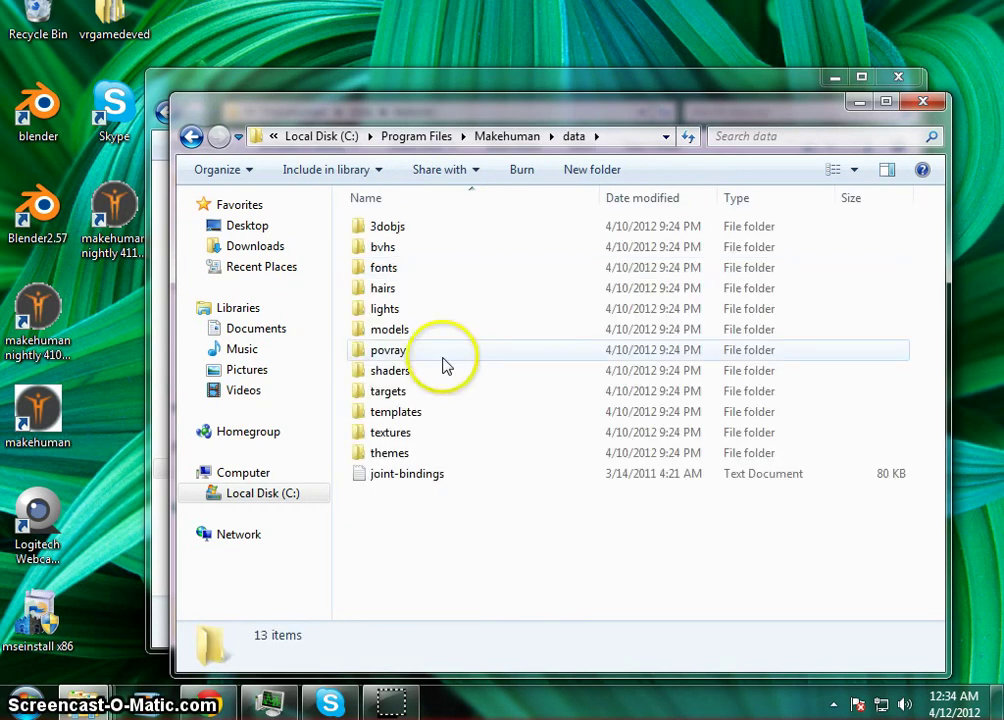
double_click(448, 437)
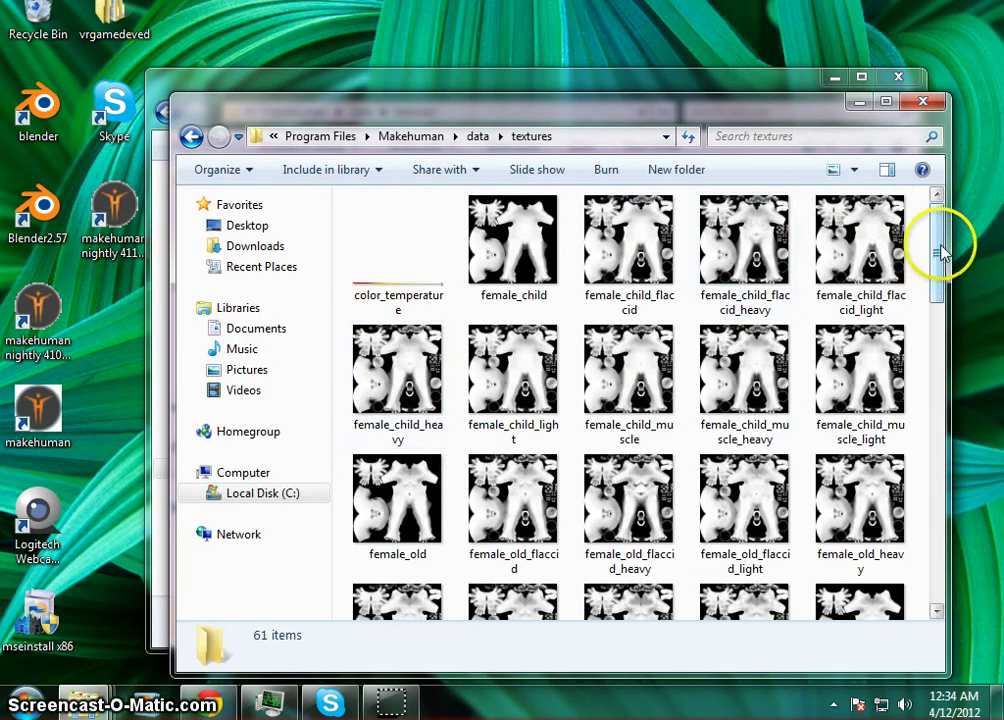
Step: Examine the file types and details of the two skin images named texture in the older installation
drag(942, 252, 920, 566)
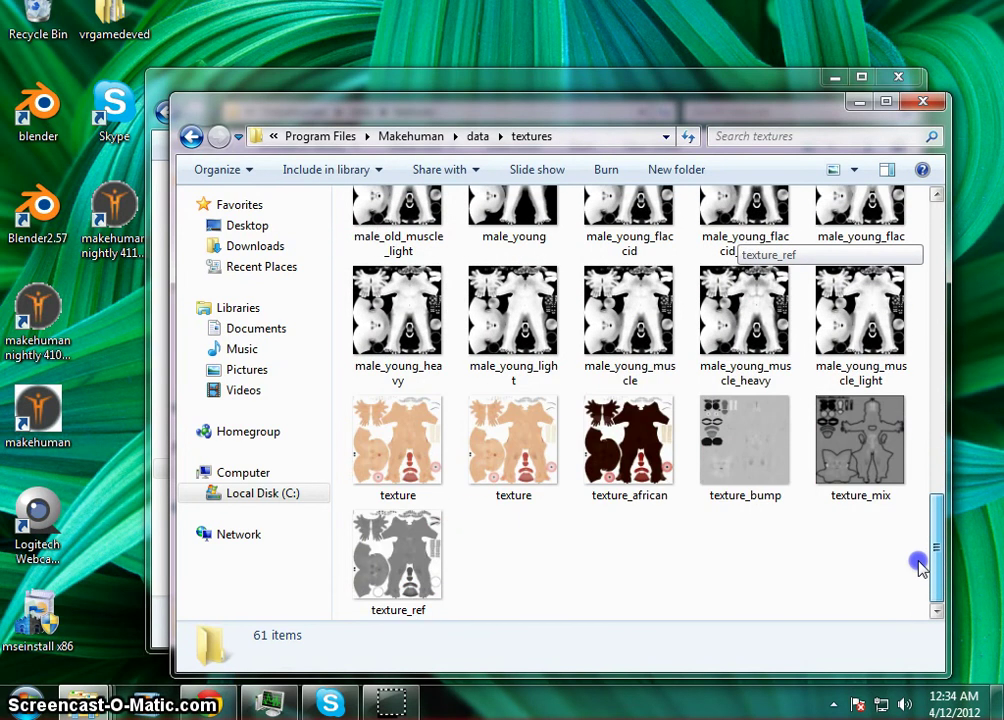
click(399, 452)
right_click(399, 448)
click(712, 600)
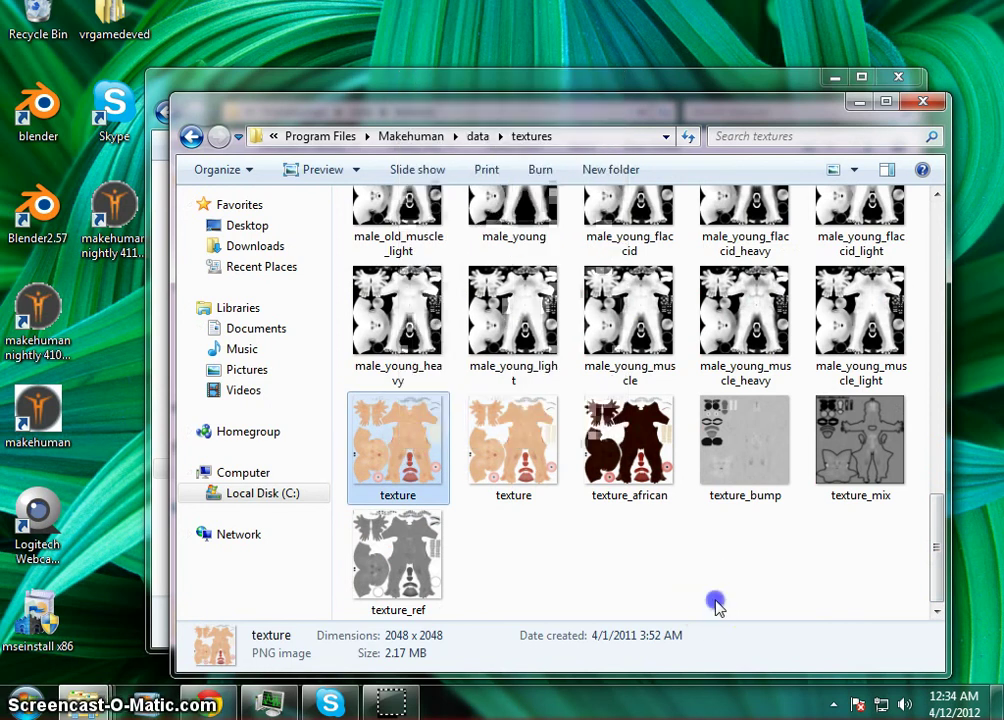
click(408, 468)
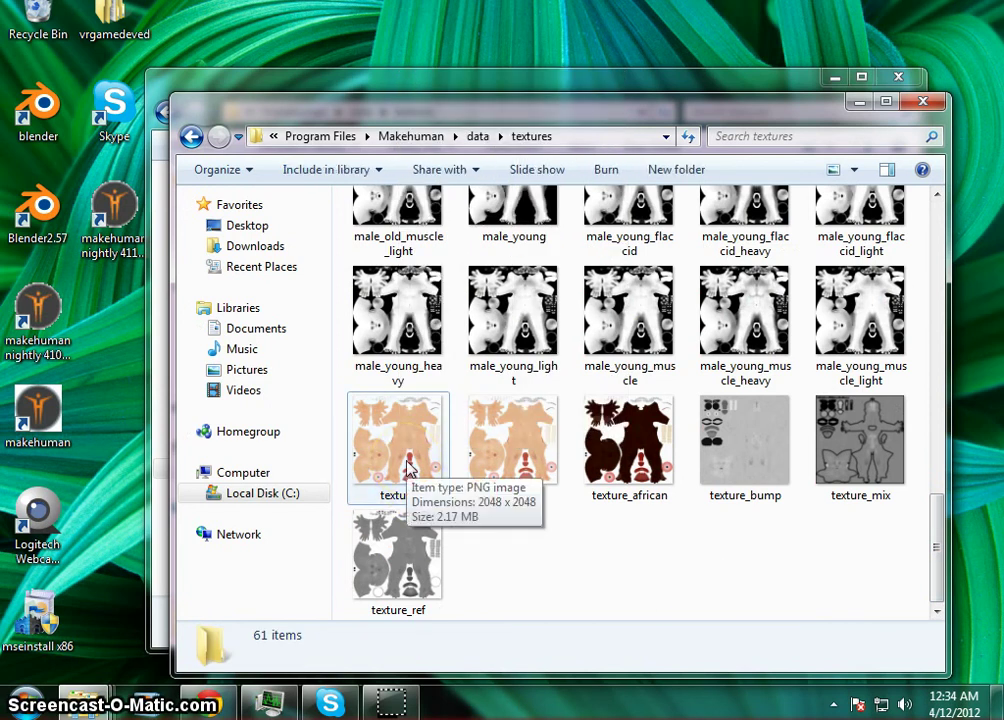
drag(408, 468, 510, 430)
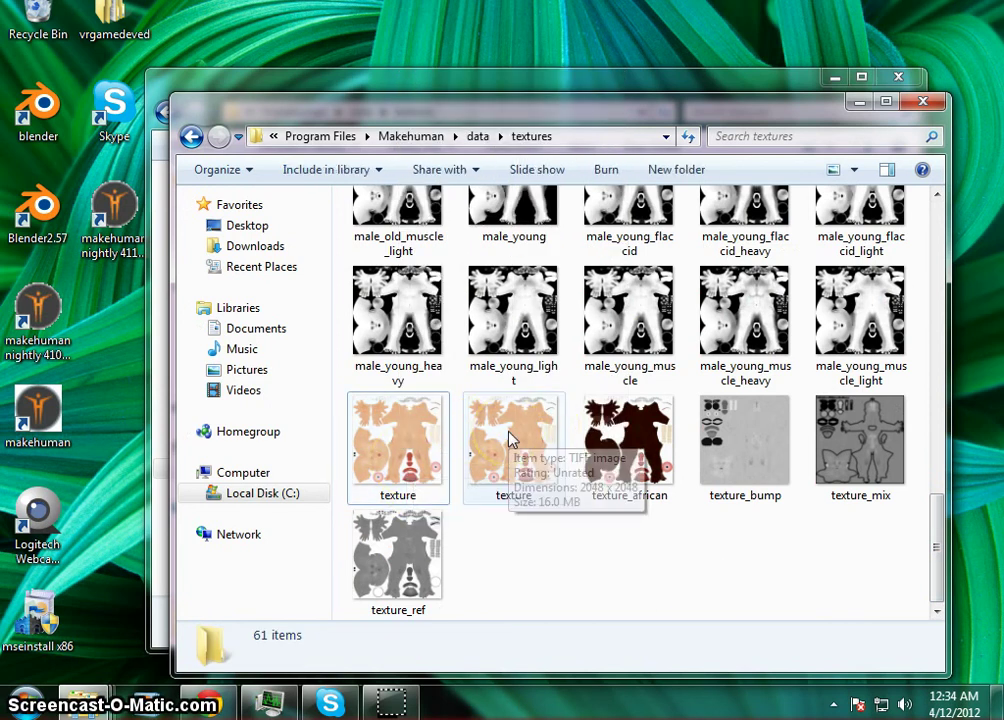
click(663, 587)
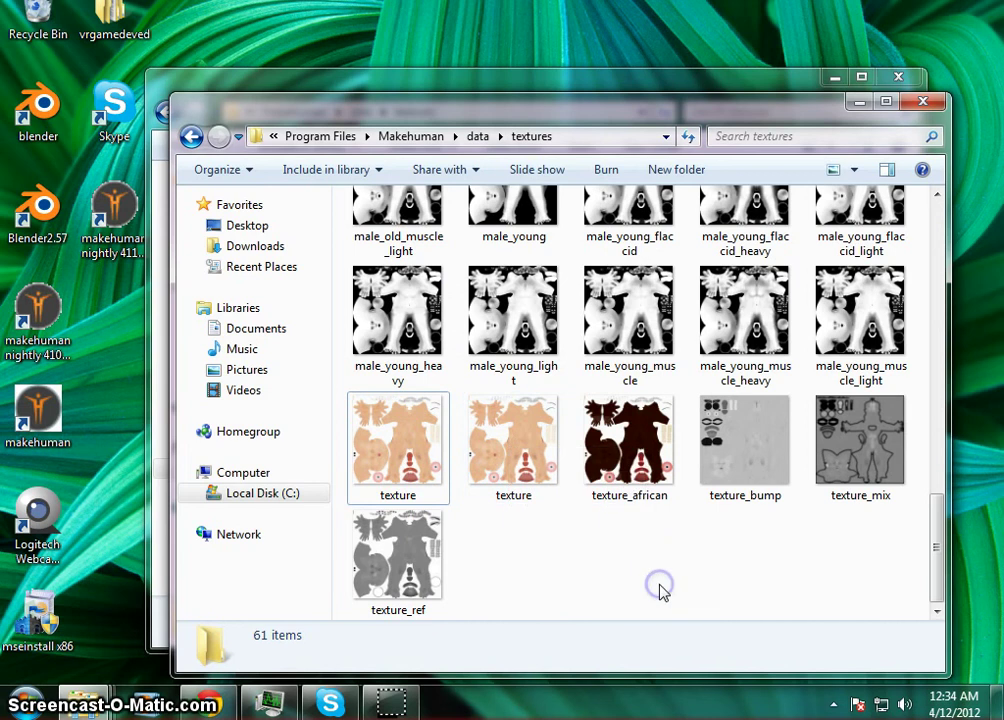
click(378, 421)
mouse_move(405, 443)
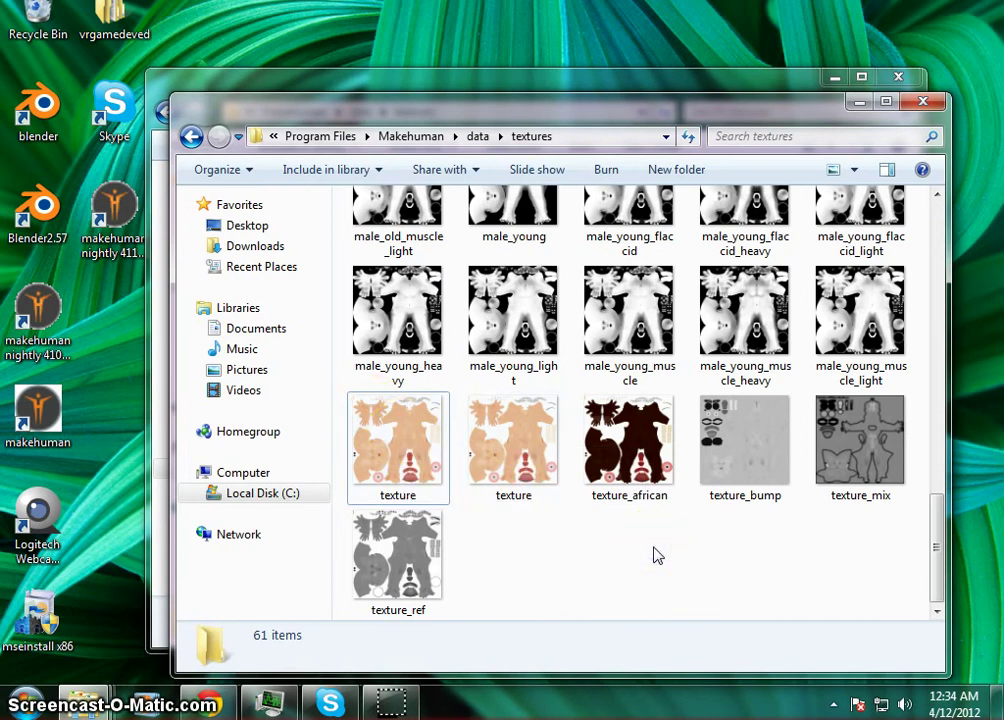
click(537, 515)
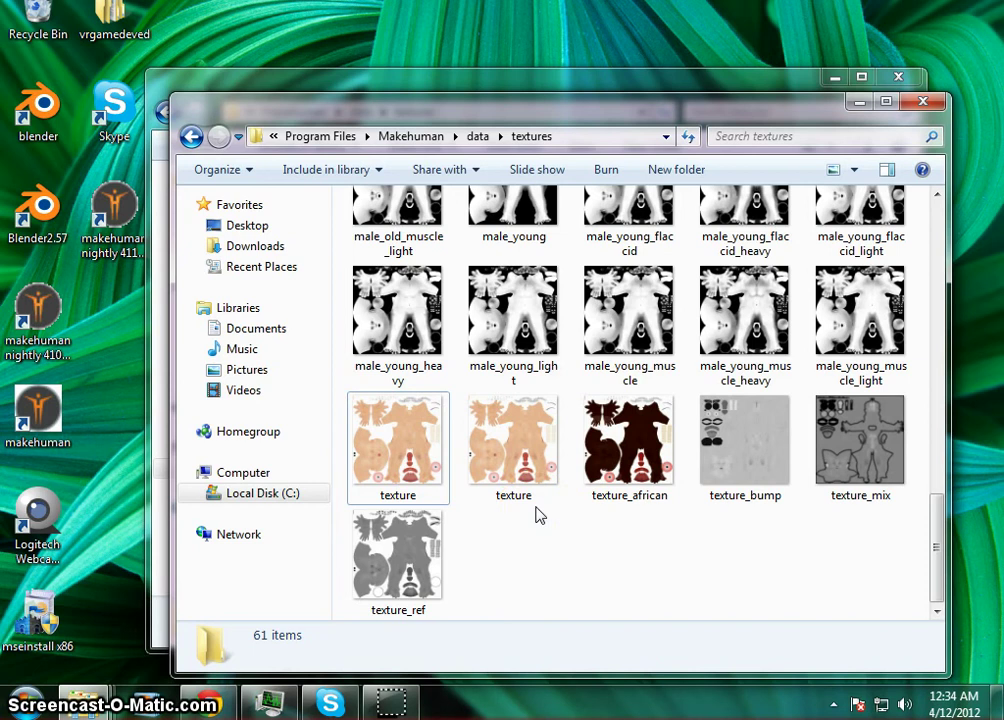
mouse_move(519, 452)
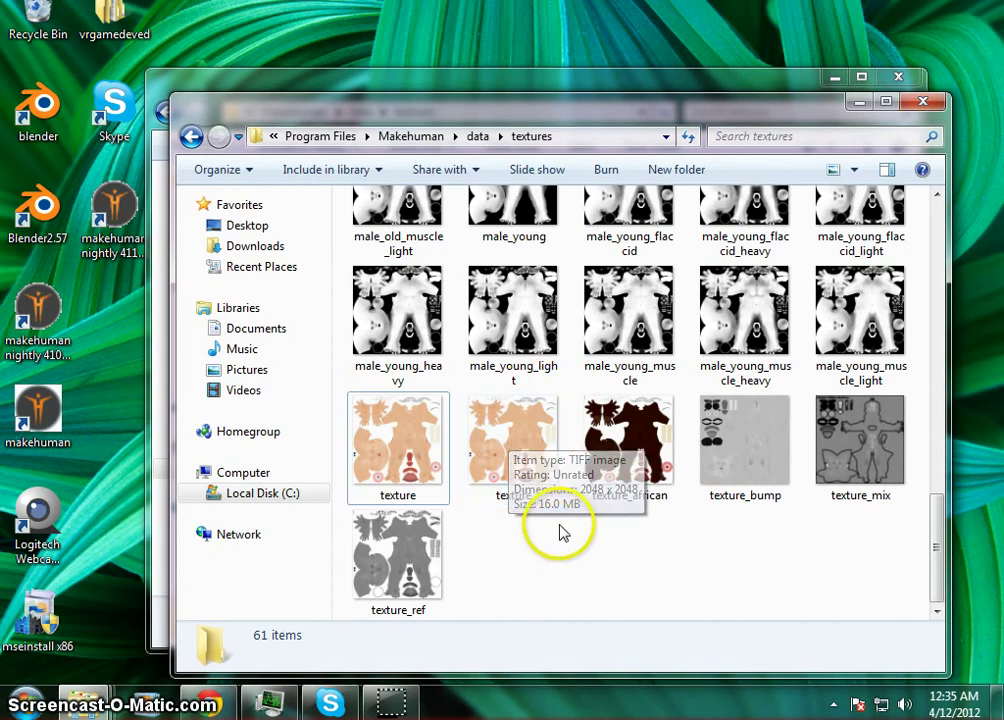
Step: Select both the PNG and TIFF files named texture, and minimize the older installation's textures window
drag(568, 506, 522, 513)
drag(571, 450, 380, 474)
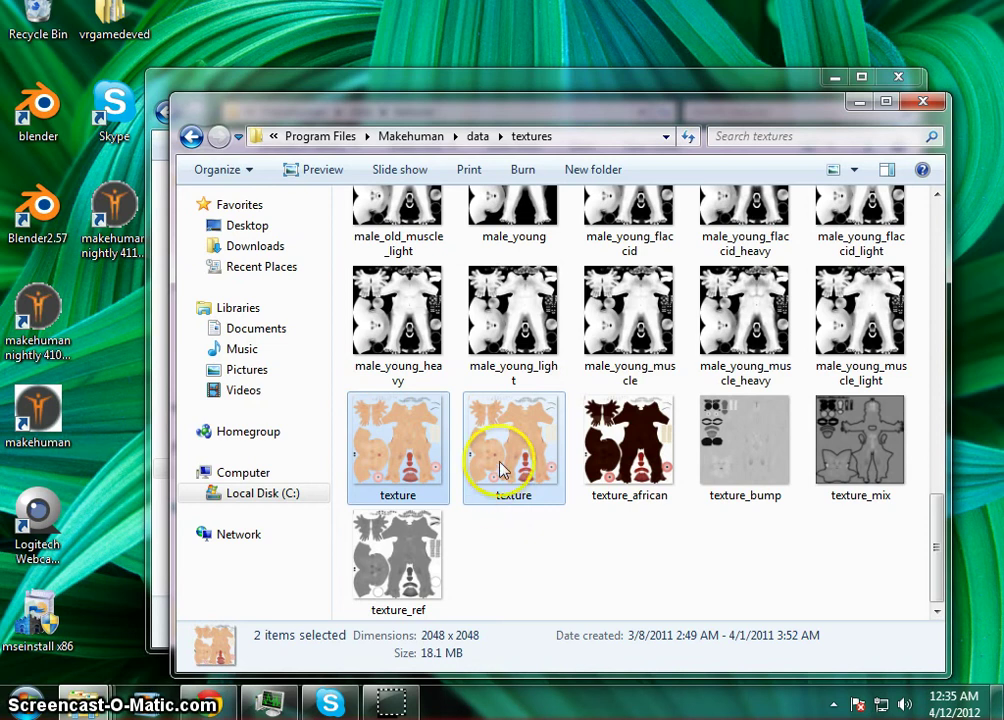
click(857, 103)
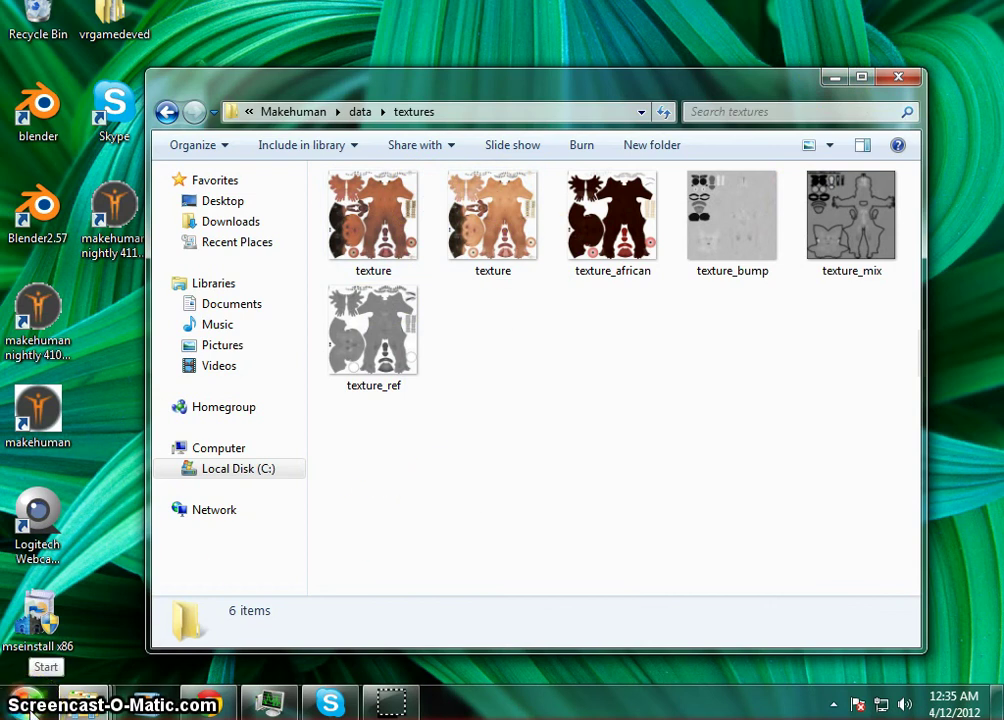
Step: Open the makehuman folder in the Documents library, with its window moved fully into view
click(30, 708)
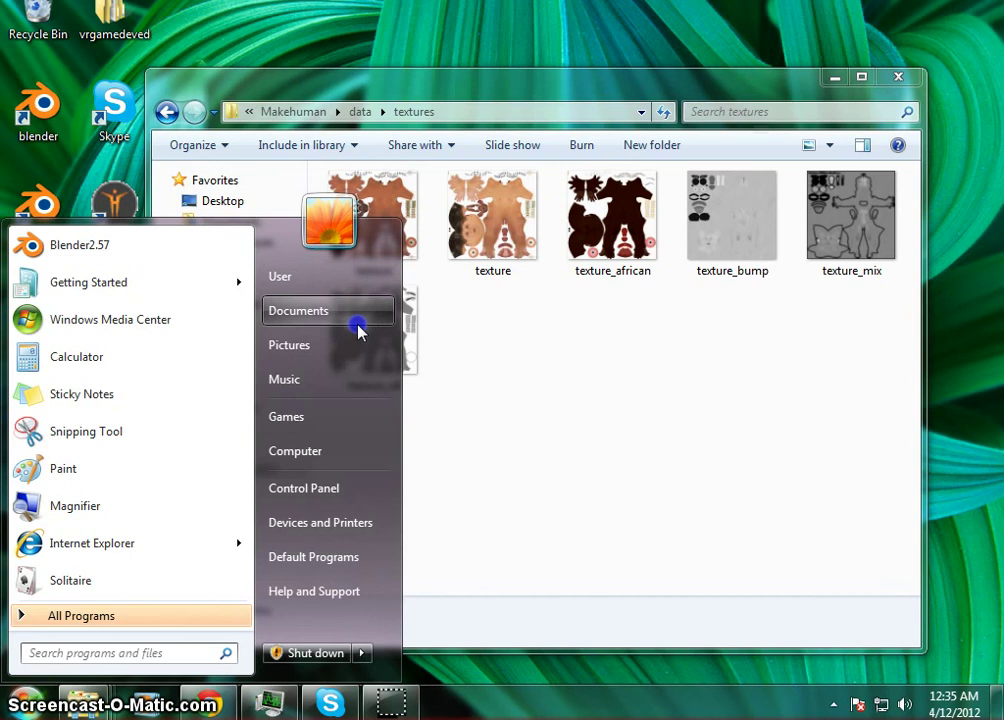
click(355, 314)
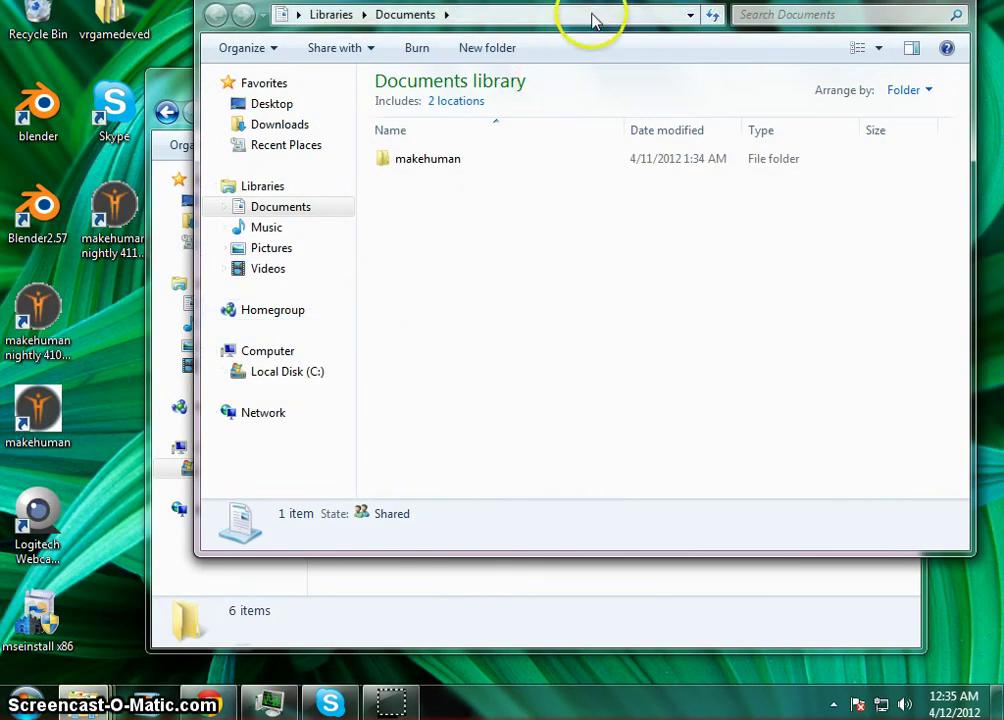
drag(598, 8, 586, 47)
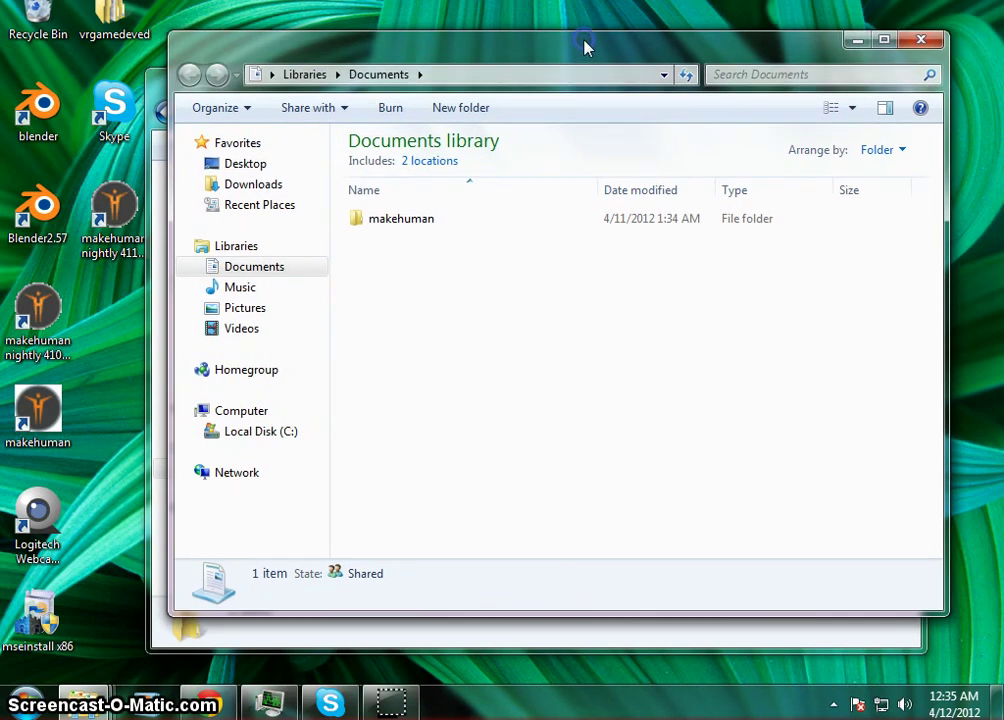
double_click(452, 228)
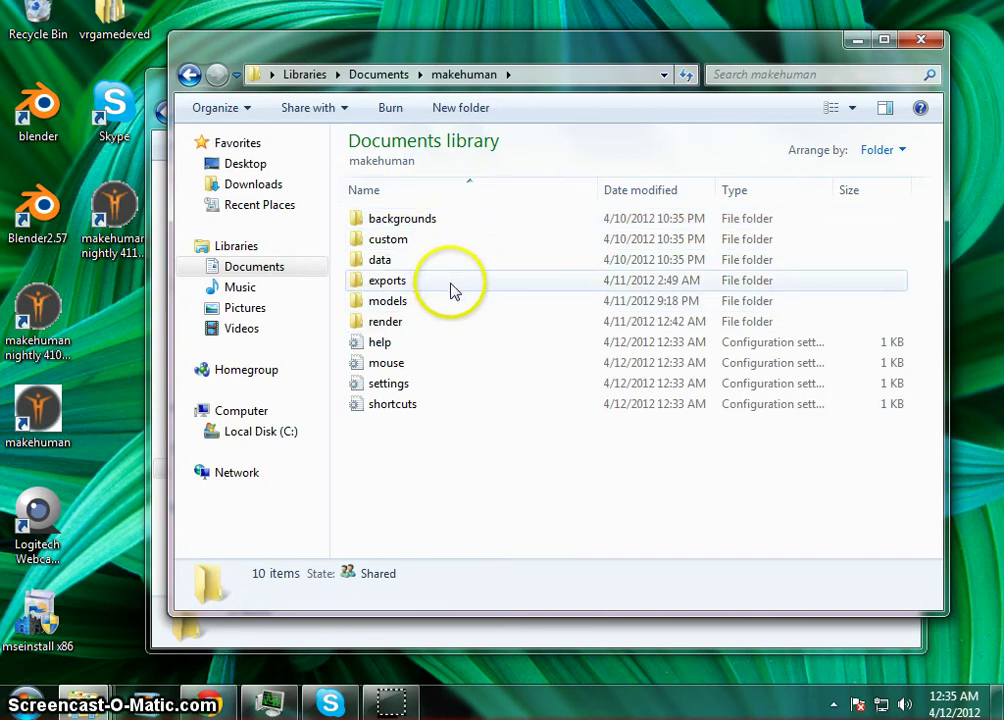
drag(65, 307, 40, 312)
click(40, 413)
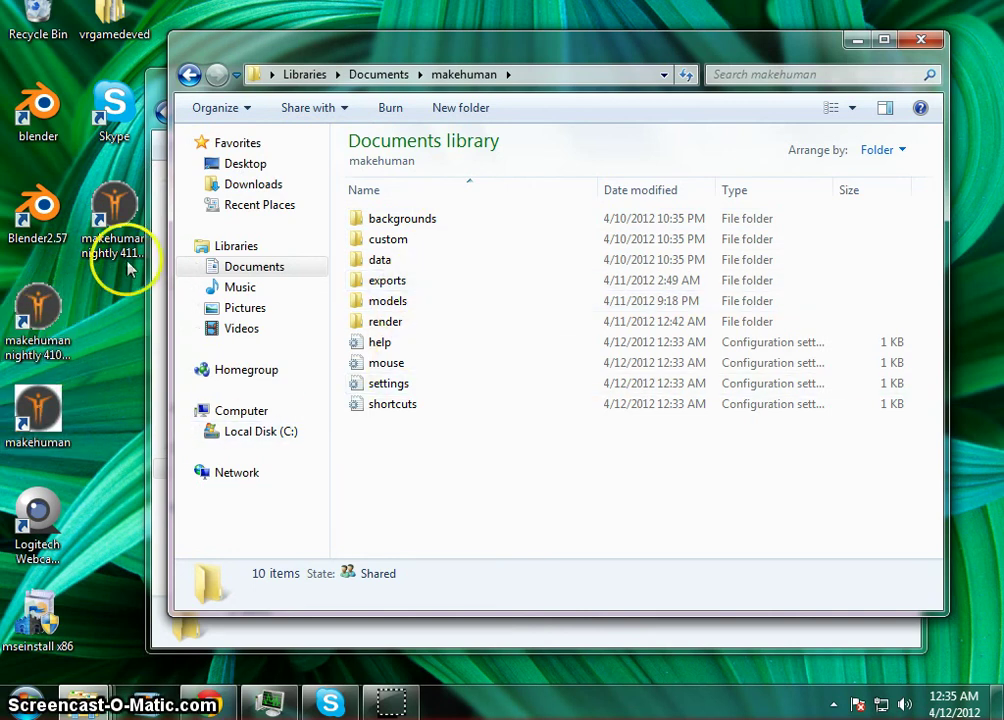
Step: Paste the copied PNG and TIFF texture files into the data\skins folder, replacing the existing texture.tif
double_click(428, 264)
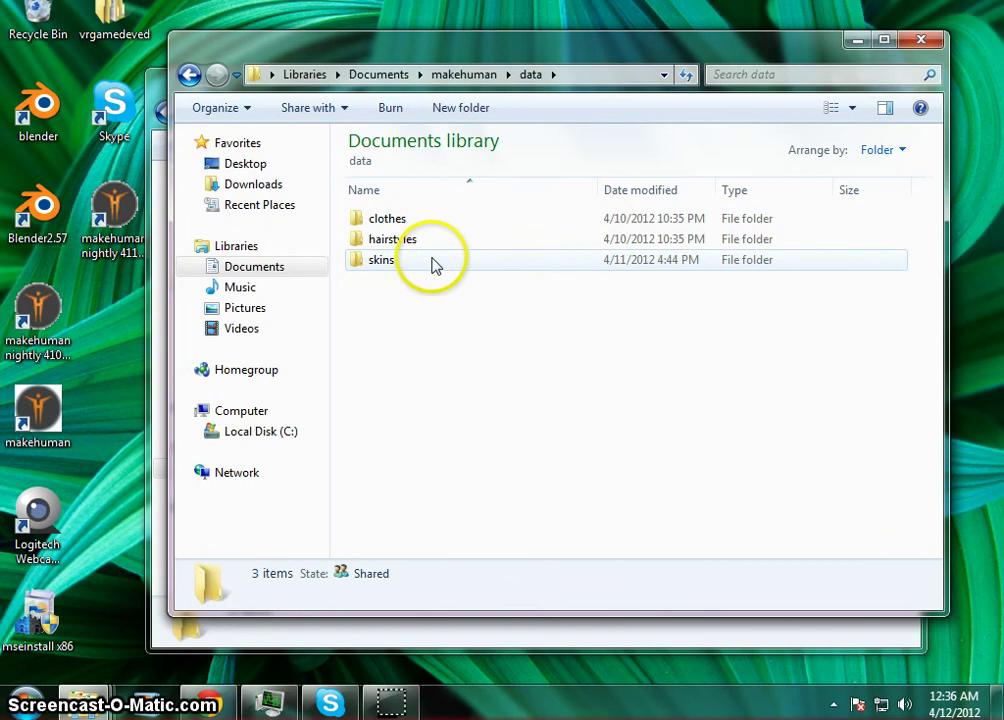
double_click(432, 262)
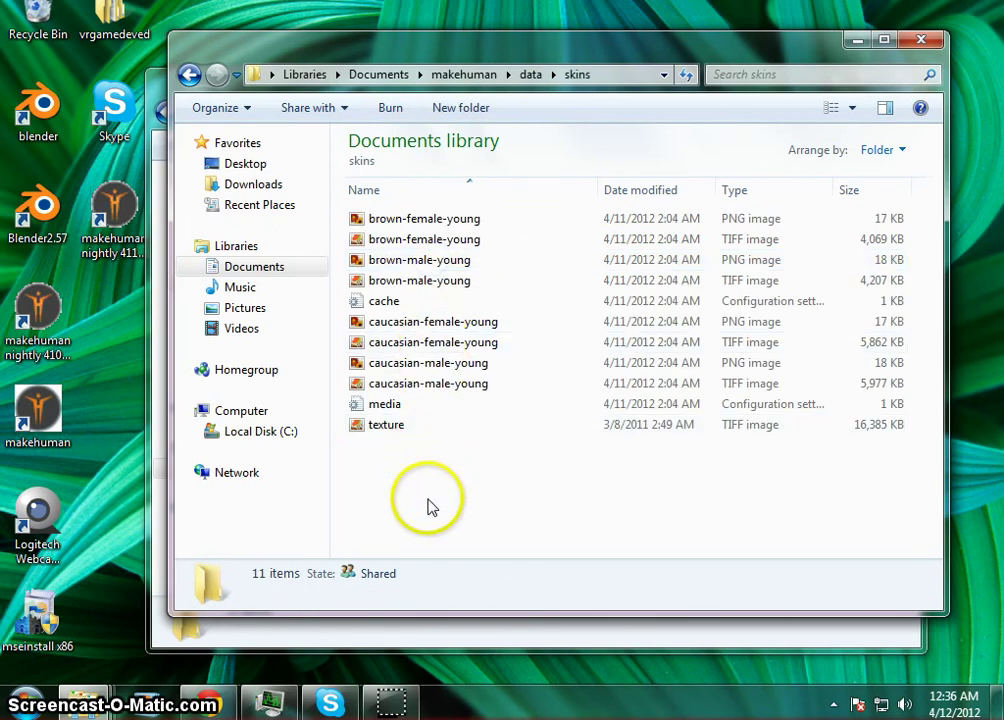
mouse_move(433, 428)
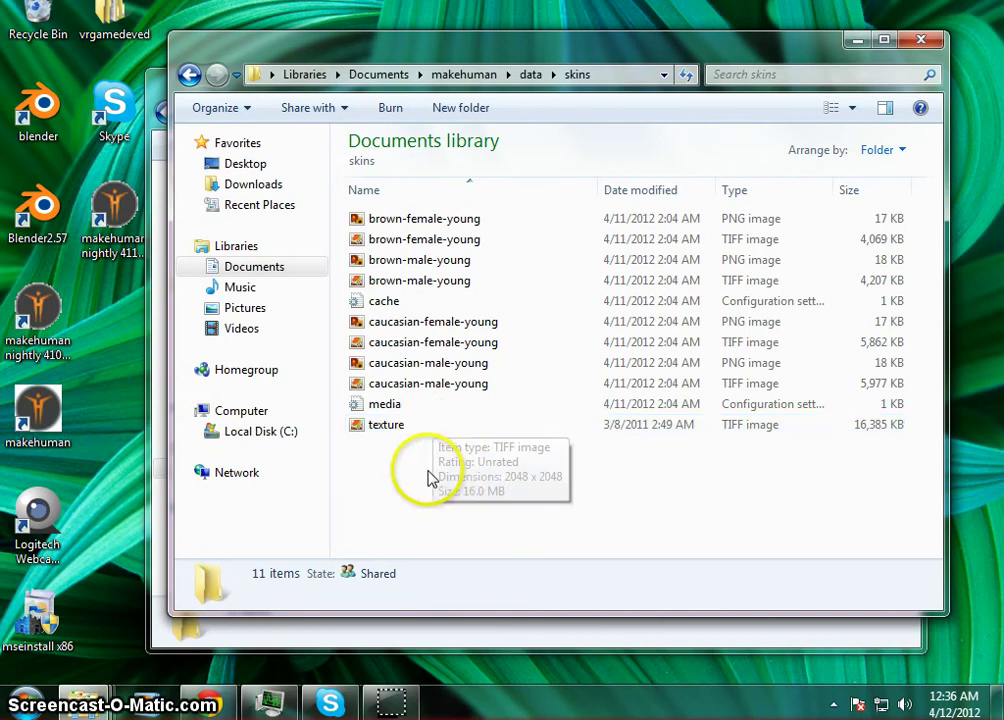
right_click(456, 481)
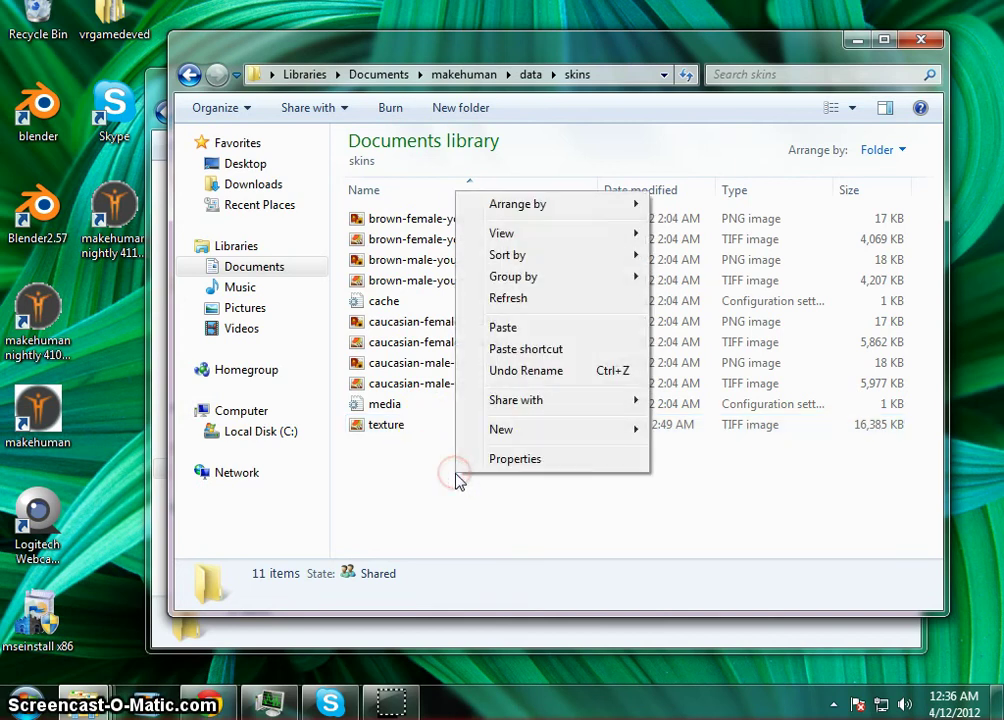
click(574, 327)
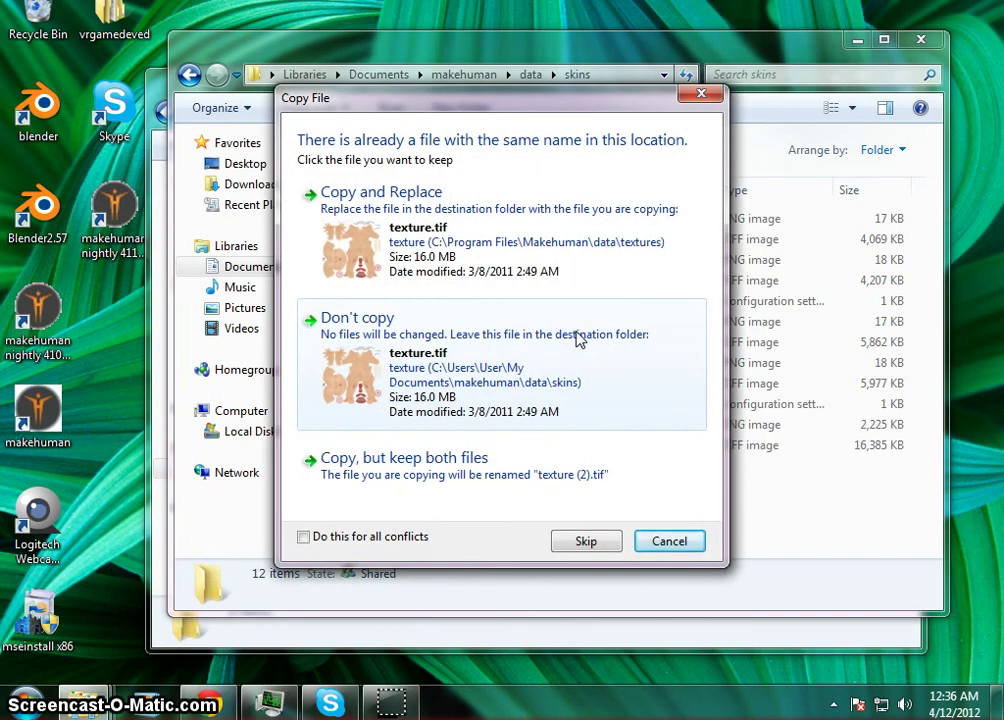
click(549, 243)
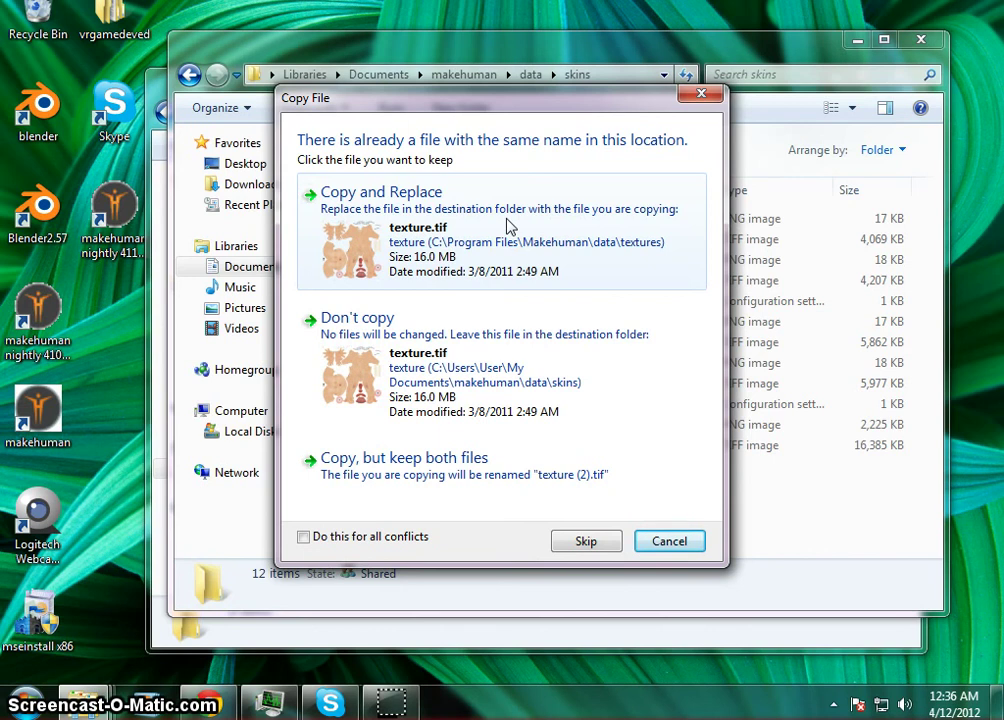
click(507, 222)
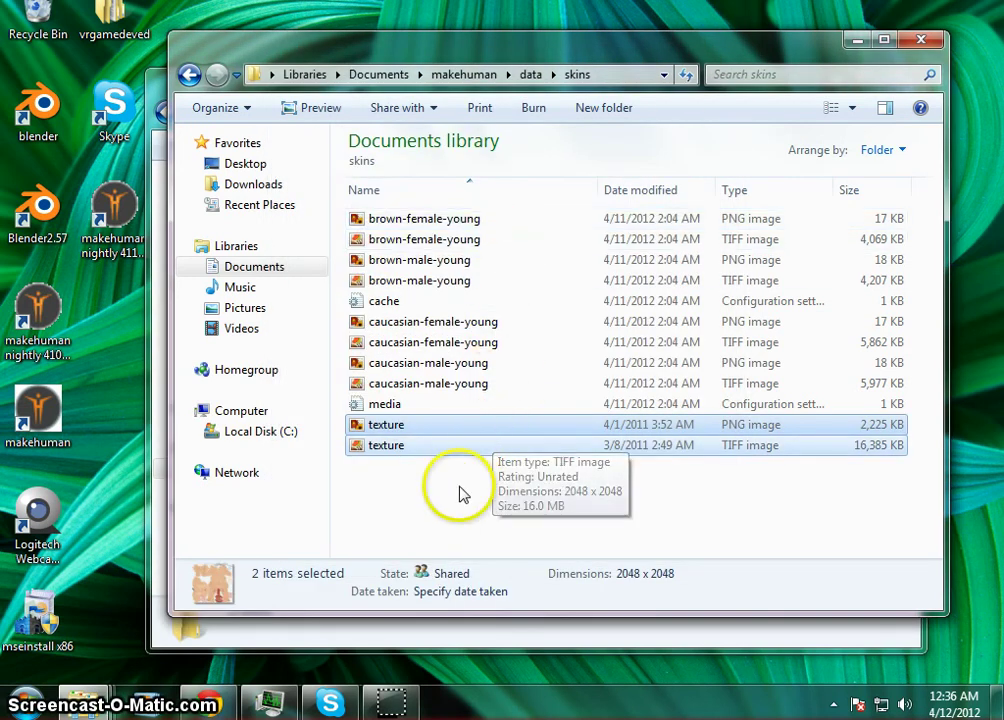
Step: Rename the pasted PNG texture file in the skins folder as white
click(406, 428)
right_click(405, 427)
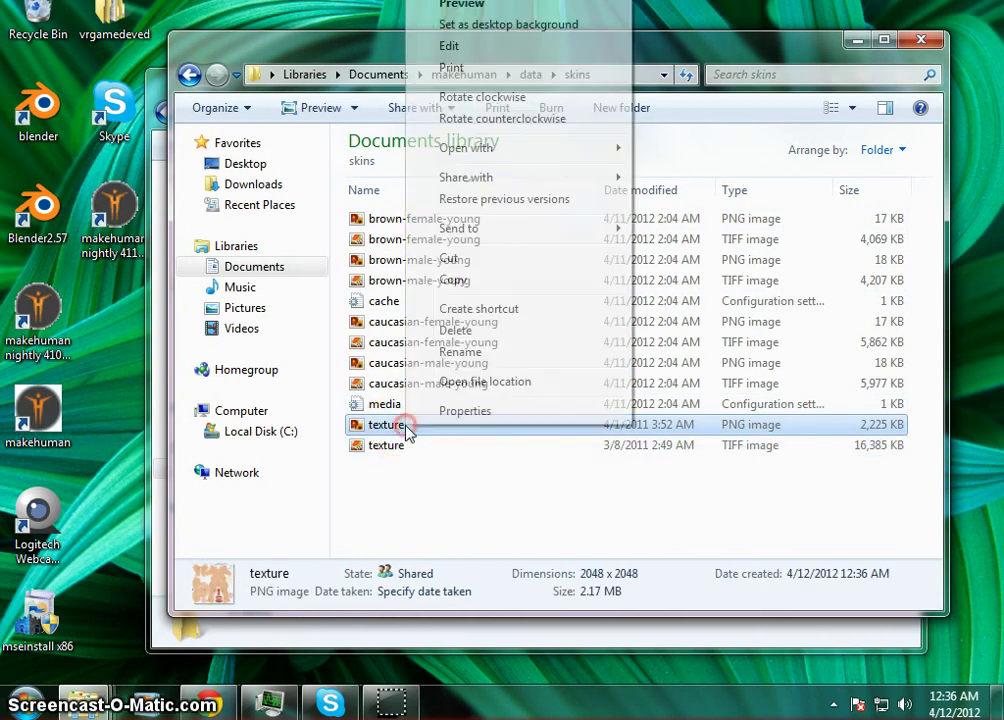
click(521, 352)
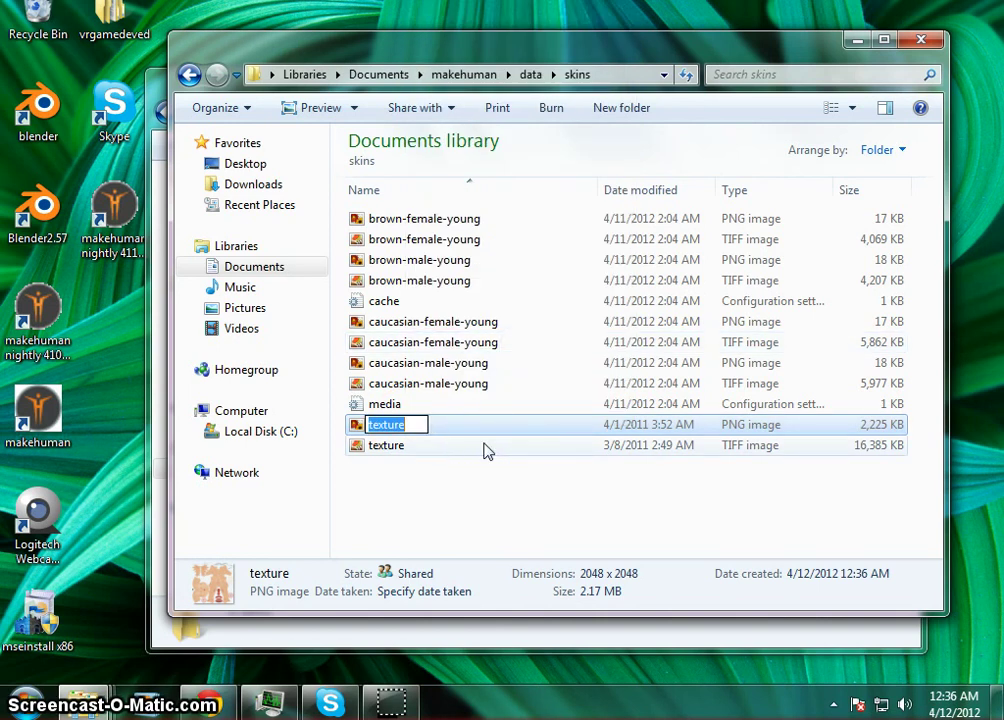
text(whote)
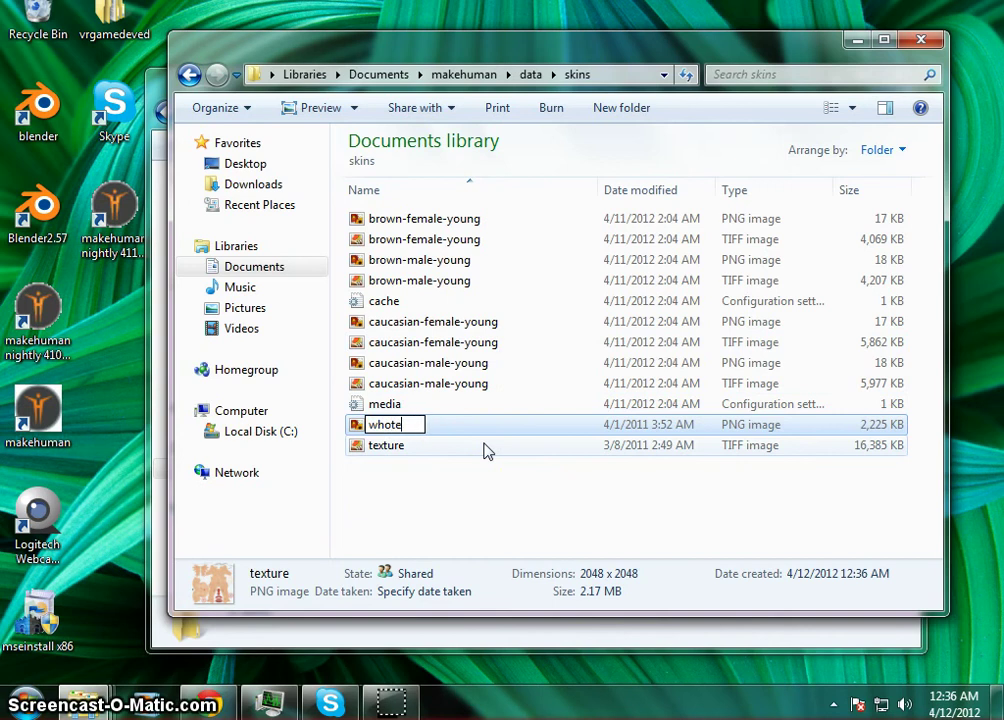
click(470, 478)
click(446, 473)
Step: Rename the TIFF texture file as white so its name matches the PNG thumbnail
click(406, 430)
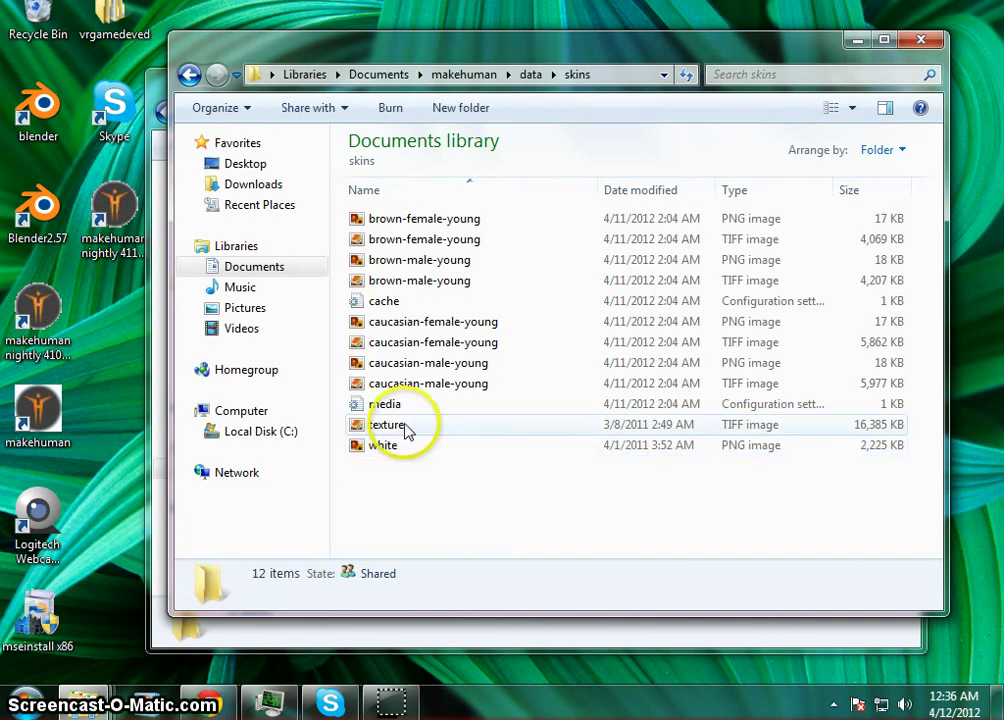
right_click(406, 430)
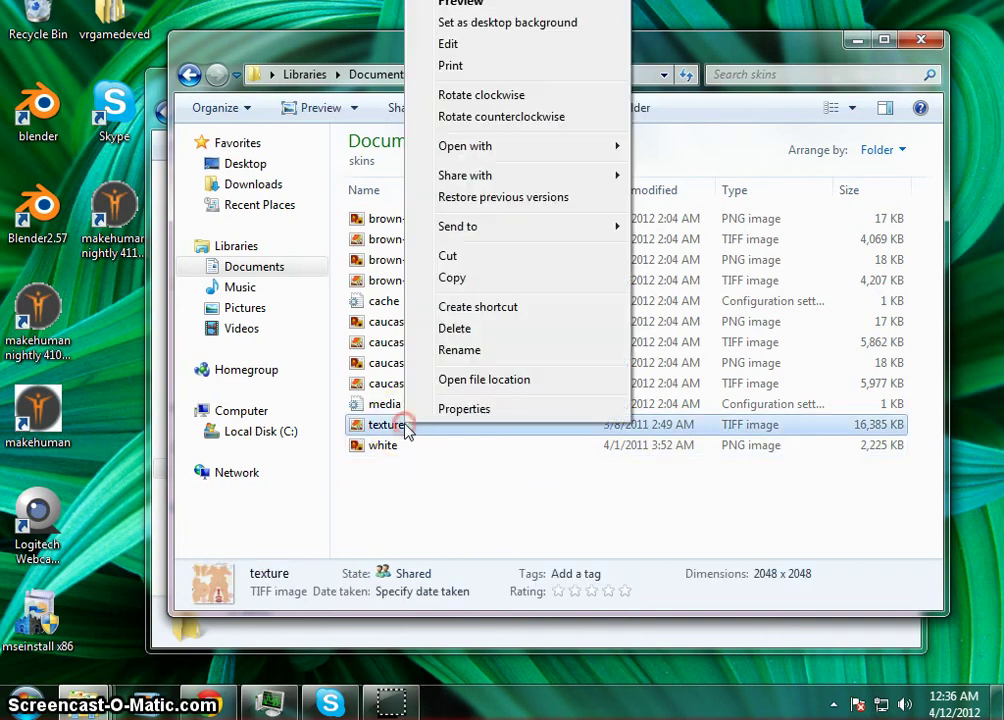
click(538, 354)
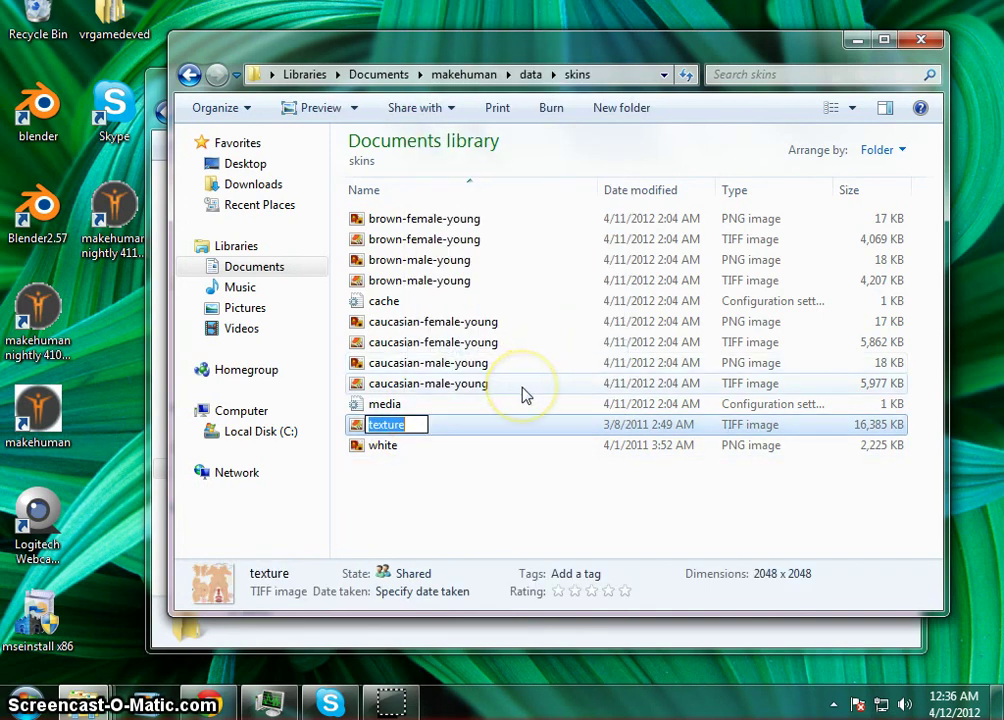
text(white)
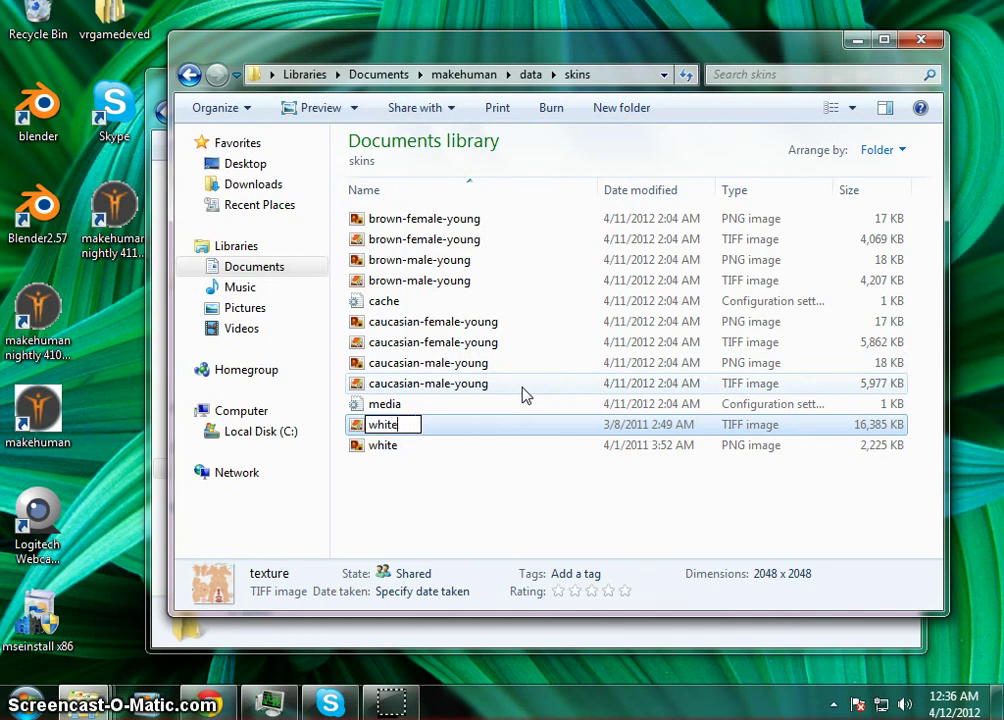
click(506, 494)
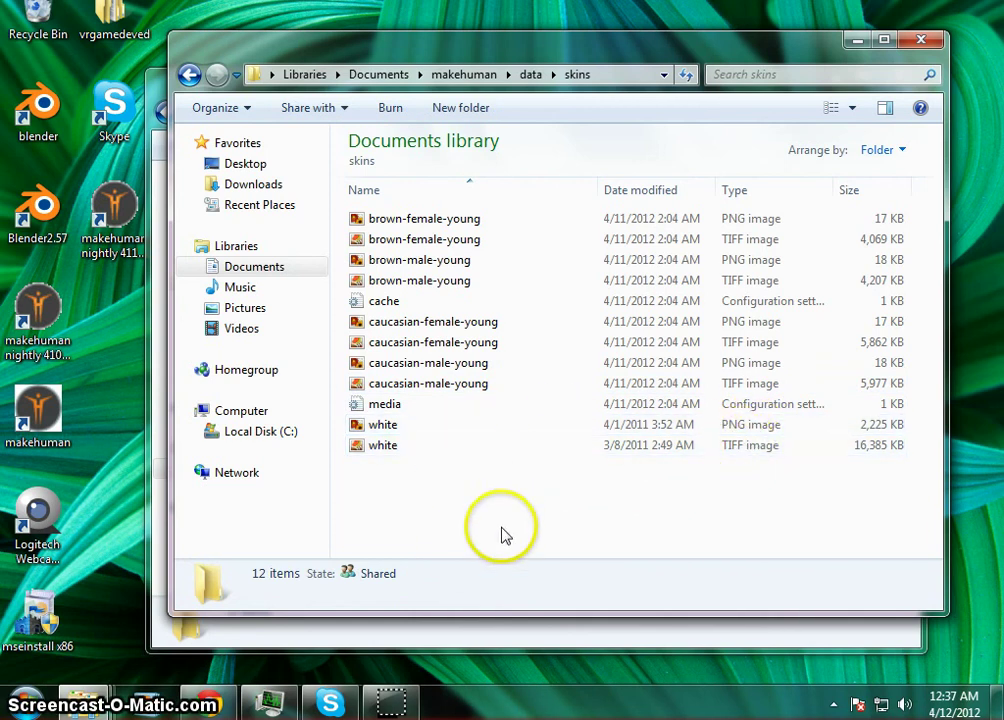
click(511, 494)
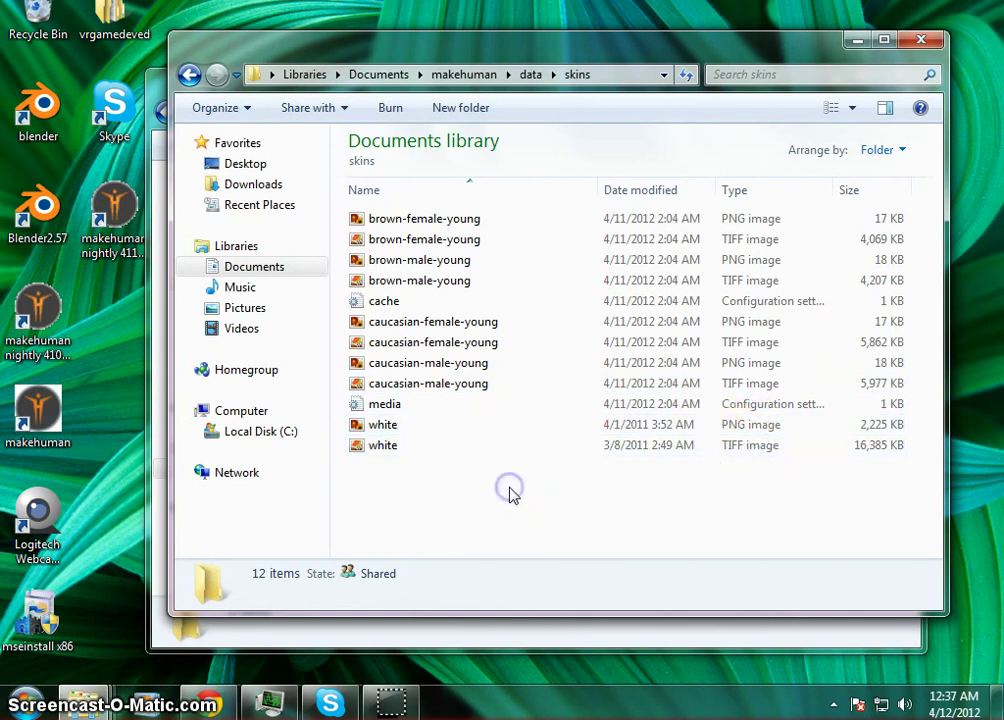
Step: Minimize the skins and textures folder windows, launch the MakeHuman nightly 4112012 build, and bring its window fully into view
click(858, 41)
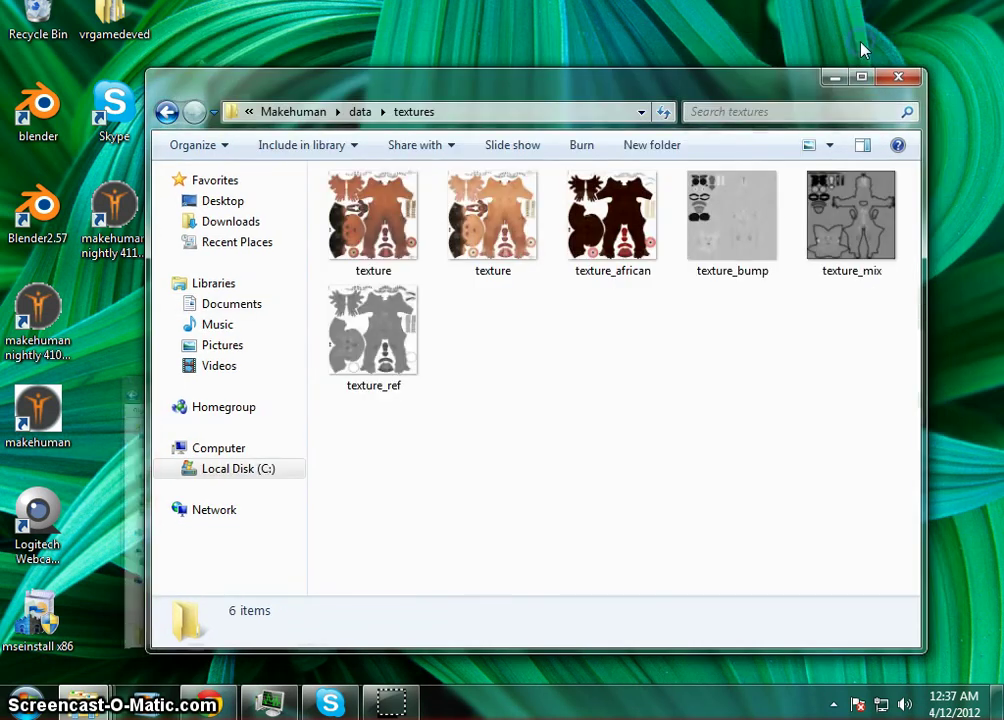
click(836, 77)
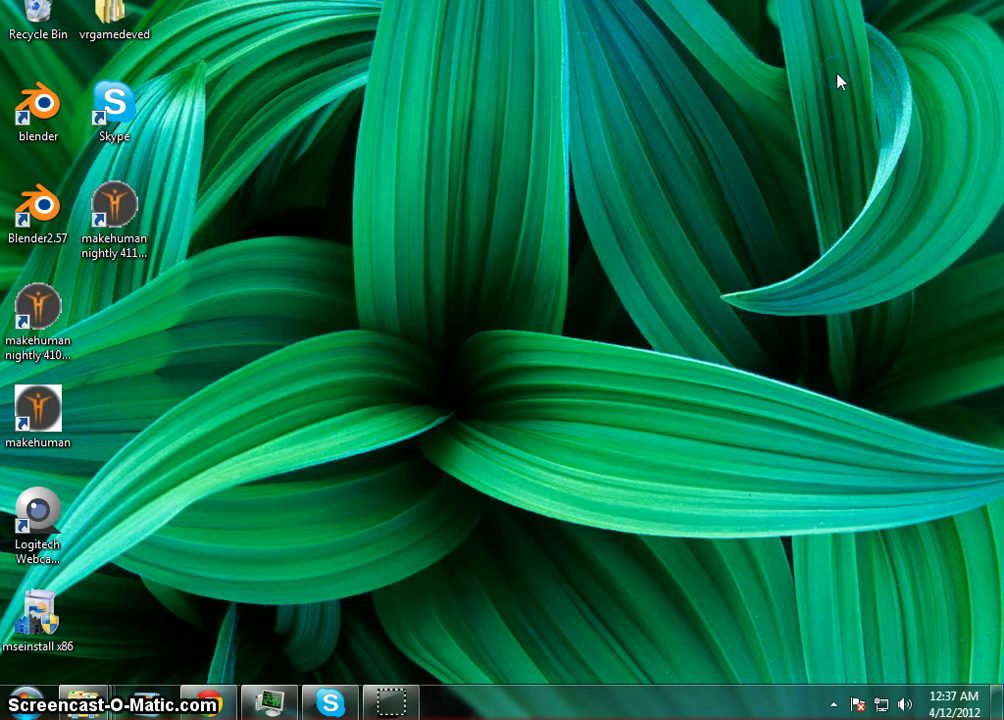
double_click(118, 208)
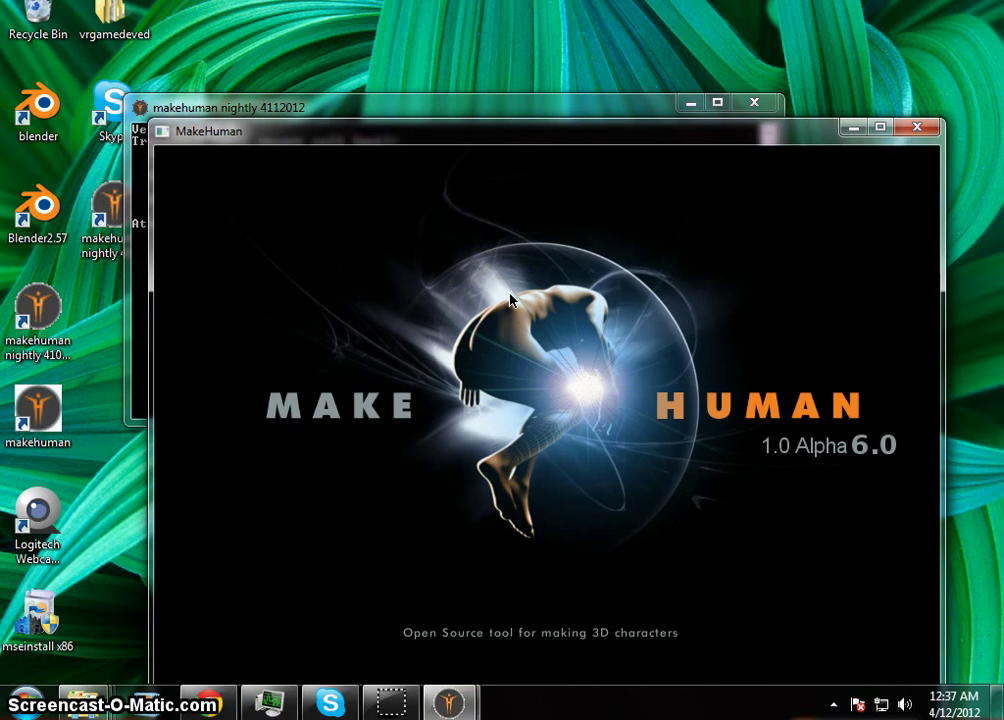
drag(683, 128, 634, 63)
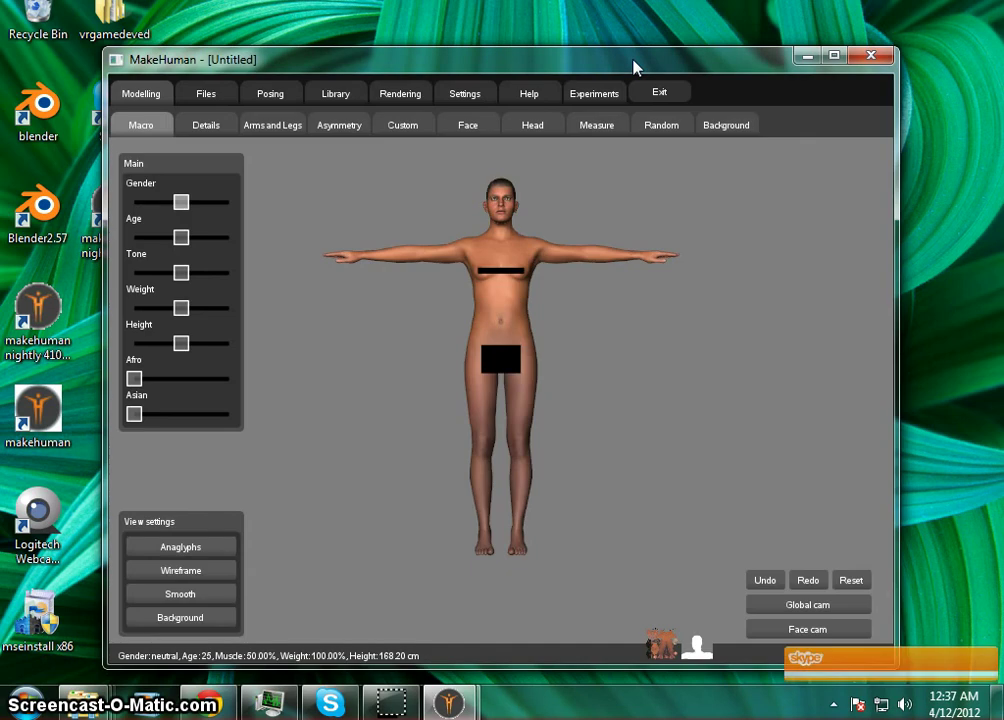
Step: Set the figure's Gender fully to male in the macro modelling settings
click(676, 194)
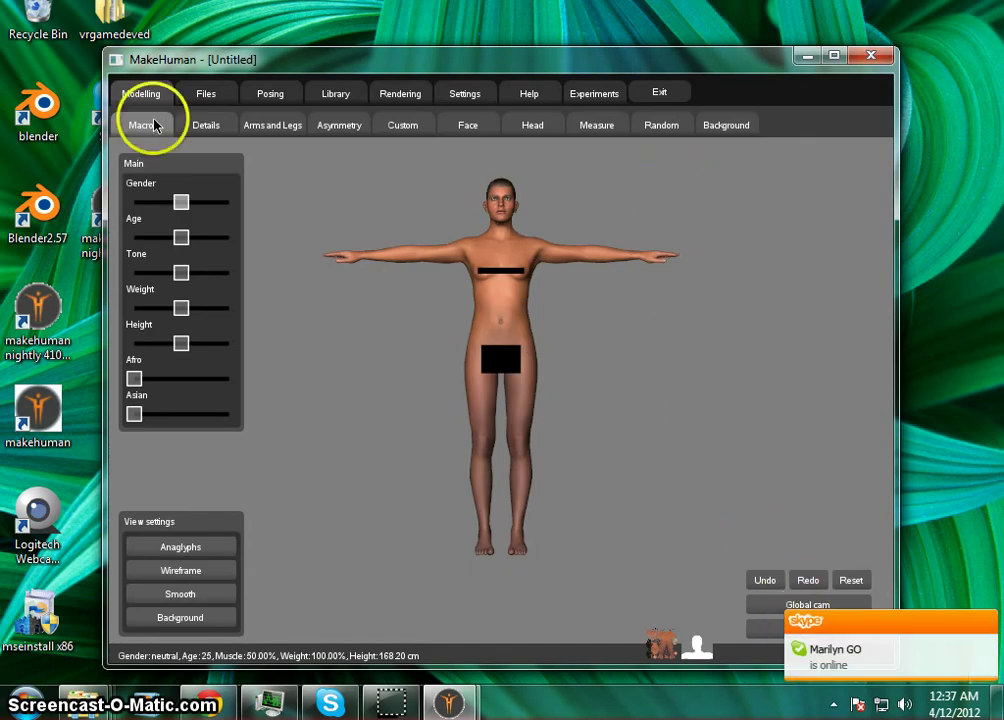
drag(203, 213, 341, 208)
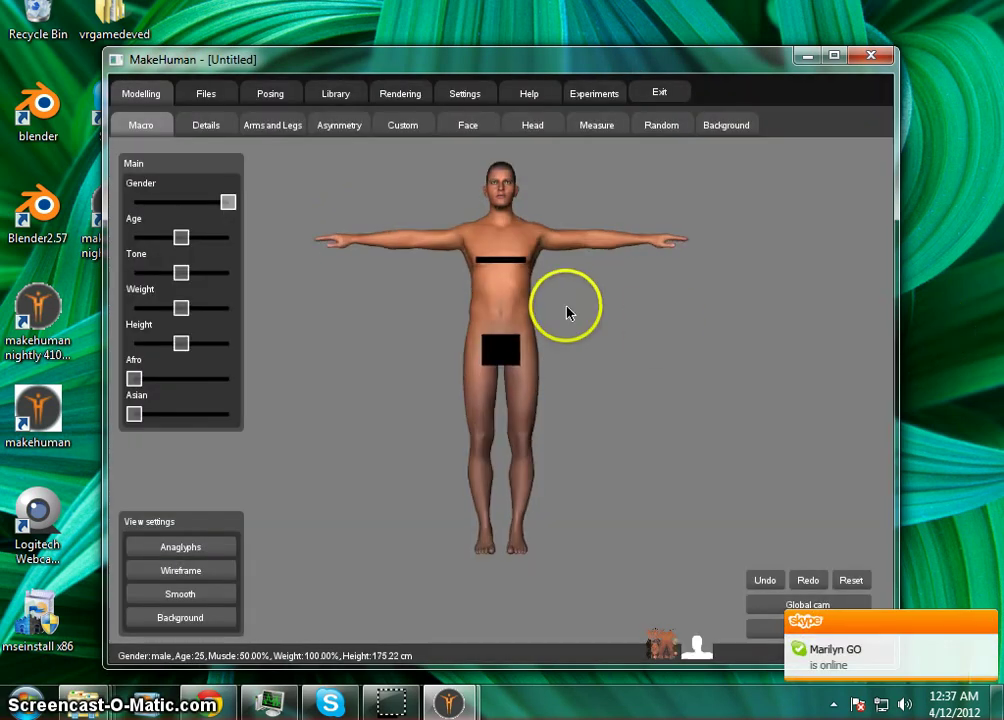
drag(726, 374, 741, 395)
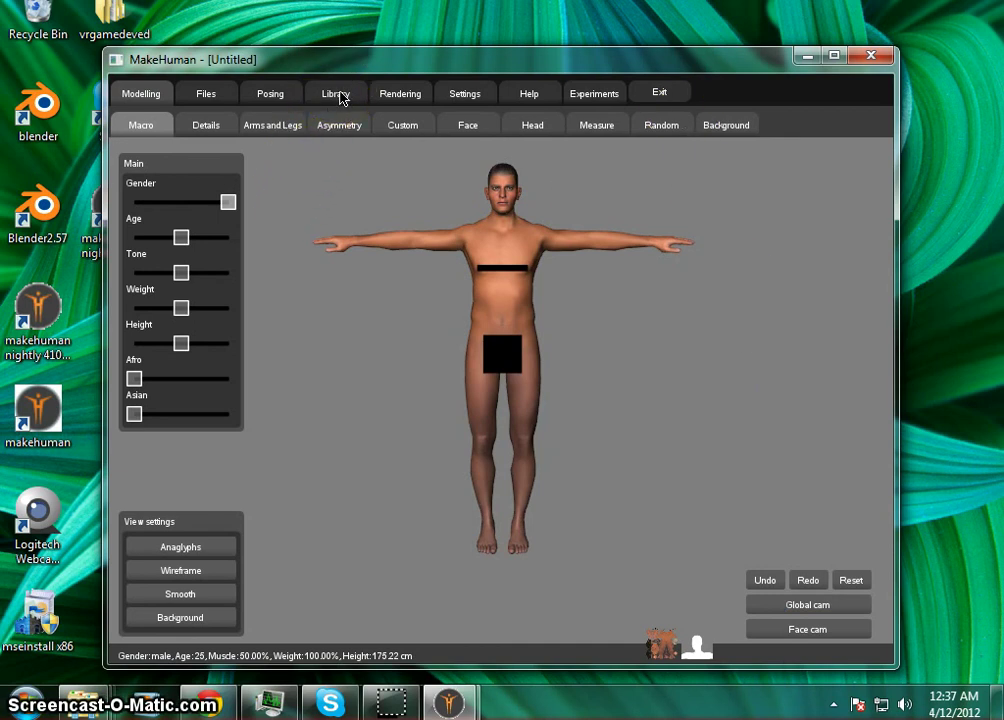
Step: Apply the custom skin named white from the skin library to the male figure
click(336, 126)
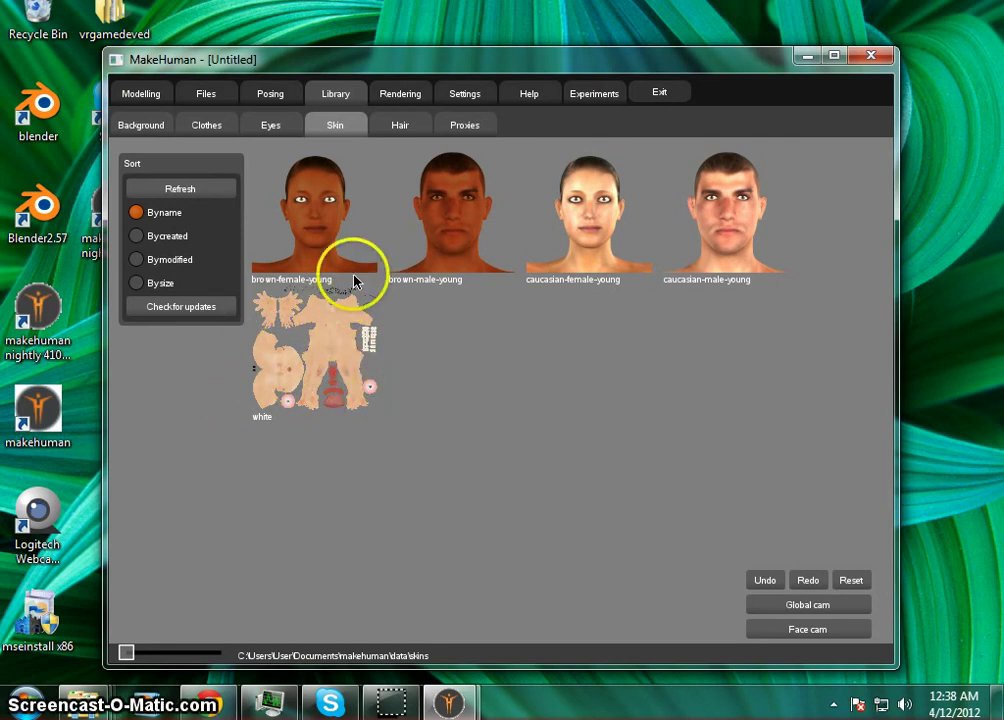
click(328, 356)
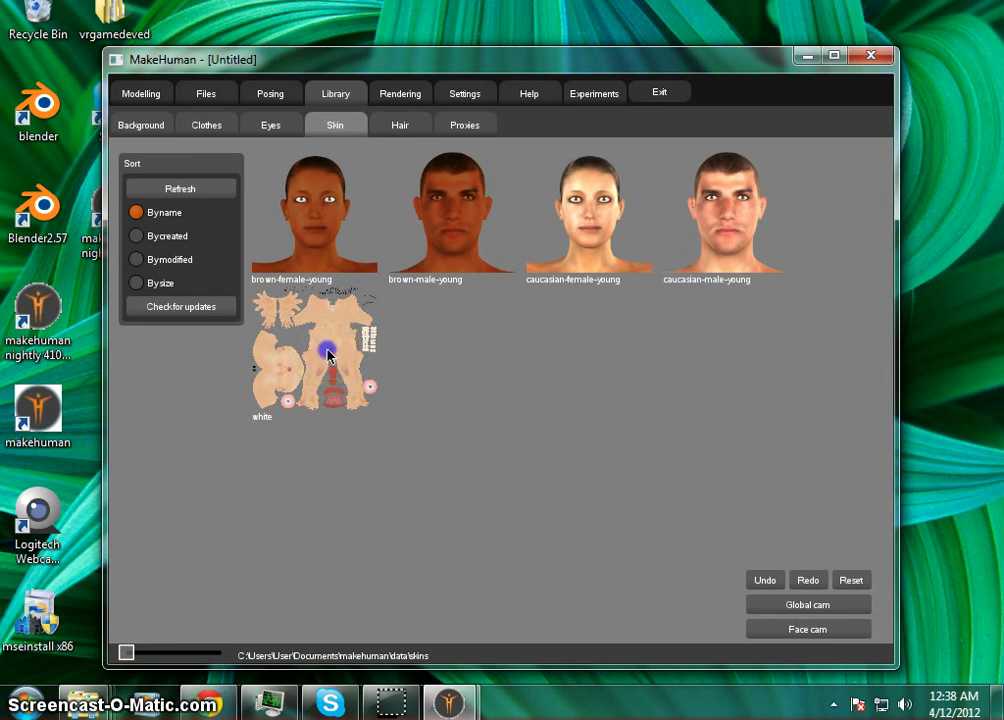
mouse_move(646, 289)
mouse_down()
mouse_move(623, 325)
mouse_move(636, 336)
mouse_move(221, 338)
mouse_move(643, 336)
mouse_move(571, 341)
mouse_move(291, 338)
mouse_move(497, 336)
mouse_move(726, 316)
mouse_move(641, 321)
mouse_move(637, 343)
mouse_up()
Step: Turn on Smooth display for the figure and inspect how the white skin looks on it
click(215, 598)
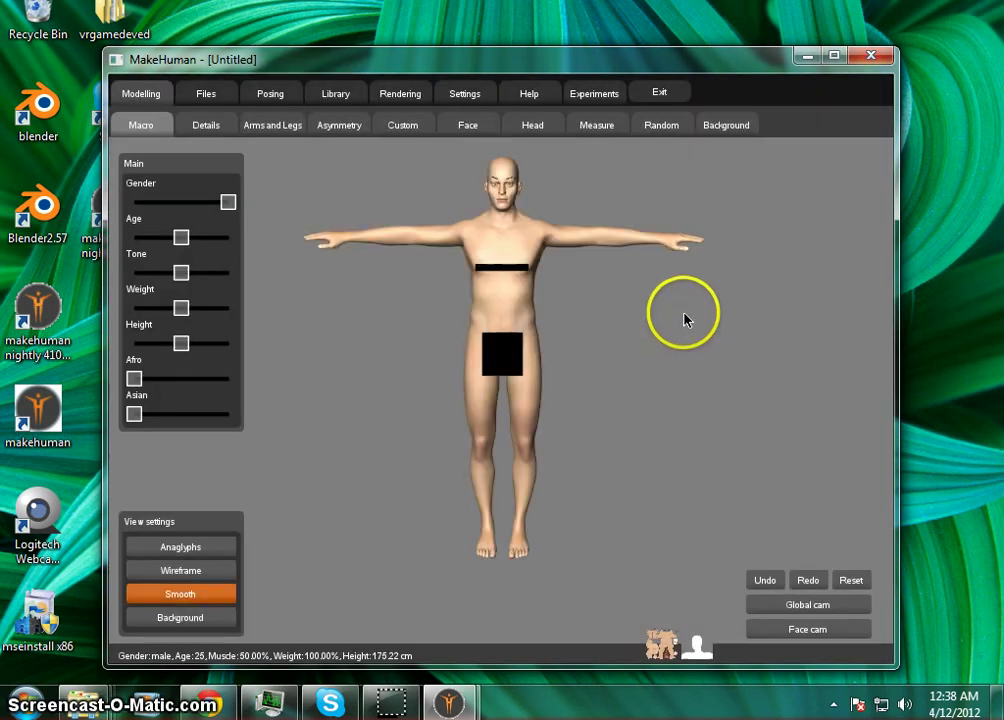
drag(614, 355, 686, 308)
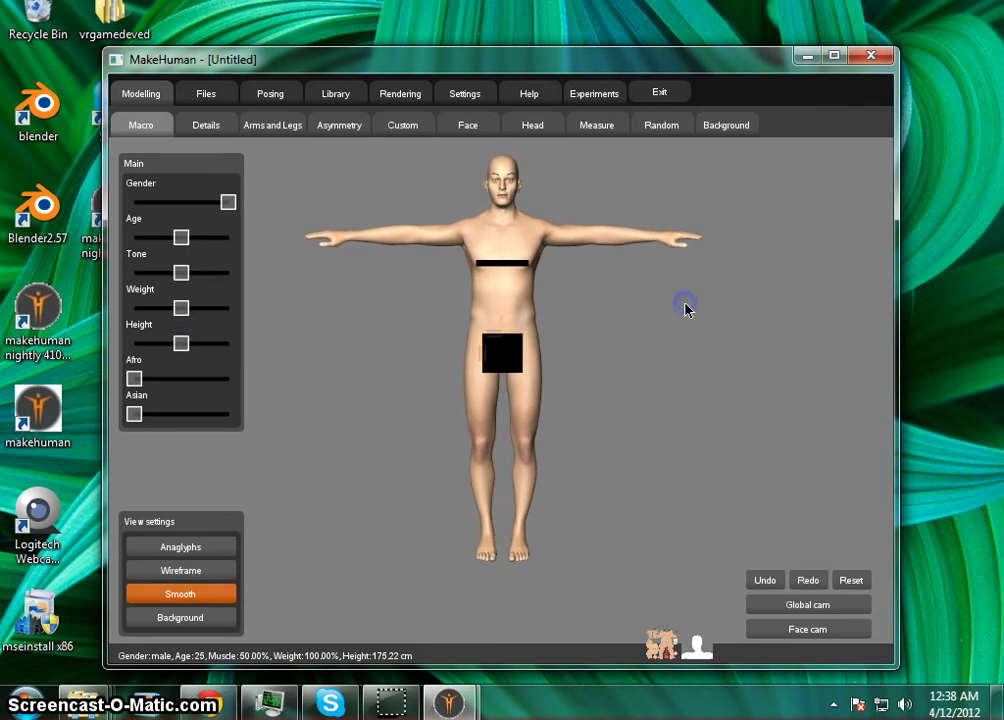
scroll(515, 182, down, 1)
scroll(579, 300, up, 2)
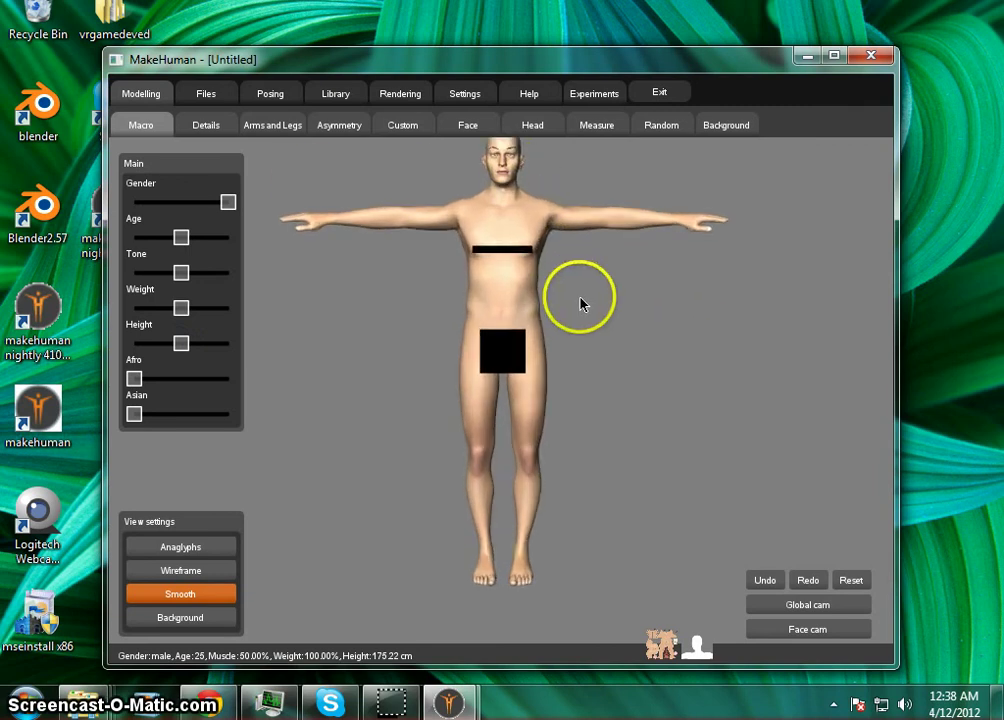
drag(625, 296, 650, 318)
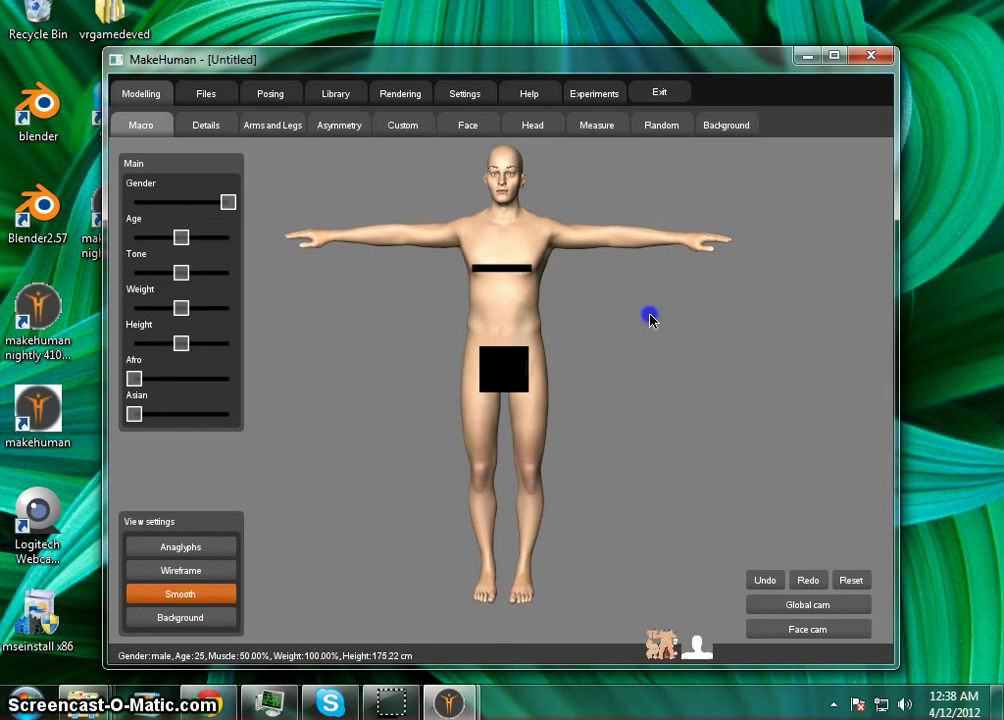
Step: In the Explorer window for Makehumannightly4112012, open the clothes folder inside Makehuman\data
mouse_move(96, 709)
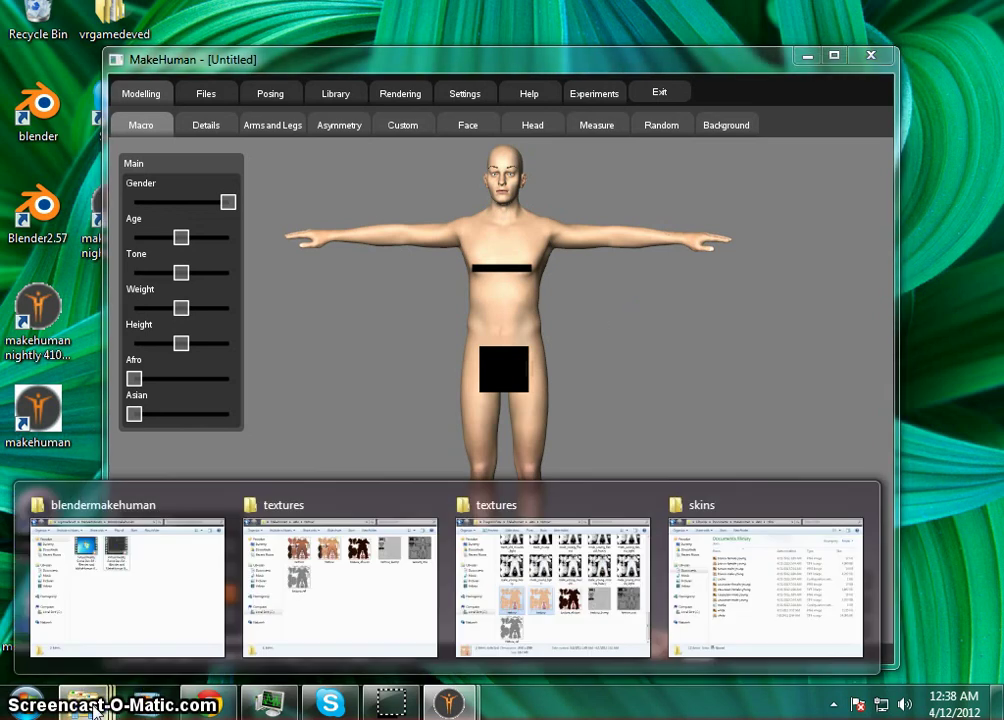
click(316, 570)
click(166, 111)
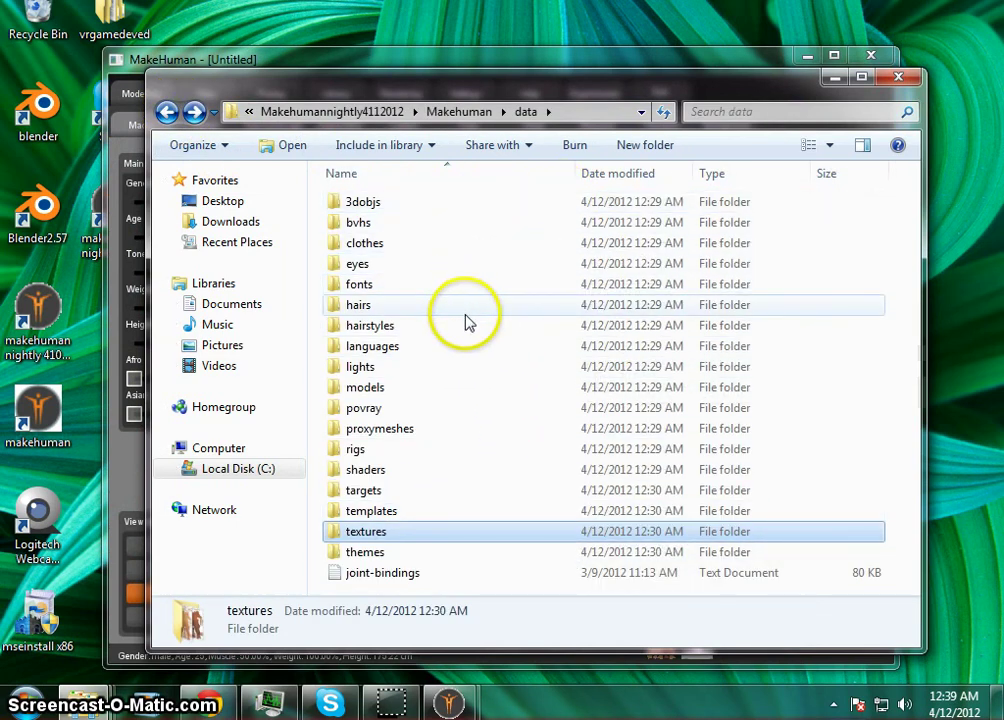
double_click(463, 257)
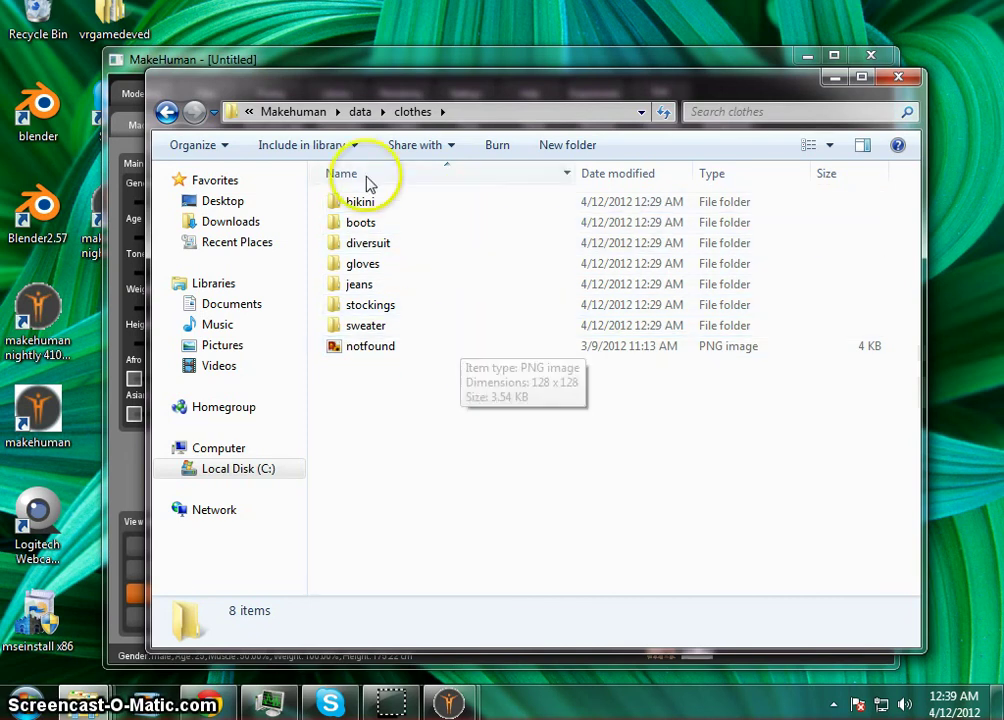
Step: Minimize the clothes folder window and show the clothes library in MakeHuman
click(834, 76)
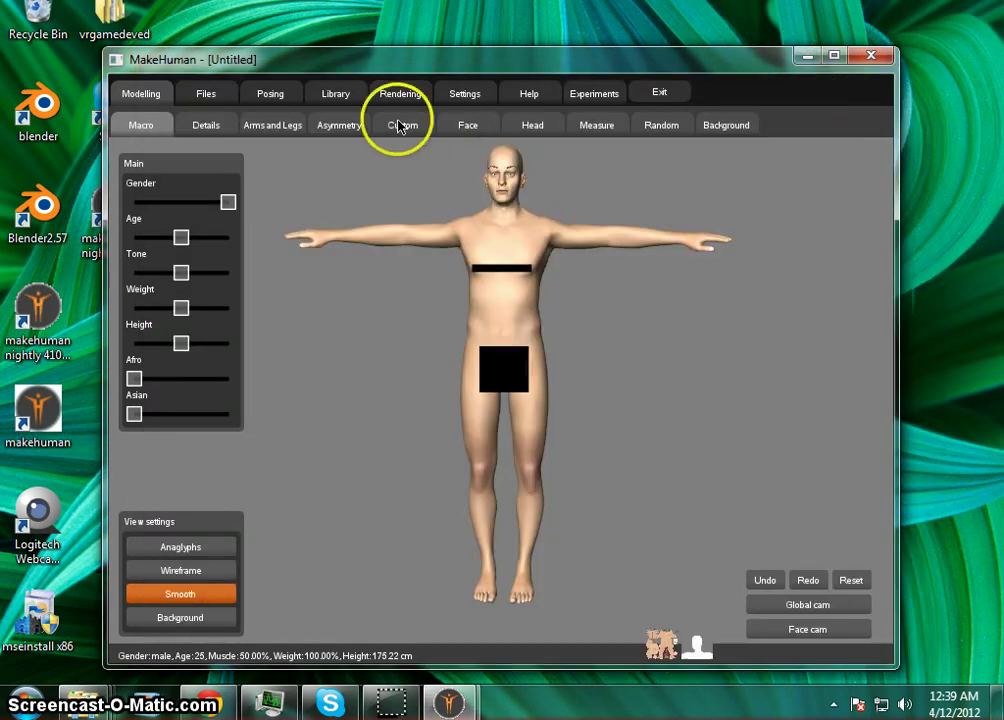
click(343, 97)
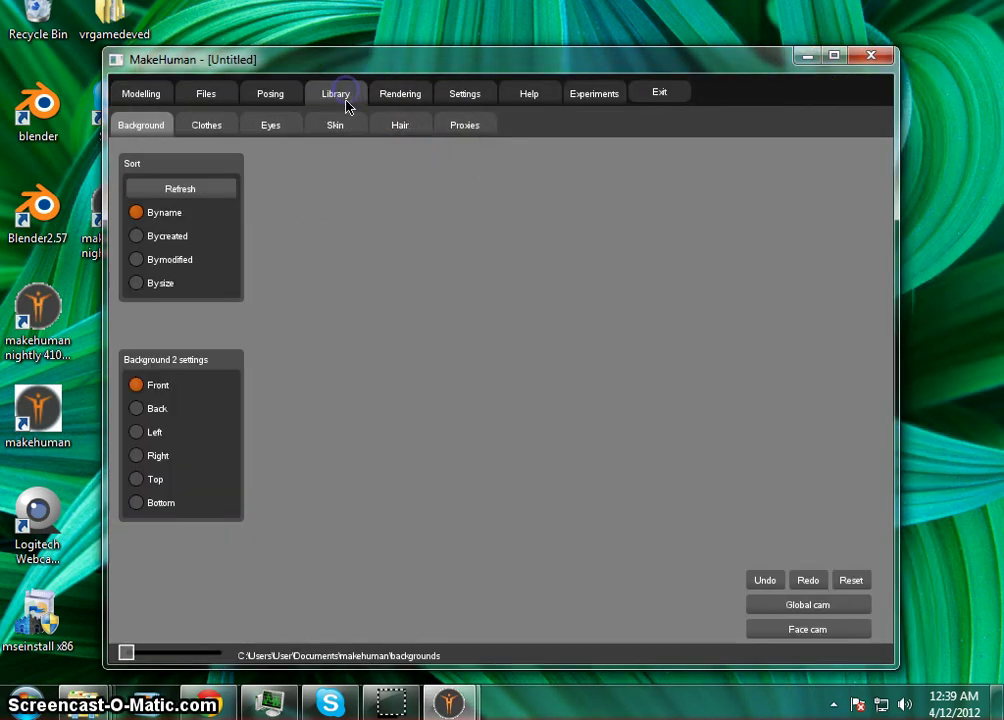
click(225, 127)
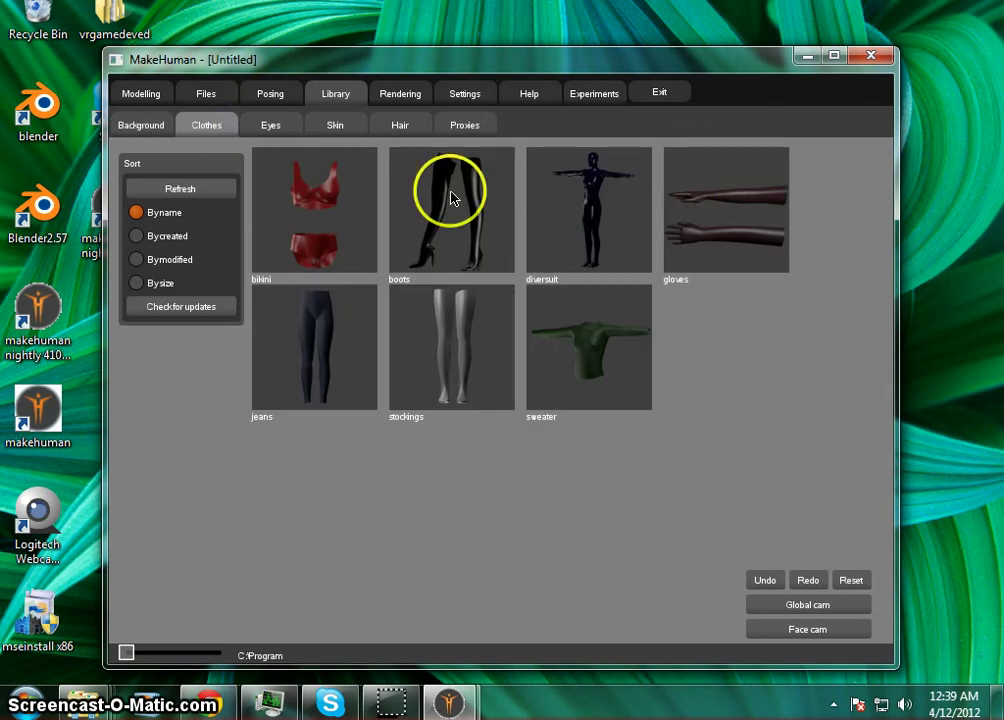
Step: Apply the green eyes from the eyes library to the male figure
click(267, 125)
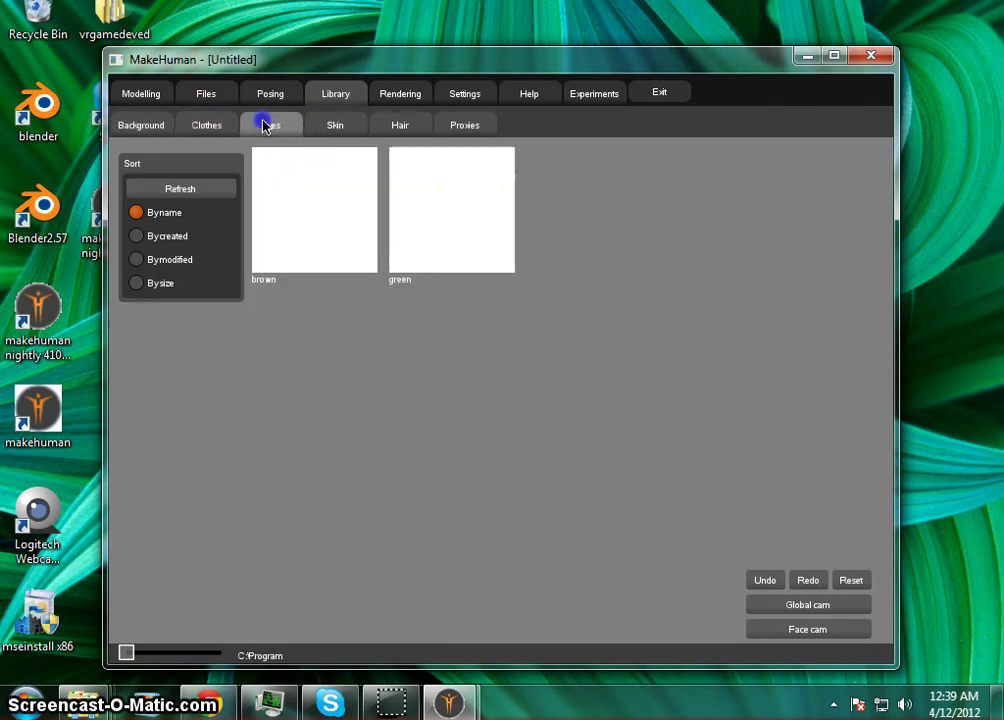
click(471, 212)
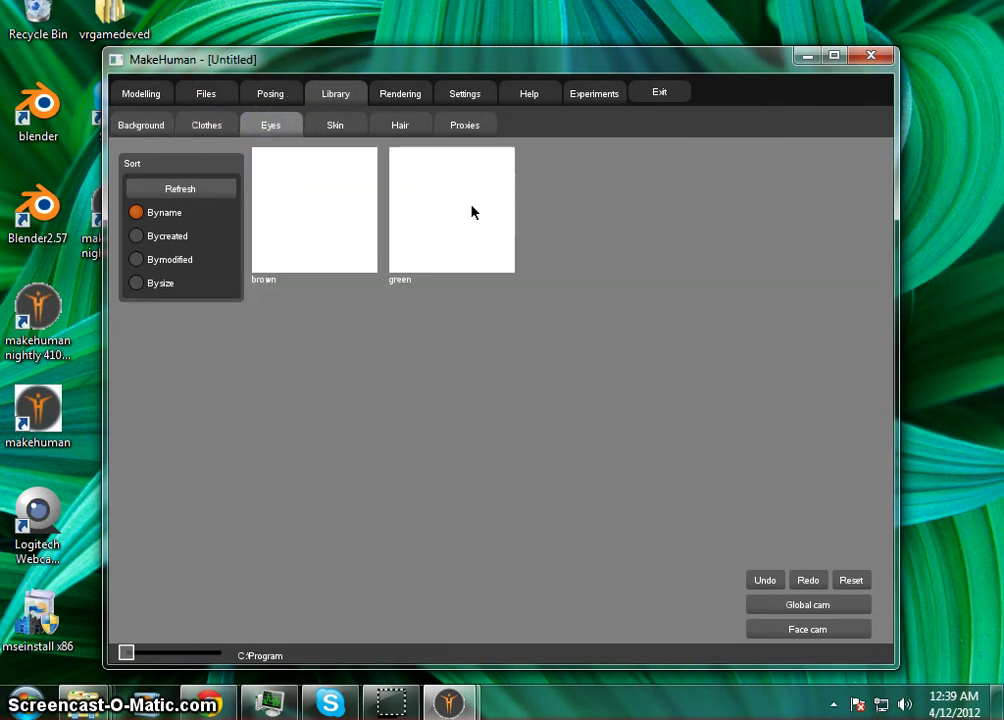
click(471, 212)
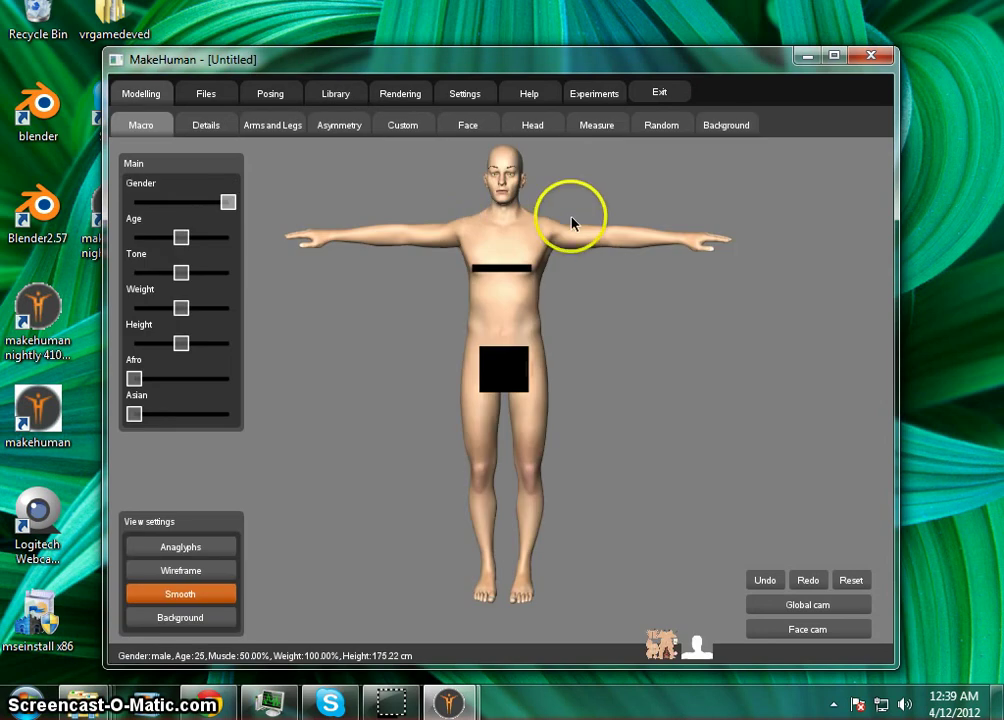
Step: Examine the green eyes close up on the male figure's face, and bring the body back into view
click(852, 631)
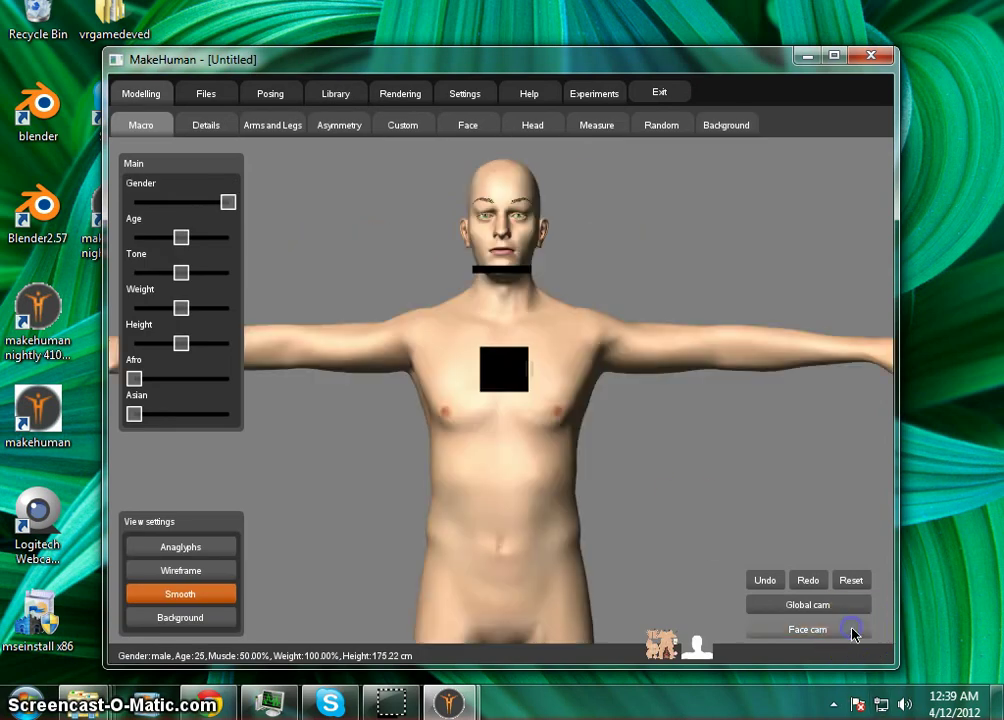
scroll(584, 350, up, 3)
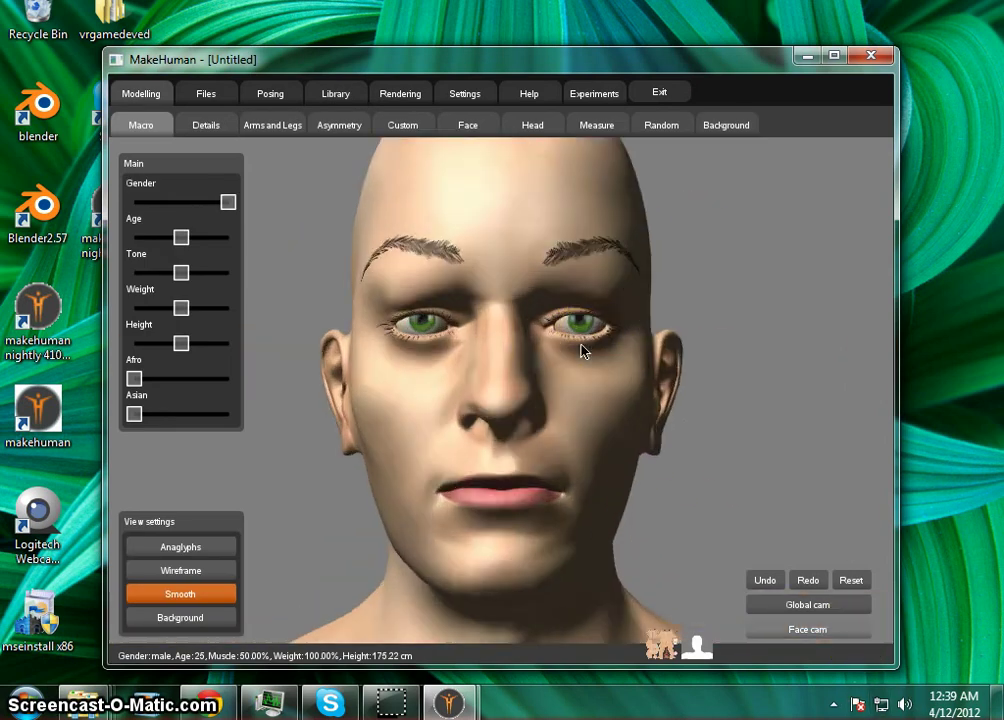
scroll(584, 350, down, 5)
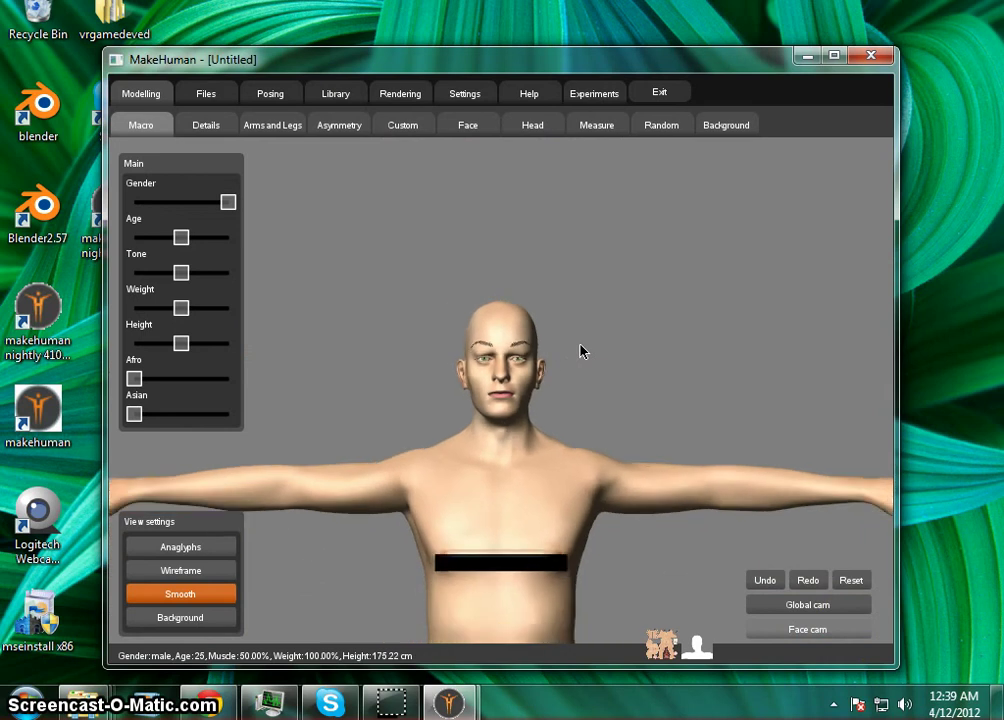
scroll(601, 388, up, 4)
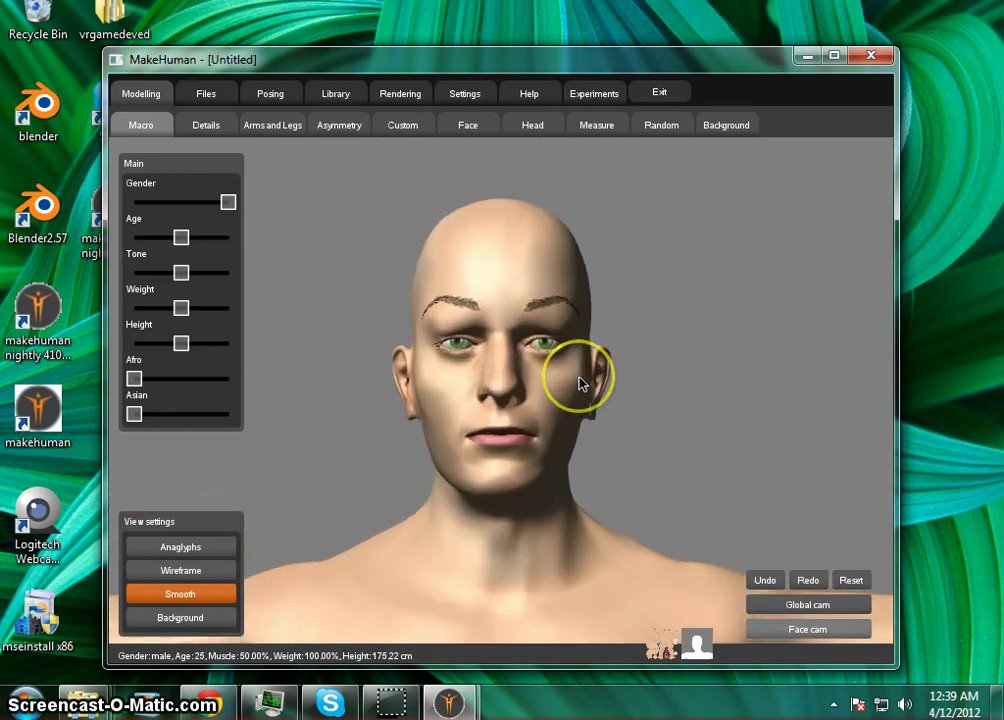
scroll(580, 380, up, 3)
scroll(580, 380, down, 2)
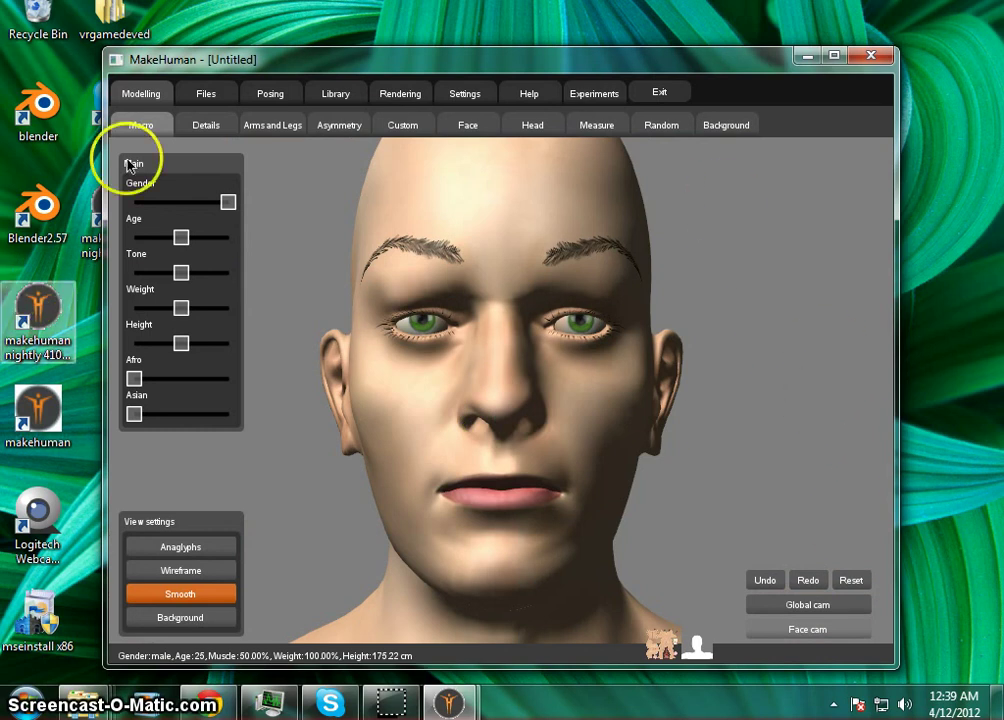
scroll(831, 430, down, 1)
scroll(737, 394, up, 3)
scroll(737, 396, down, 4)
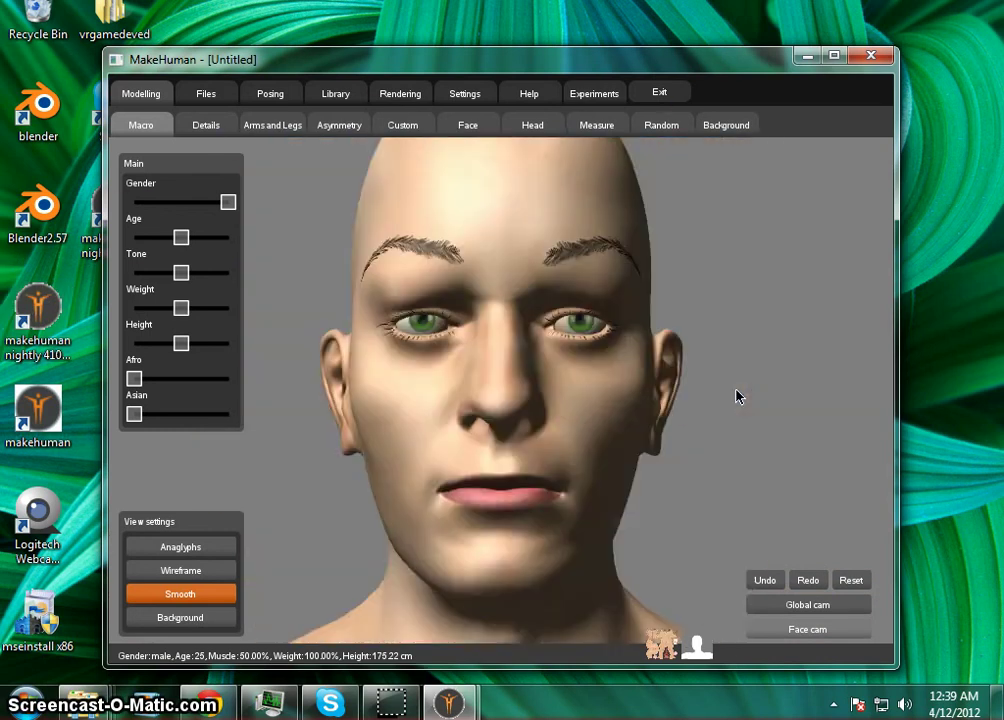
scroll(737, 396, down, 2)
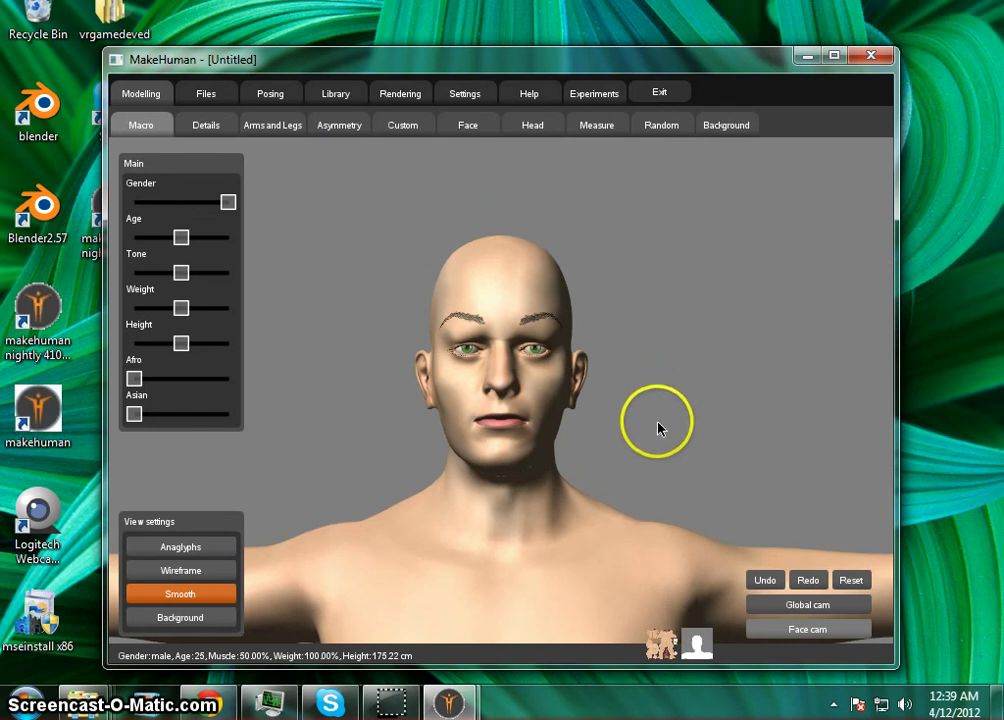
scroll(657, 428, down, 4)
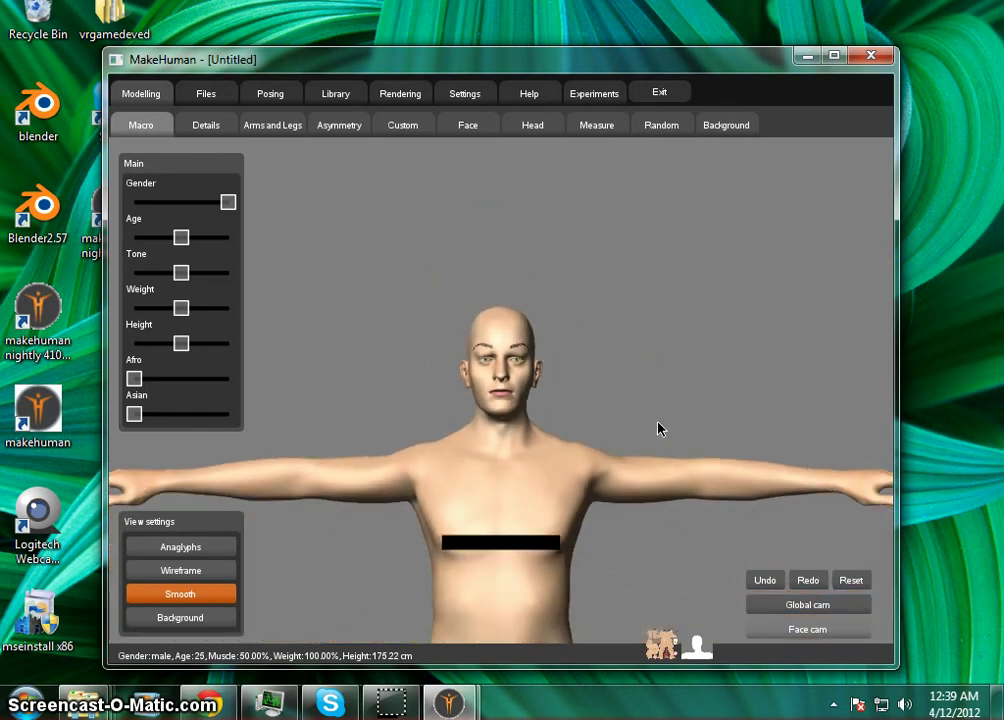
scroll(657, 428, down, 1)
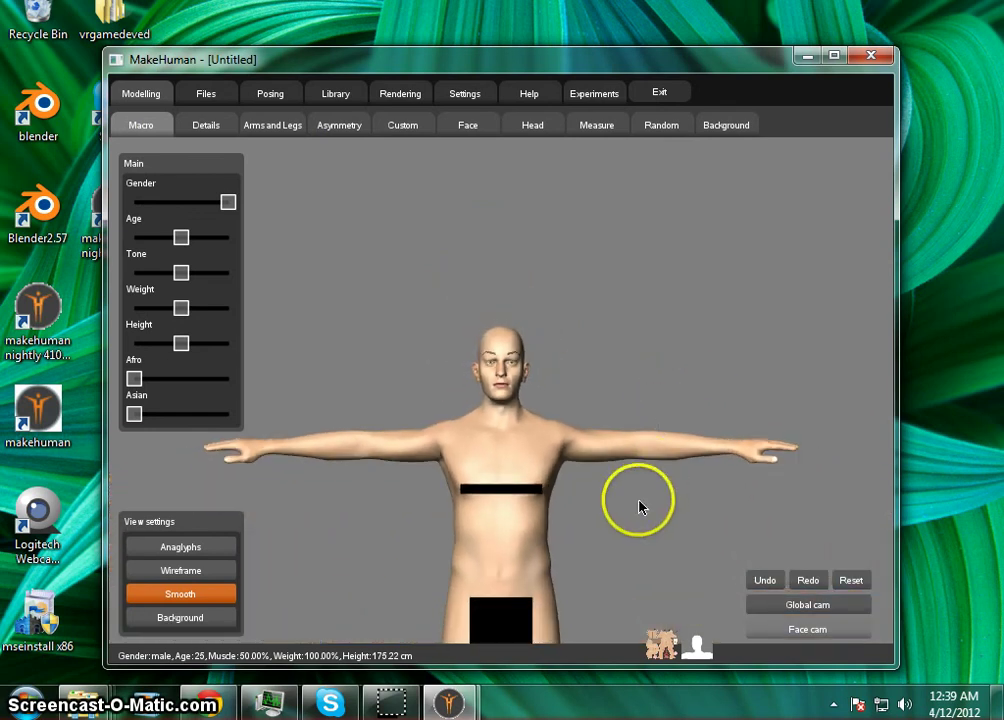
mouse_move(641, 504)
mouse_down()
mouse_move(639, 408)
mouse_move(630, 468)
mouse_move(627, 302)
mouse_move(639, 291)
mouse_move(621, 433)
mouse_move(663, 348)
mouse_move(607, 375)
mouse_move(955, 440)
mouse_move(610, 415)
mouse_move(666, 365)
mouse_move(601, 361)
mouse_move(528, 407)
mouse_move(623, 377)
mouse_move(643, 381)
mouse_move(648, 370)
mouse_move(636, 377)
mouse_up()
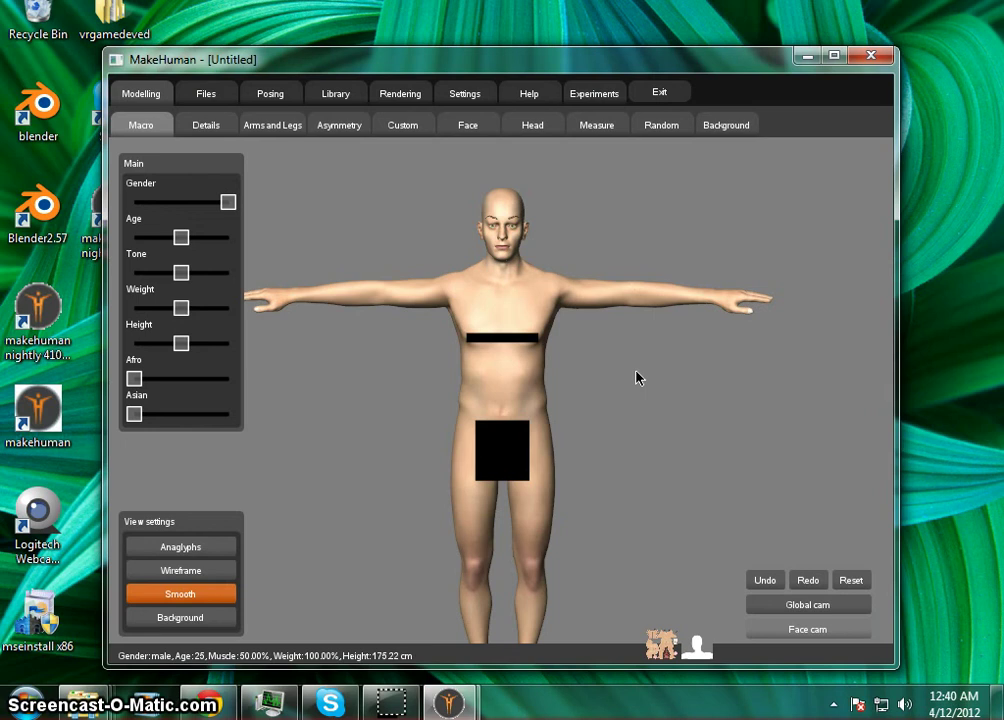
mouse_move(663, 394)
mouse_down()
mouse_move(654, 370)
mouse_move(686, 394)
mouse_move(676, 392)
mouse_up()
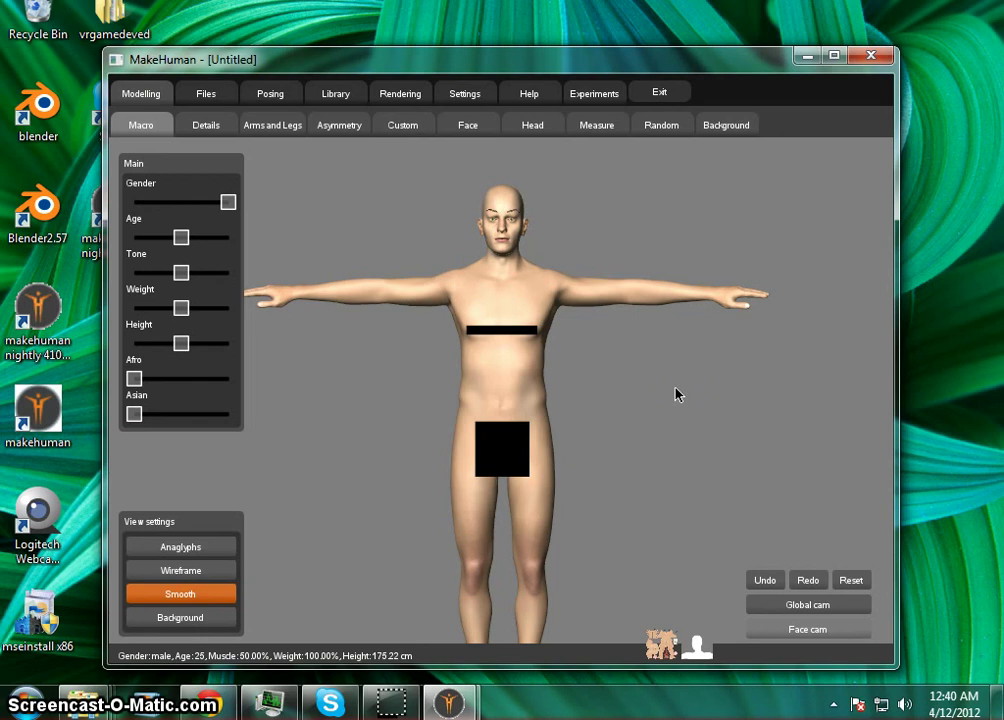
mouse_move(676, 393)
mouse_down()
mouse_move(195, 361)
mouse_move(704, 384)
mouse_move(690, 388)
mouse_up()
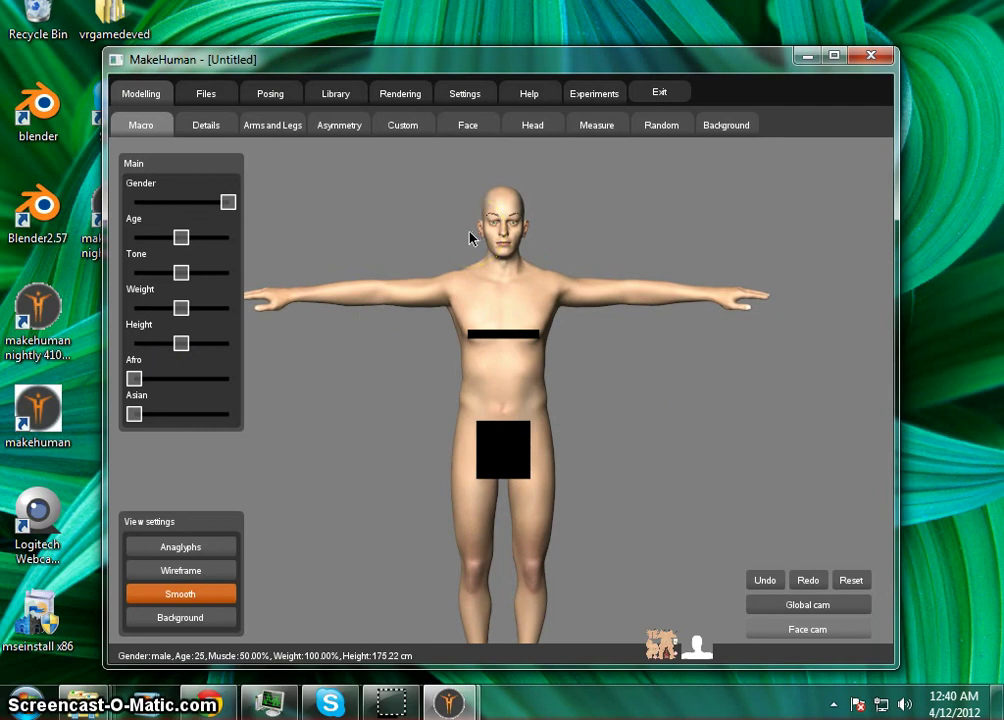
drag(470, 232, 667, 378)
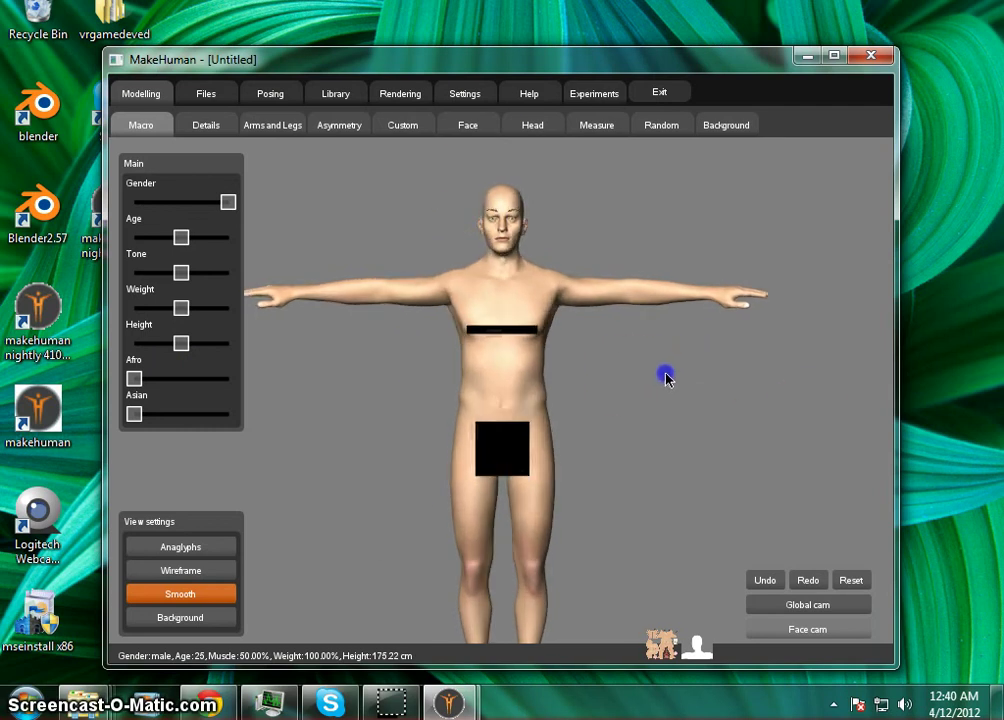